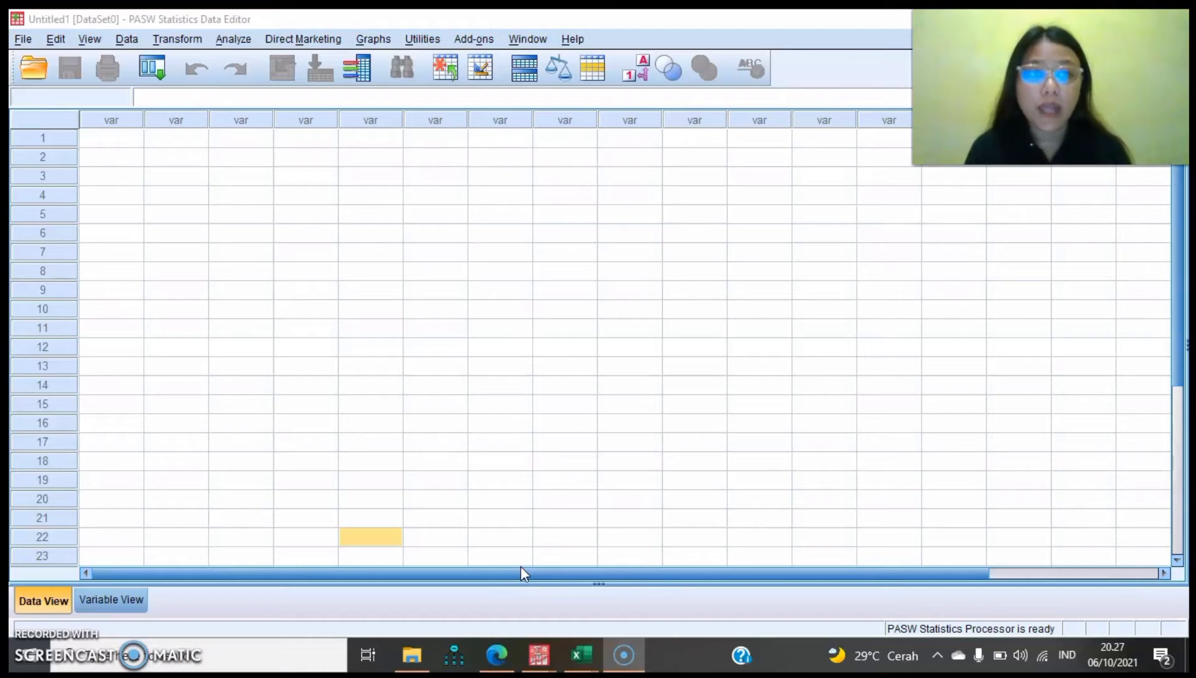
- Preview the open Excel workbooks factor, factor_z and factor_z_score
mouse_move(581, 655)
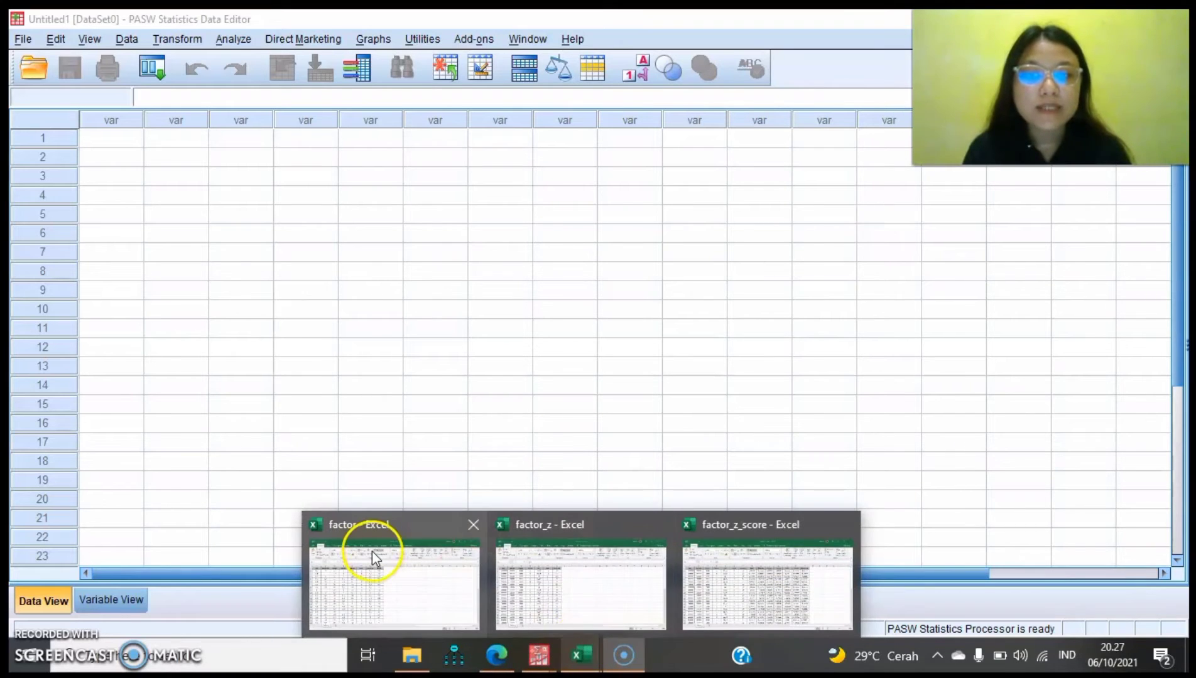
mouse_move(372, 552)
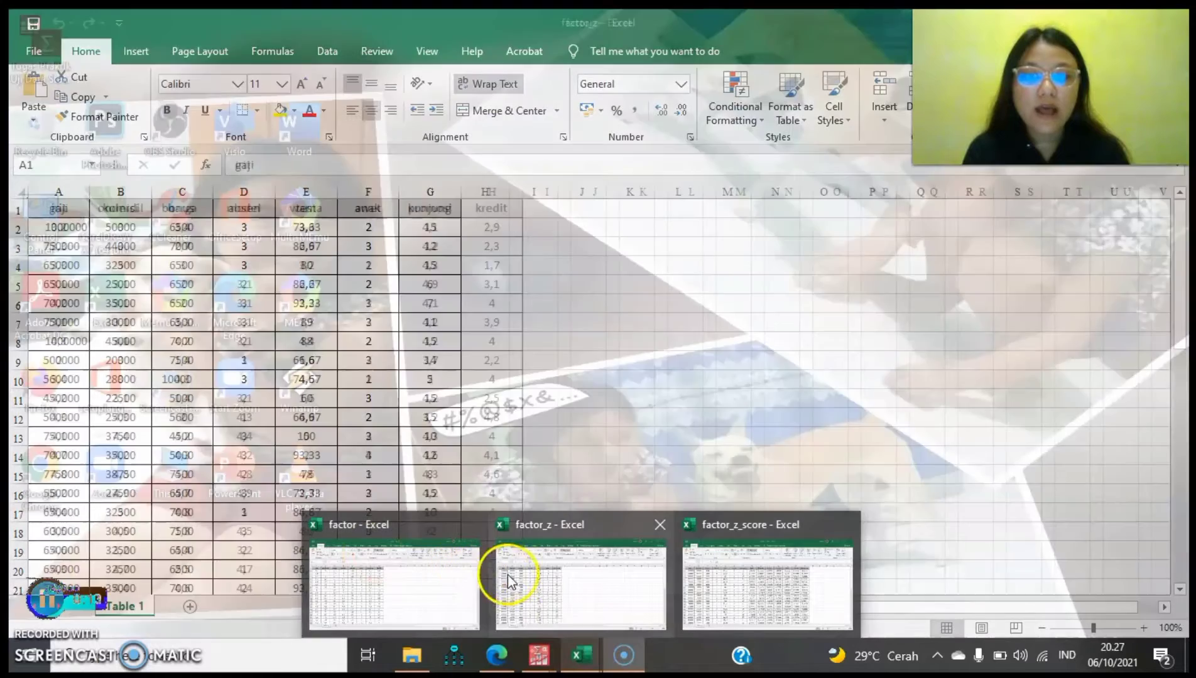
mouse_move(529, 573)
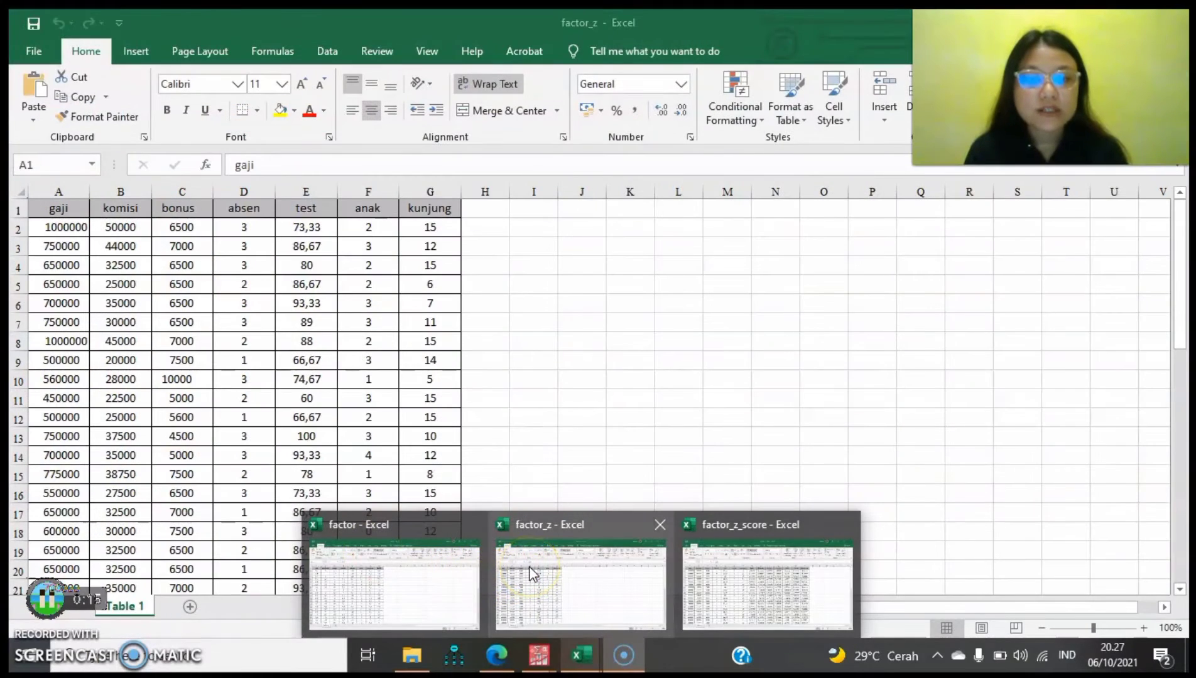
mouse_move(744, 566)
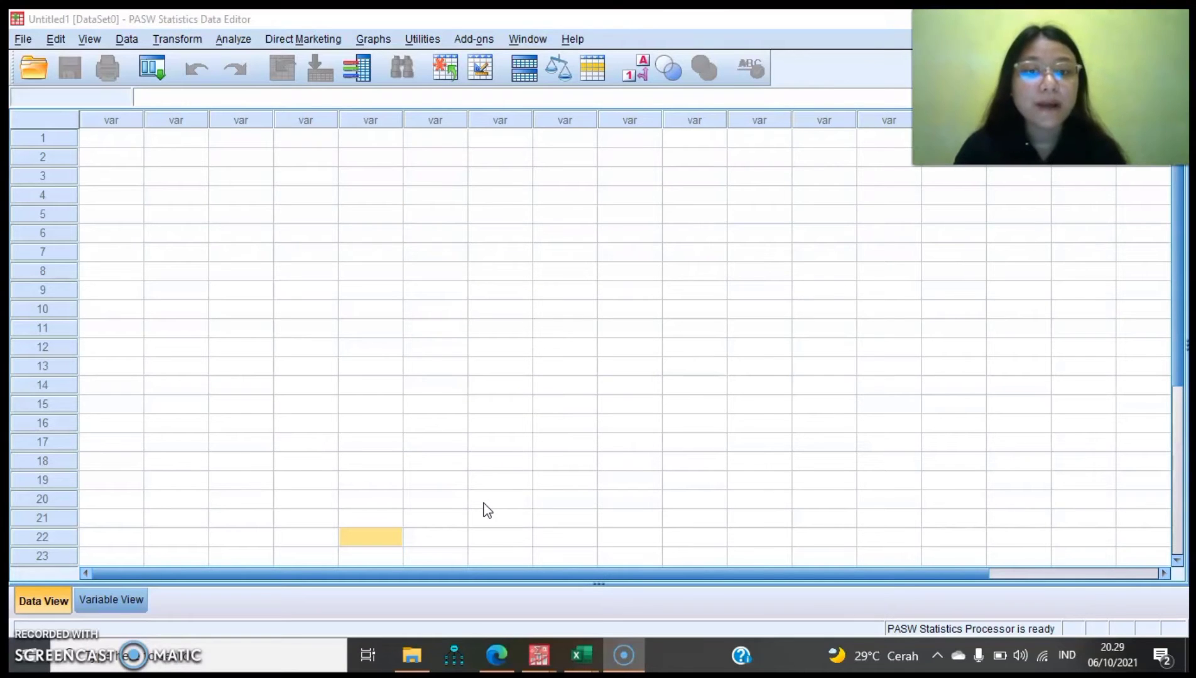
- Switch to the factor workbook in Excel and copy all data values in columns A to H below the header row
left_click(584, 655)
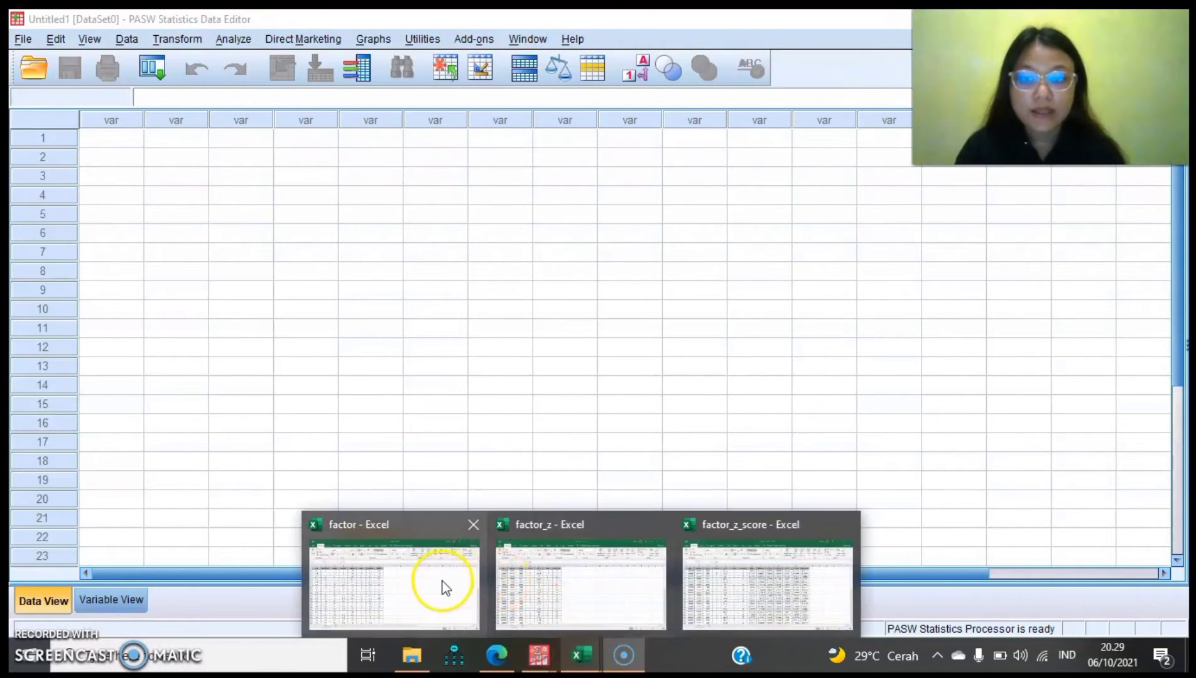
left_click(442, 581)
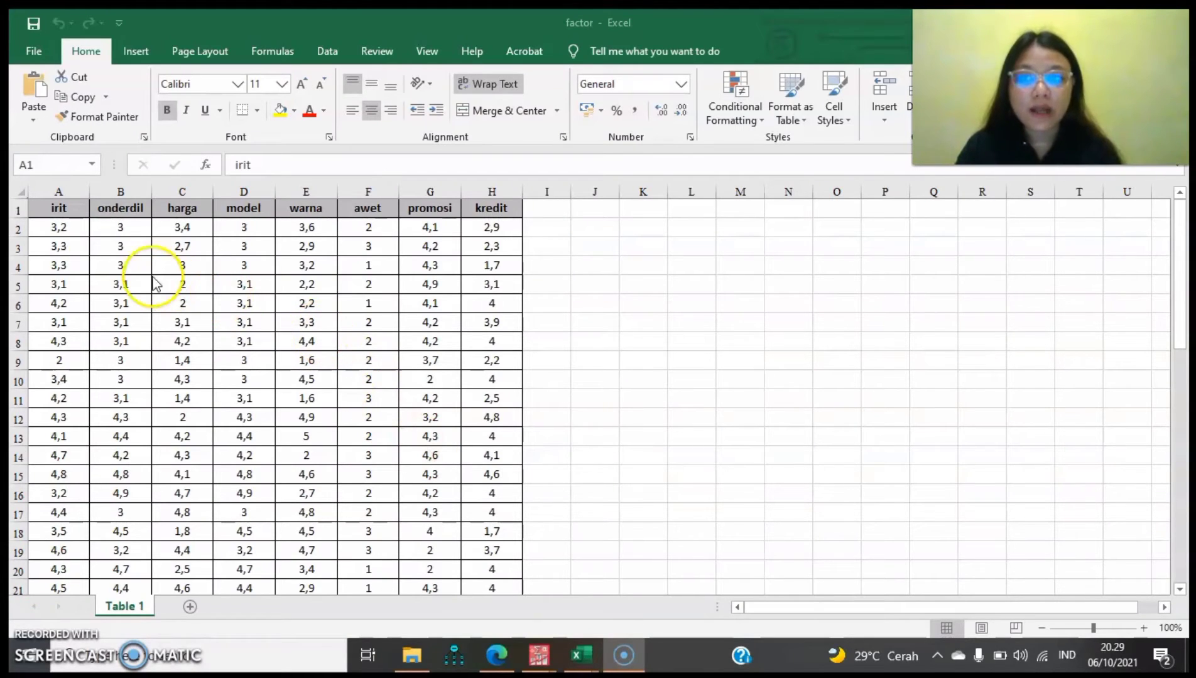
left_click(57, 227)
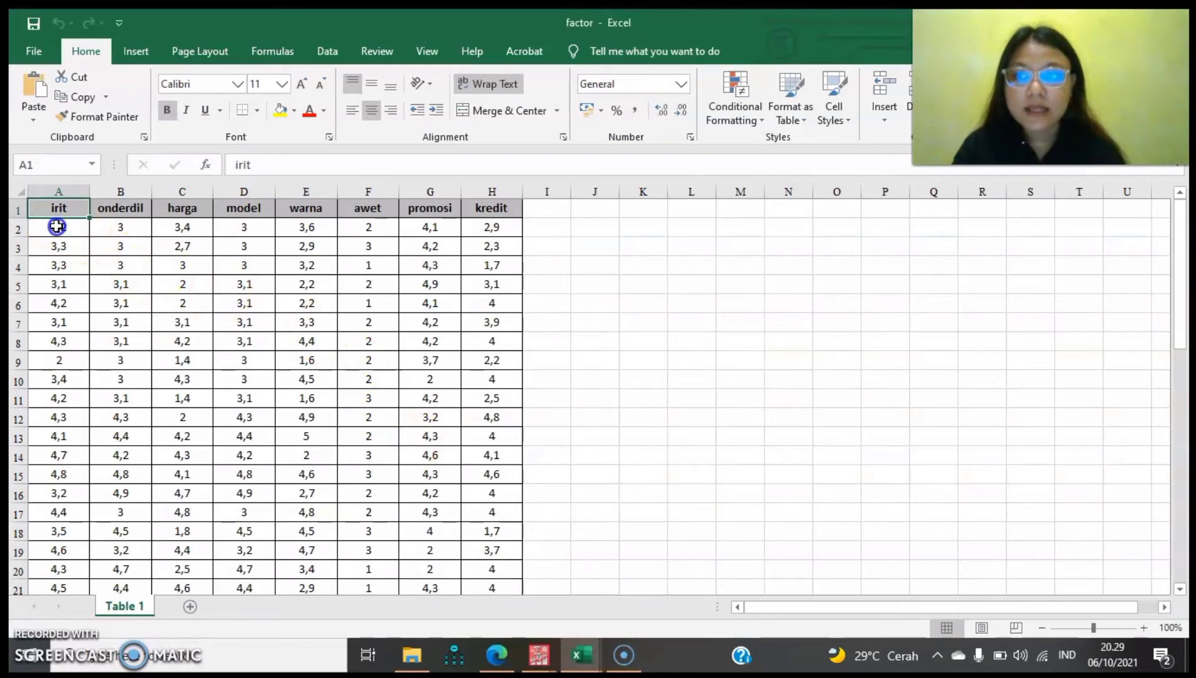
left_click_drag(57, 227, 473, 593)
key("ctrl+shift+Down")
key("ctrl+c")
- Switch to the PASW Statistics Data Editor and paste the copied values starting at the first cell of row 1
mouse_move(538, 655)
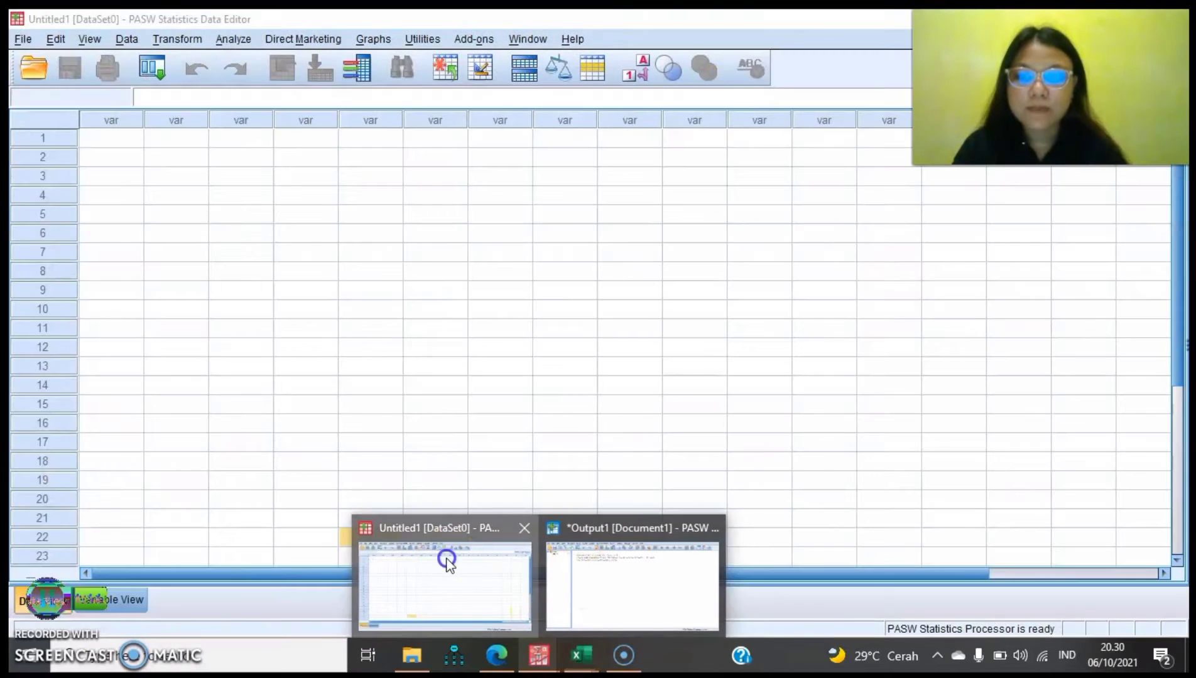
left_click(445, 557)
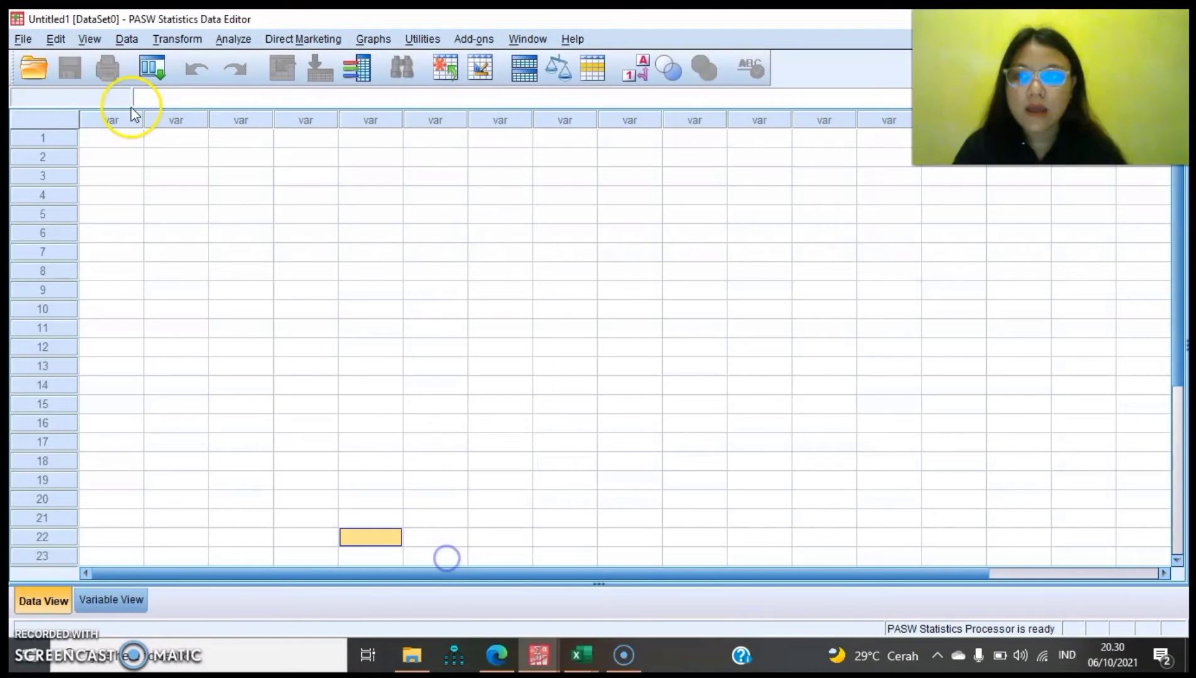
left_click(121, 138)
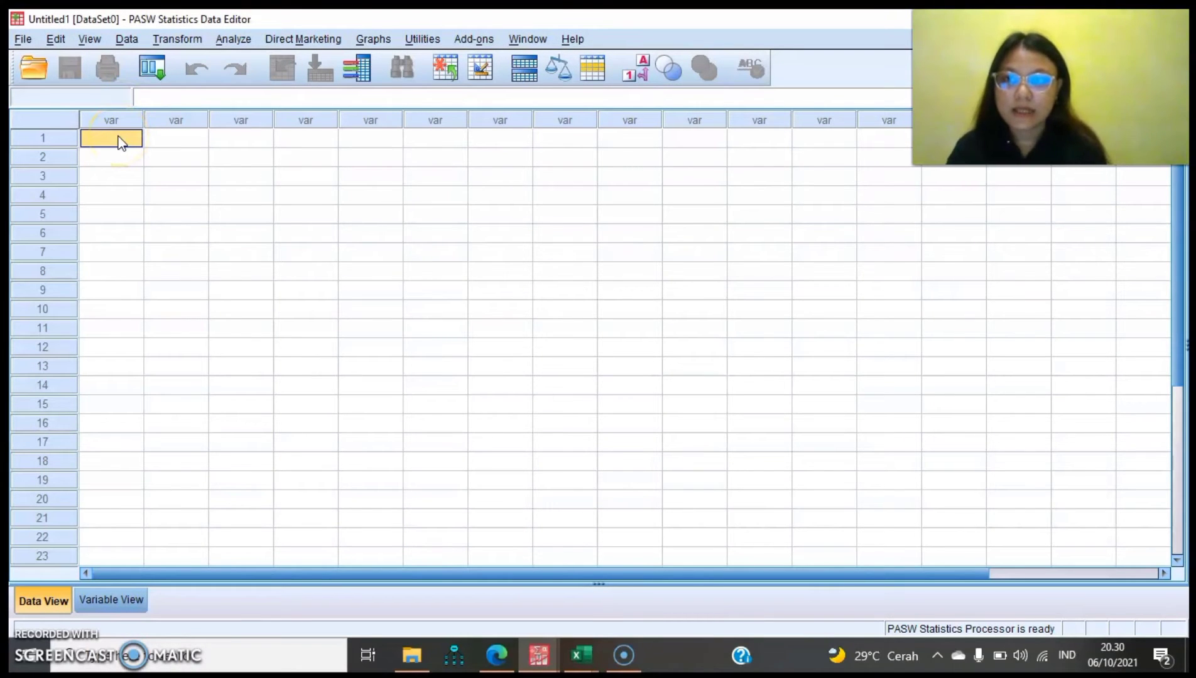
key("ctrl+v")
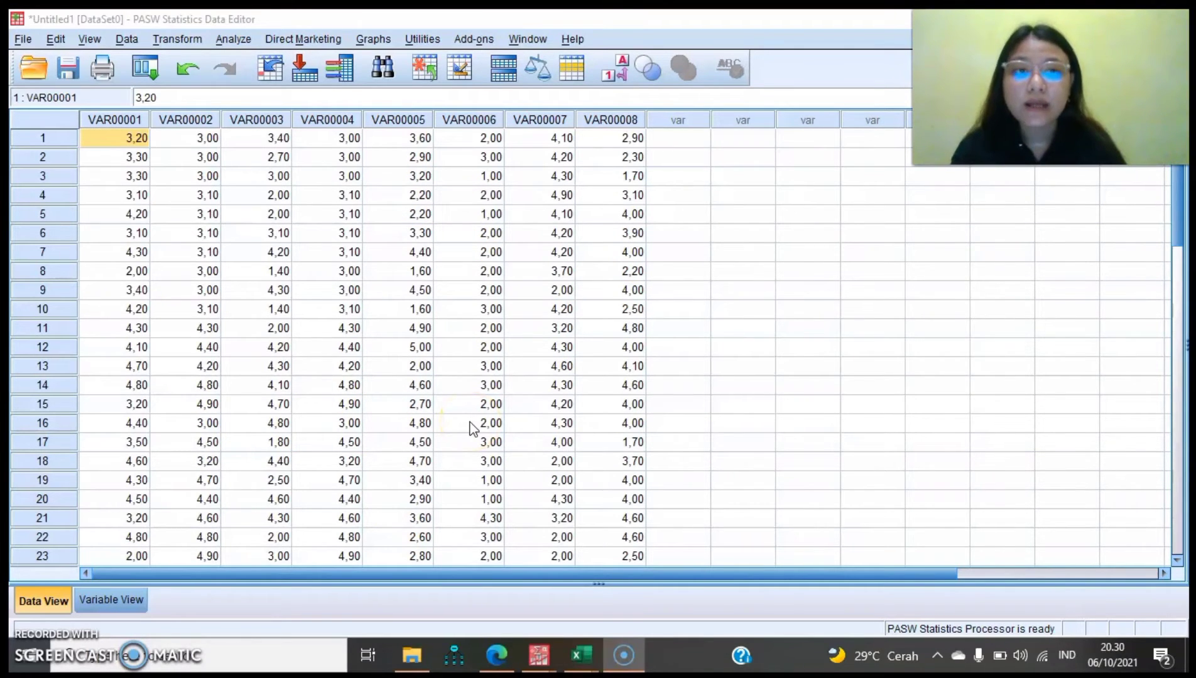
- Compare the pasted variable columns with the column headers in the factor workbook in Excel, and return to the PASW Data Editor
left_click(402, 120)
left_click(468, 121)
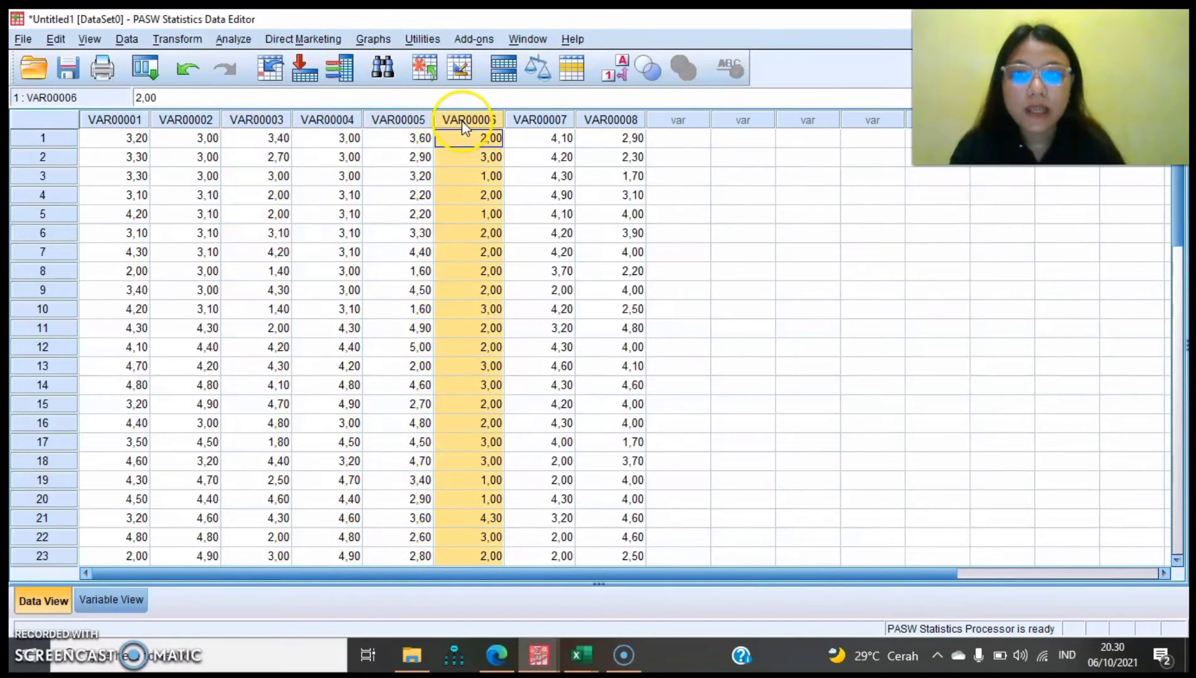
left_click(542, 121)
left_click(615, 120)
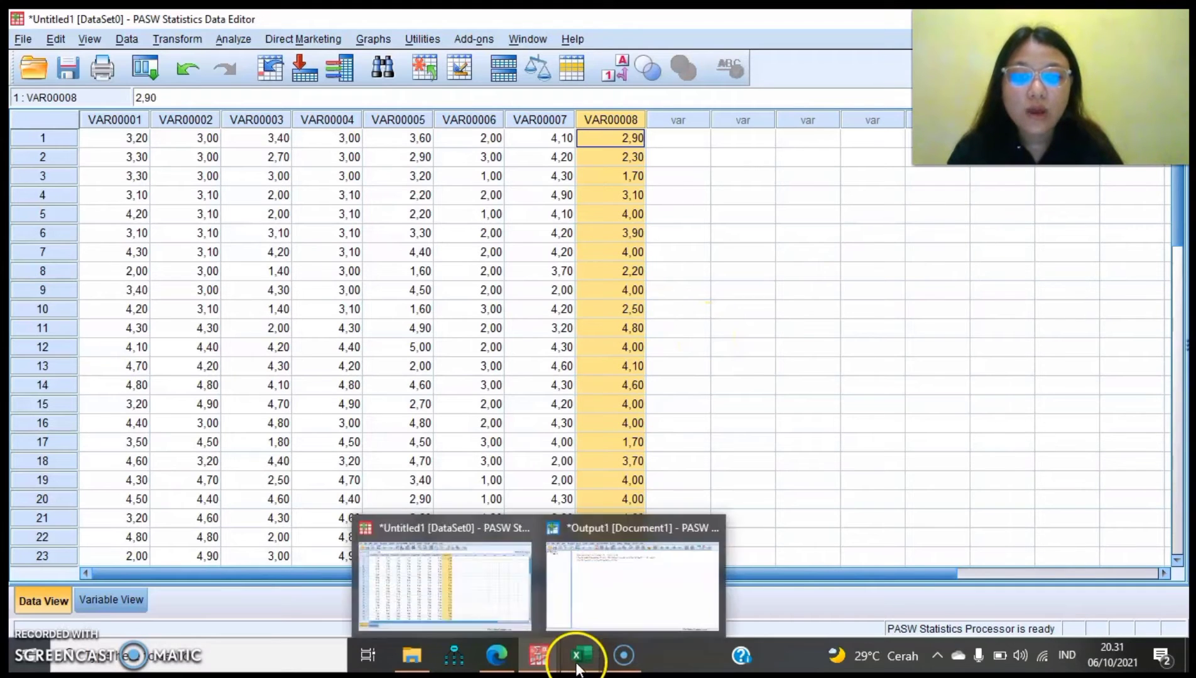
mouse_move(577, 655)
left_click(440, 573)
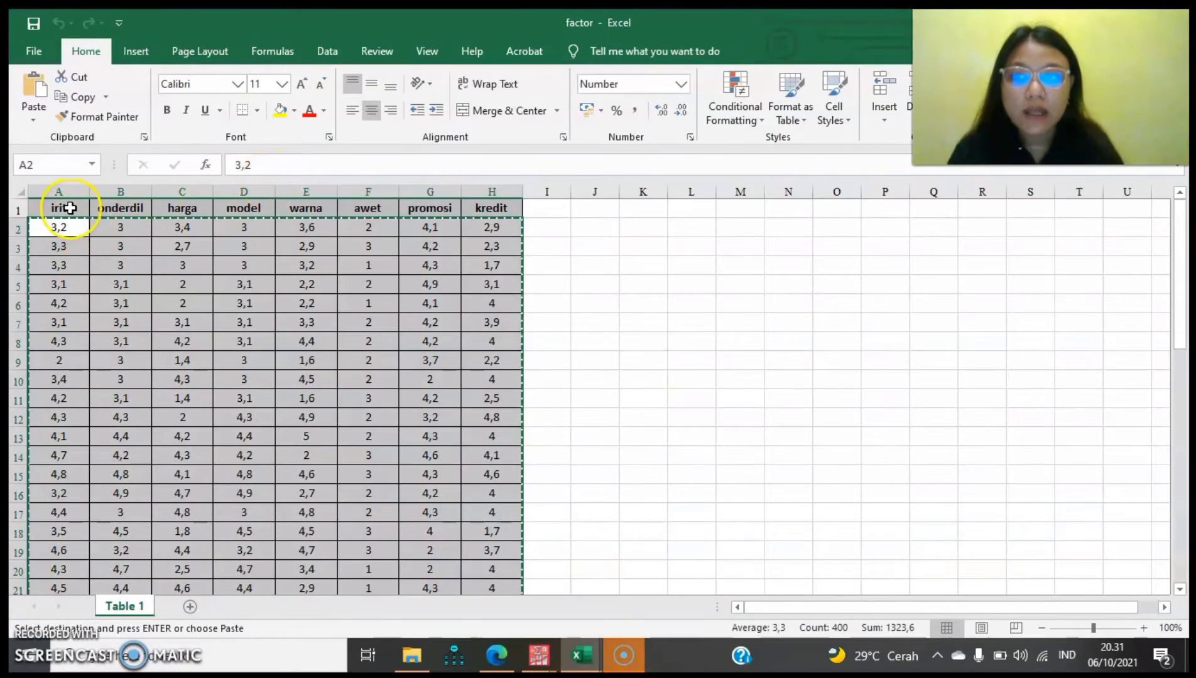
left_click(66, 225)
mouse_move(539, 657)
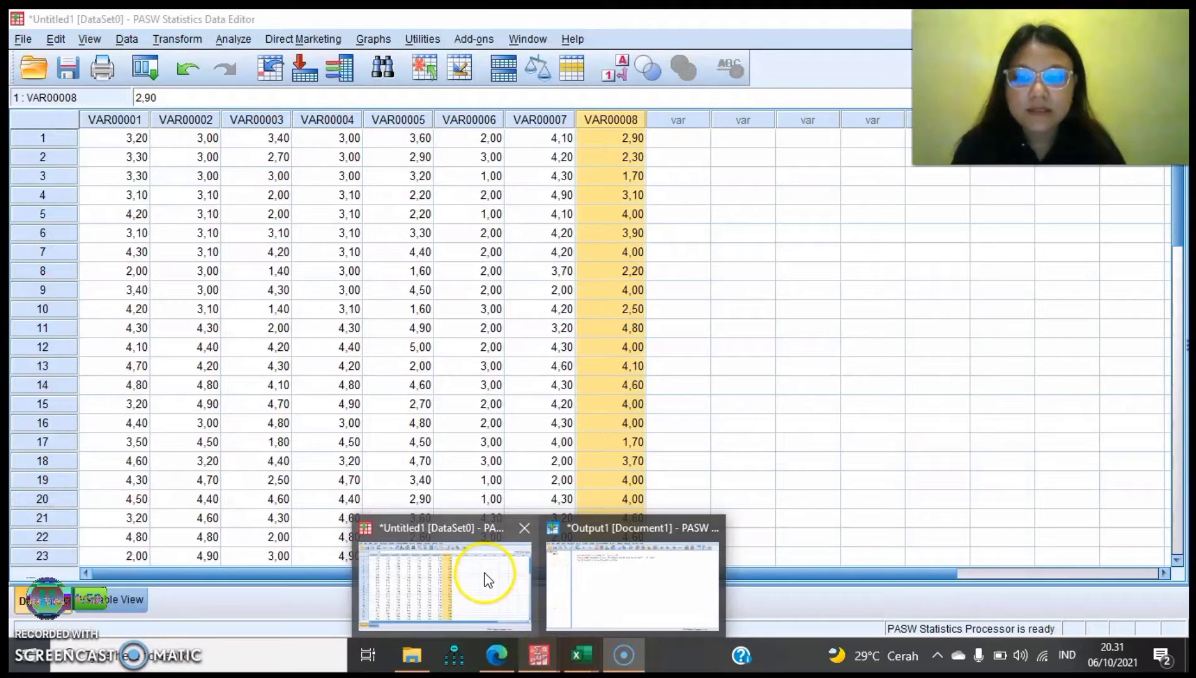
left_click(484, 573)
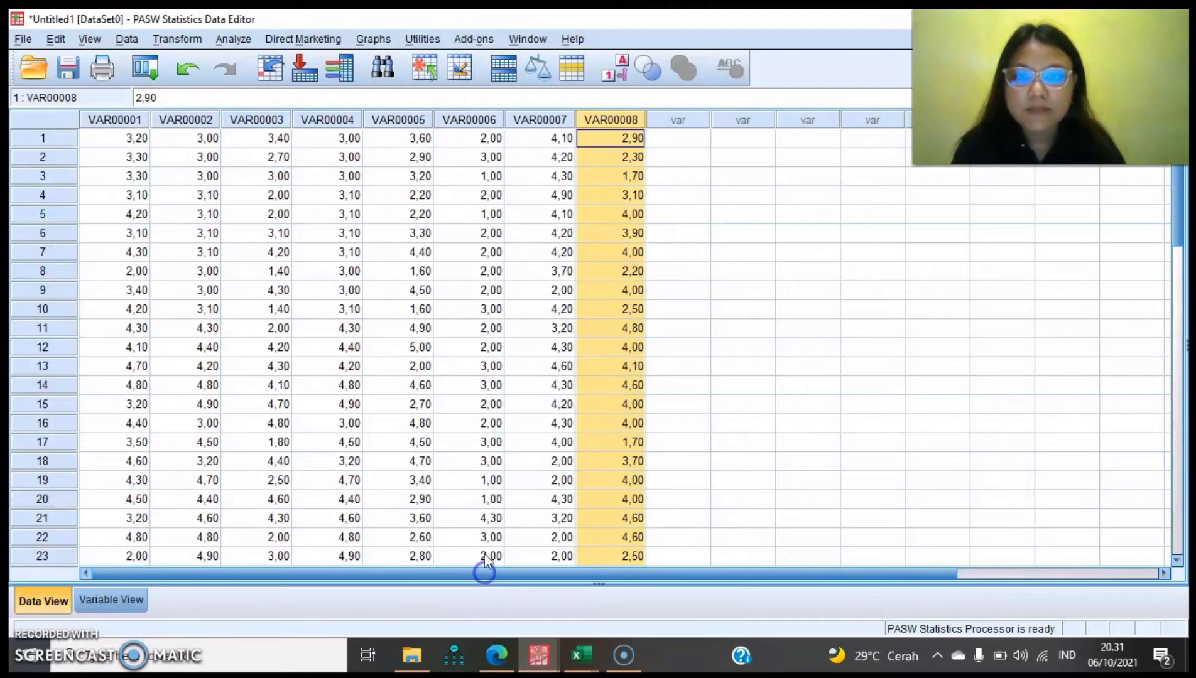
- Rename the first three variables as irit, onderdil and harga in the variable definitions
left_click(125, 601)
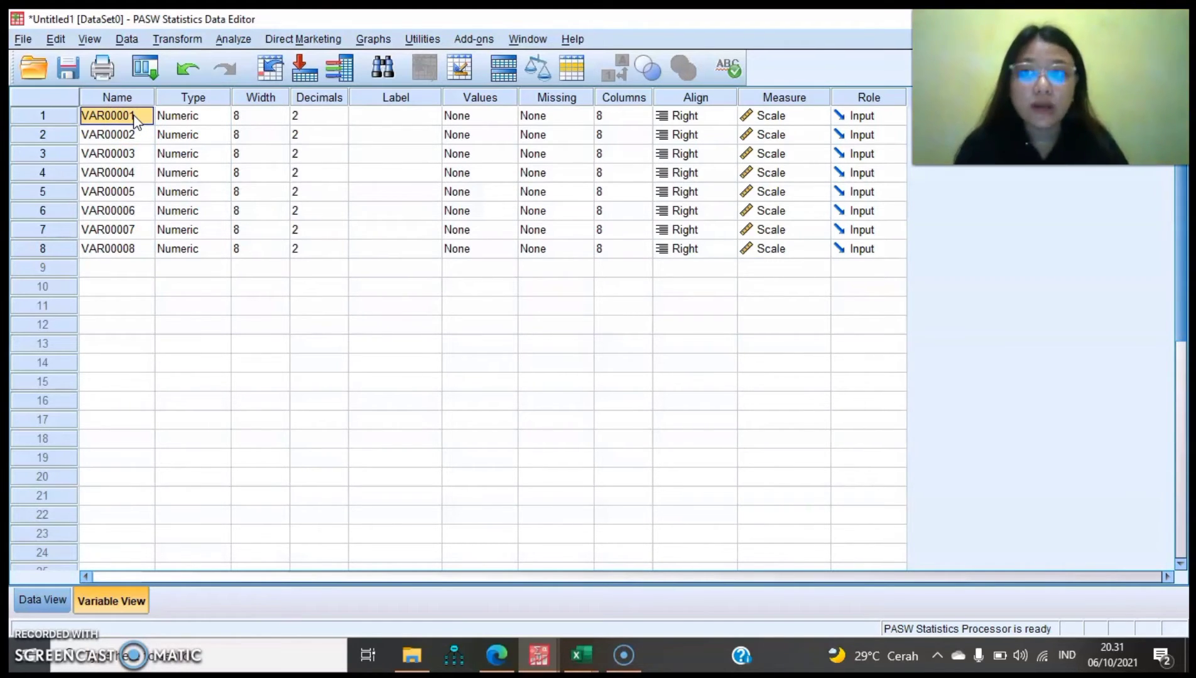
left_click(102, 117)
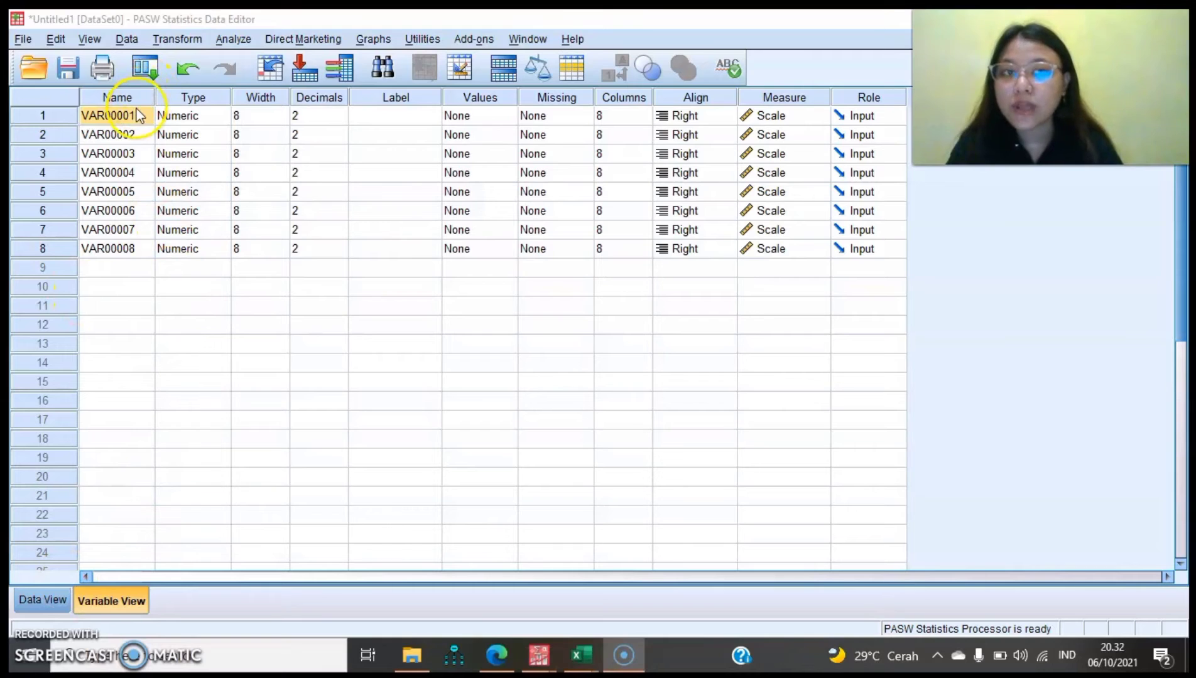
left_click(86, 117)
type("nil")
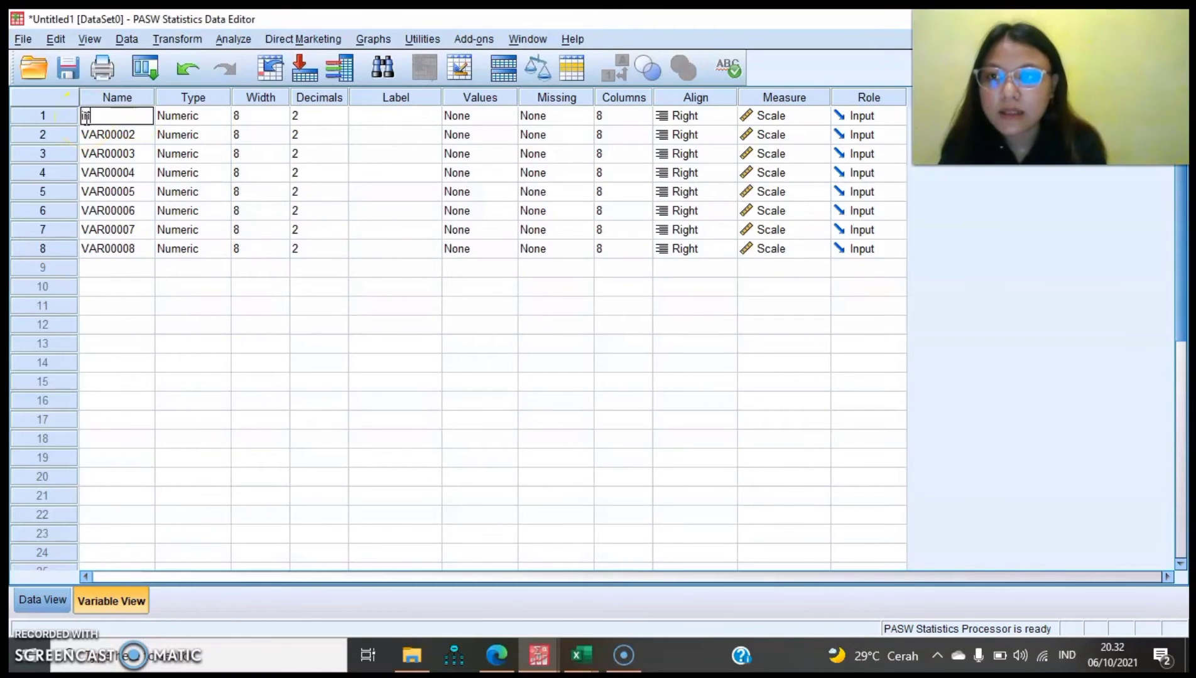
left_click(82, 136)
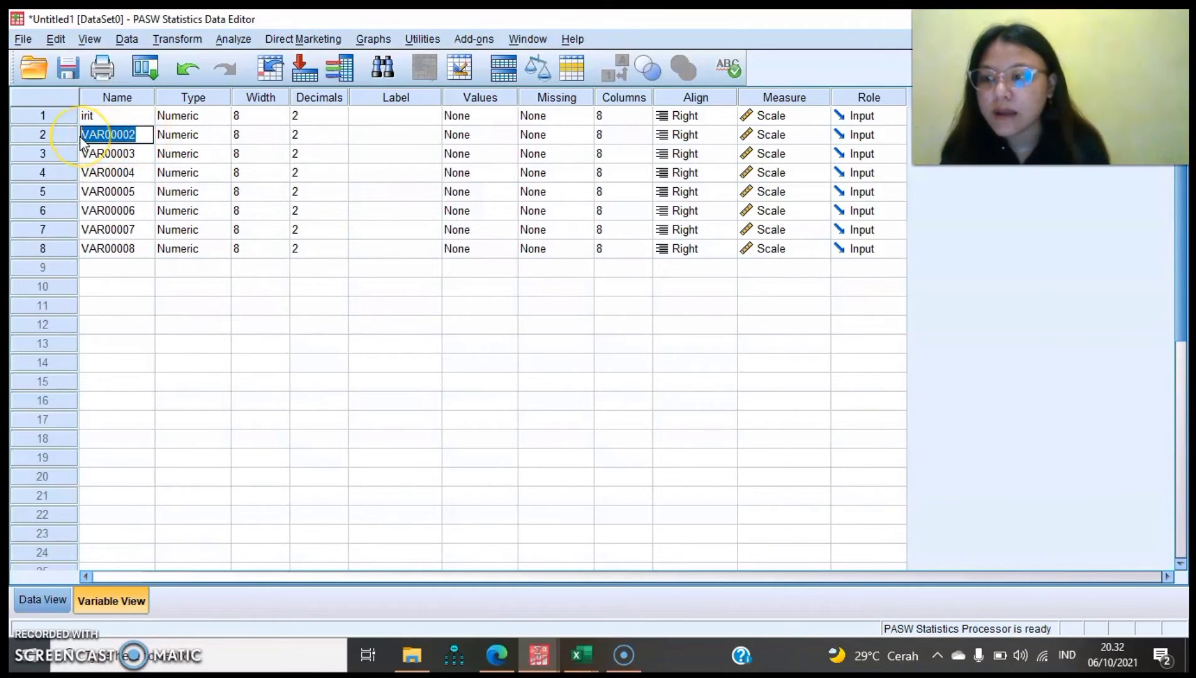
type("onderdil")
key("Return")
type("harga")
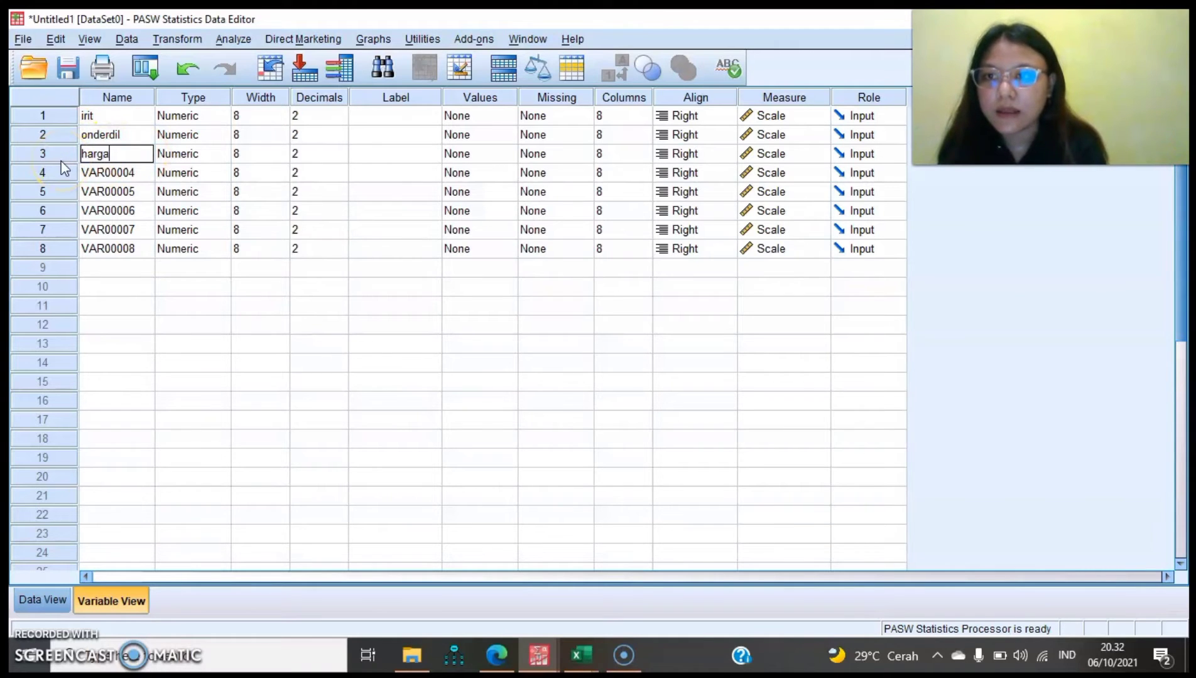
- Rename the fourth, fifth and sixth variables as model, warna and awet
left_click(97, 174)
type("mi")
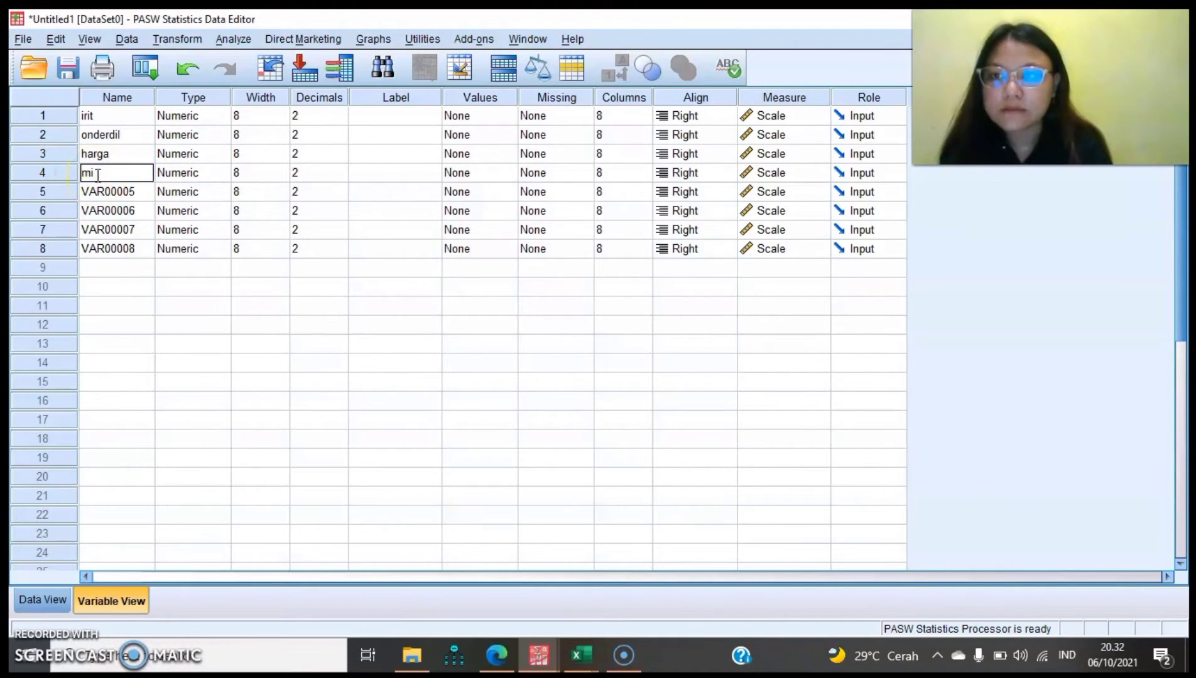
type("cedel")
left_click(98, 193)
type("warna")
left_click(123, 209)
type("awet")
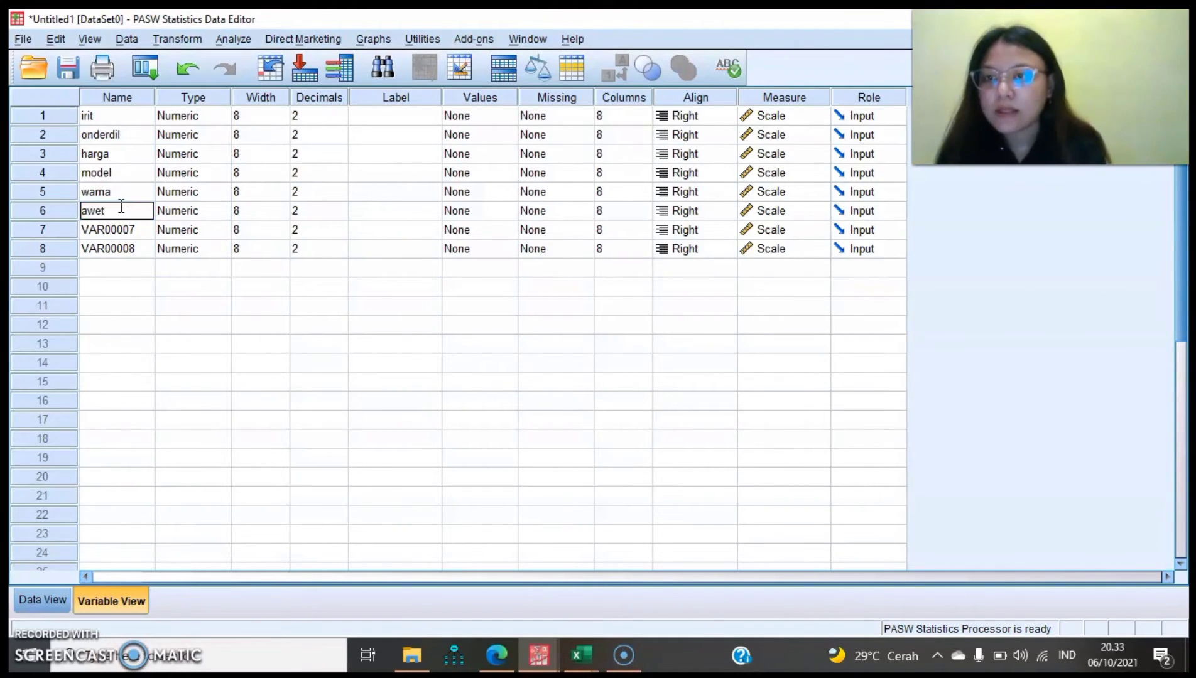
- Rename the last two variables as promosi and kredit, and return to the data values
left_click(119, 229)
type("promosi")
left_click(114, 247)
type("kred")
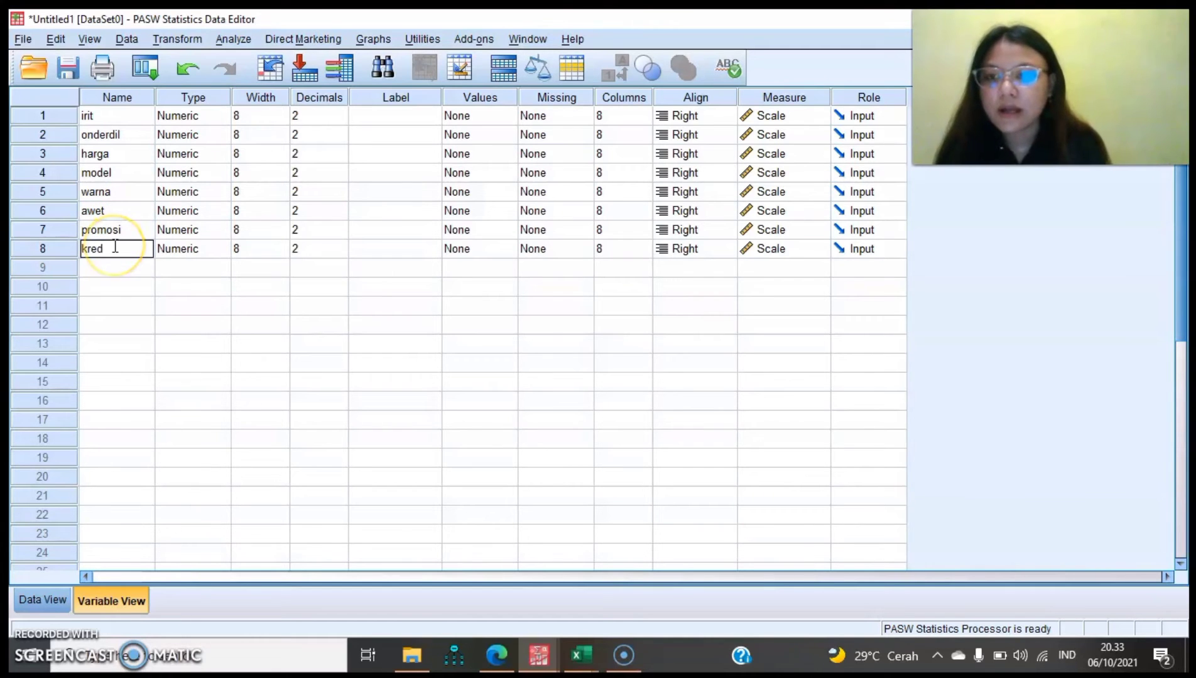
type("it")
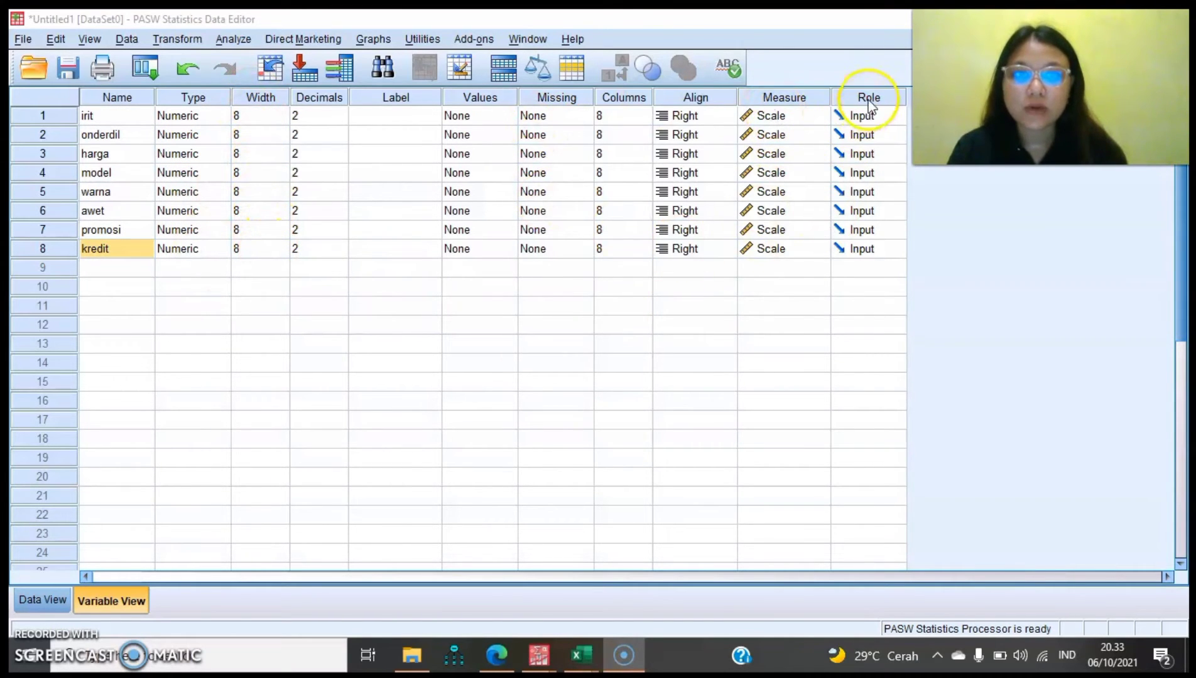
left_click(22, 603)
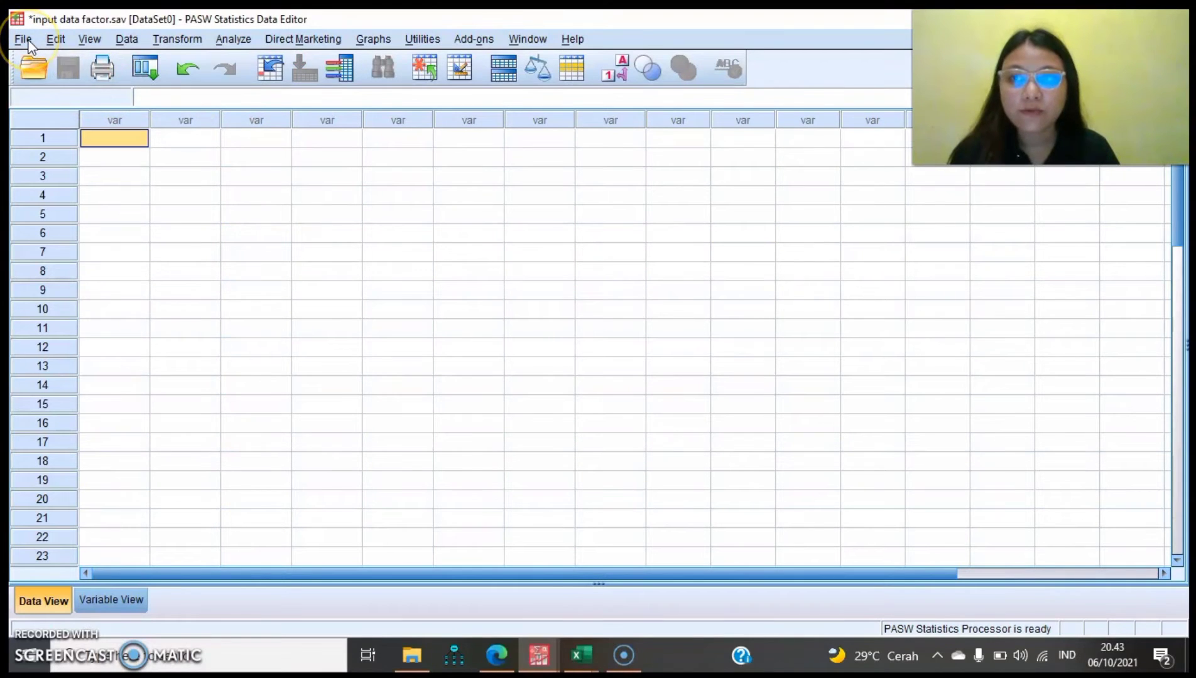
- Start opening a data file and set the file type to Excel (*.xls, *.xlsx, *.xlsm)
left_click(28, 43)
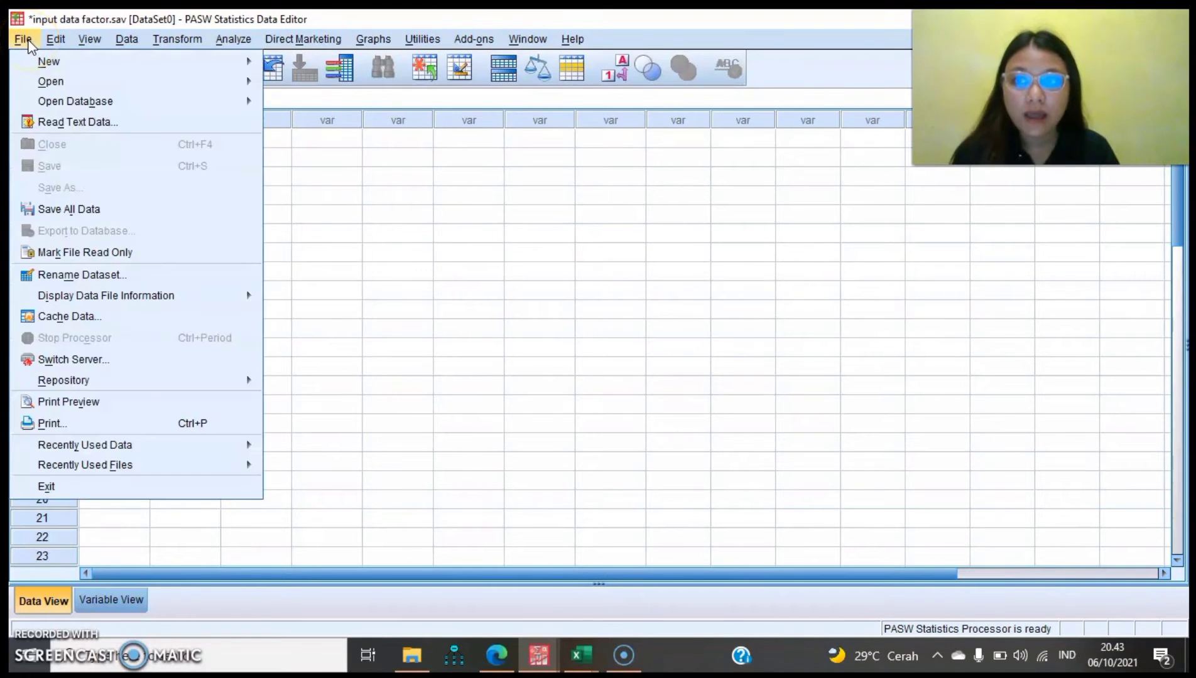
mouse_move(34, 80)
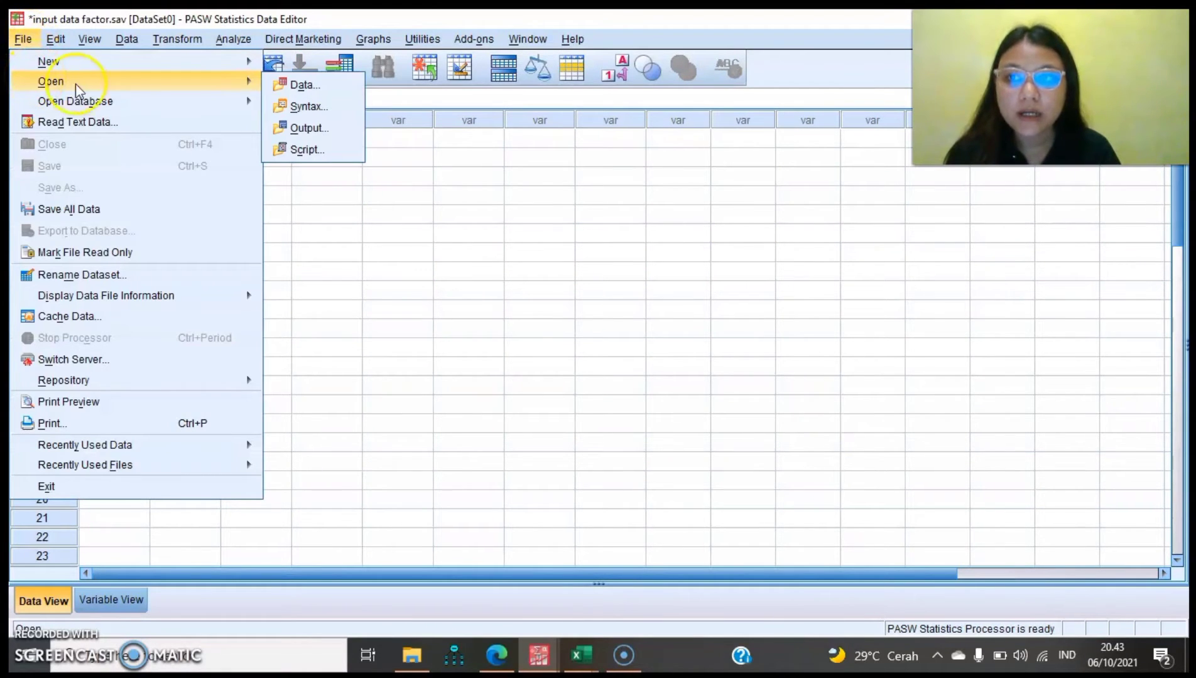
left_click(284, 87)
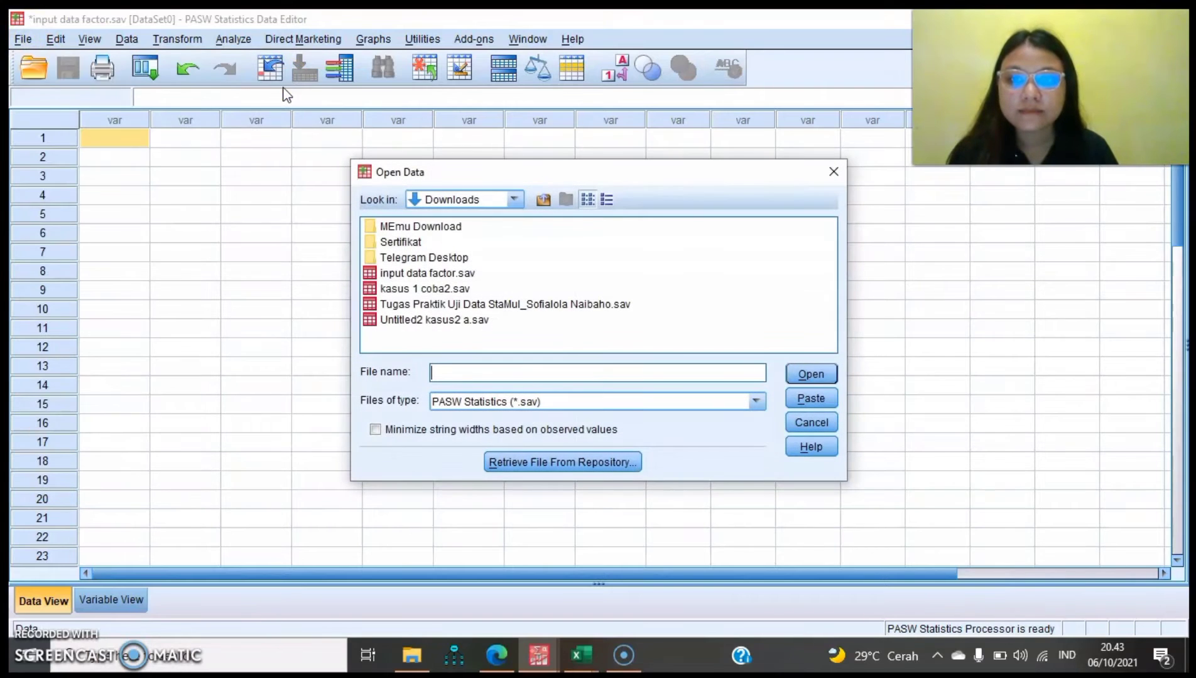
left_click(756, 401)
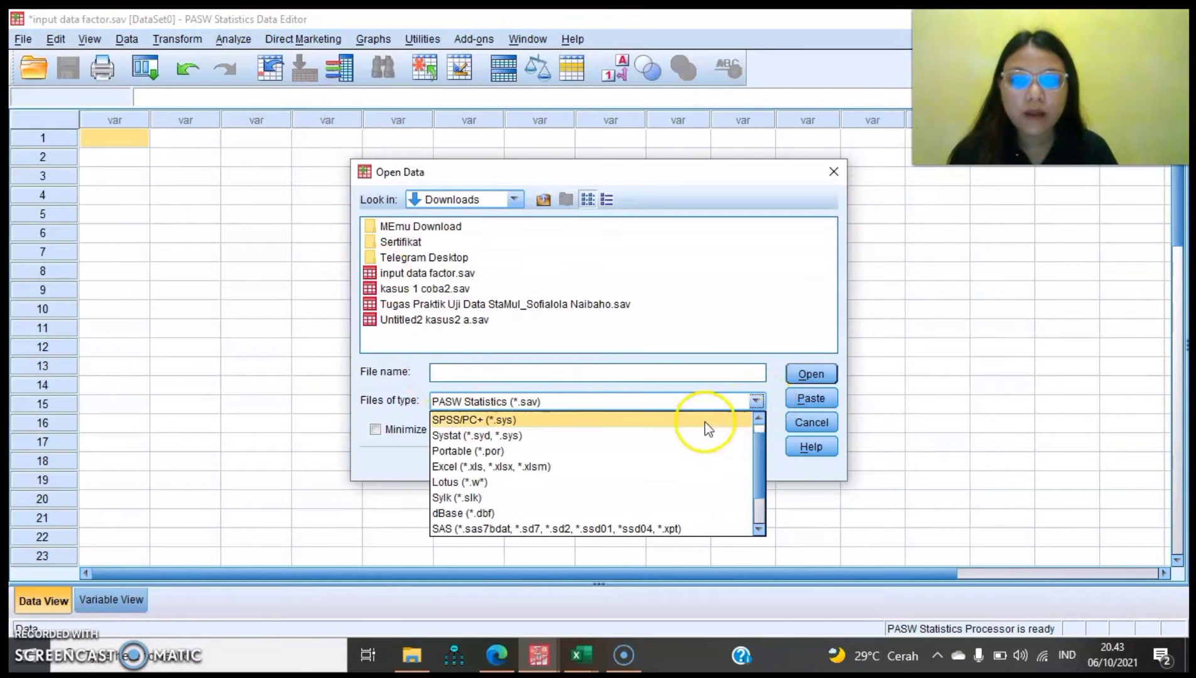
left_click(581, 467)
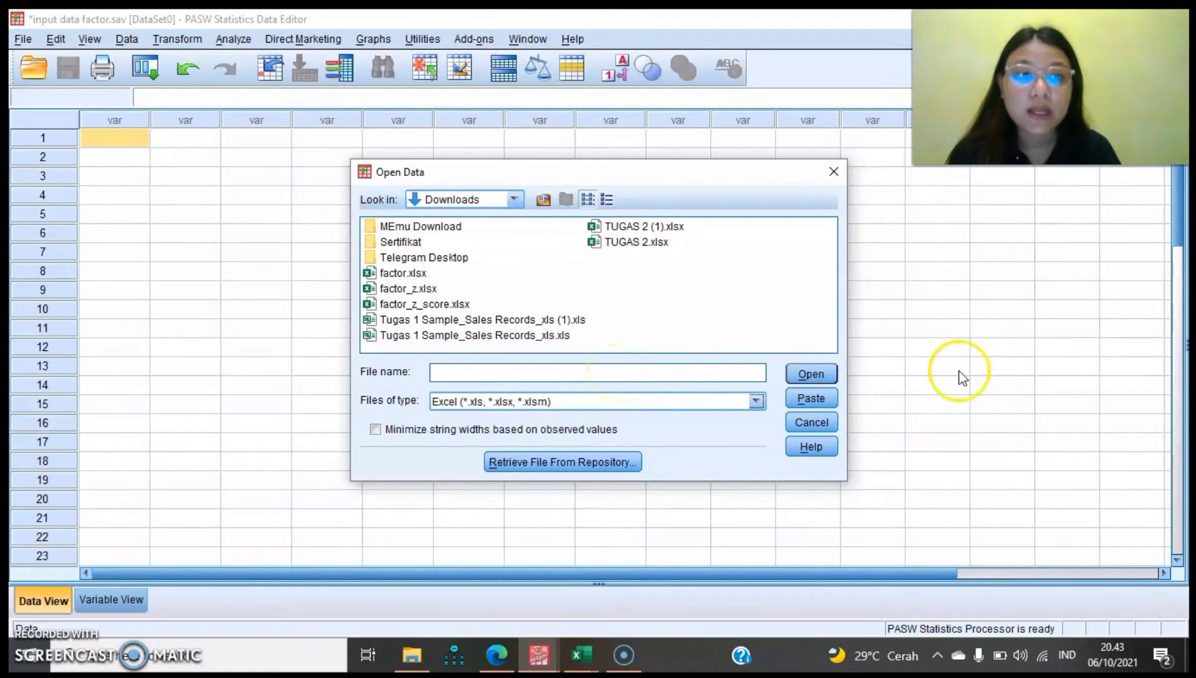
- Import factor.xlsx from Downloads using worksheet Table 1 [A1:H51], with variable names read from the first row of data
left_click(414, 288)
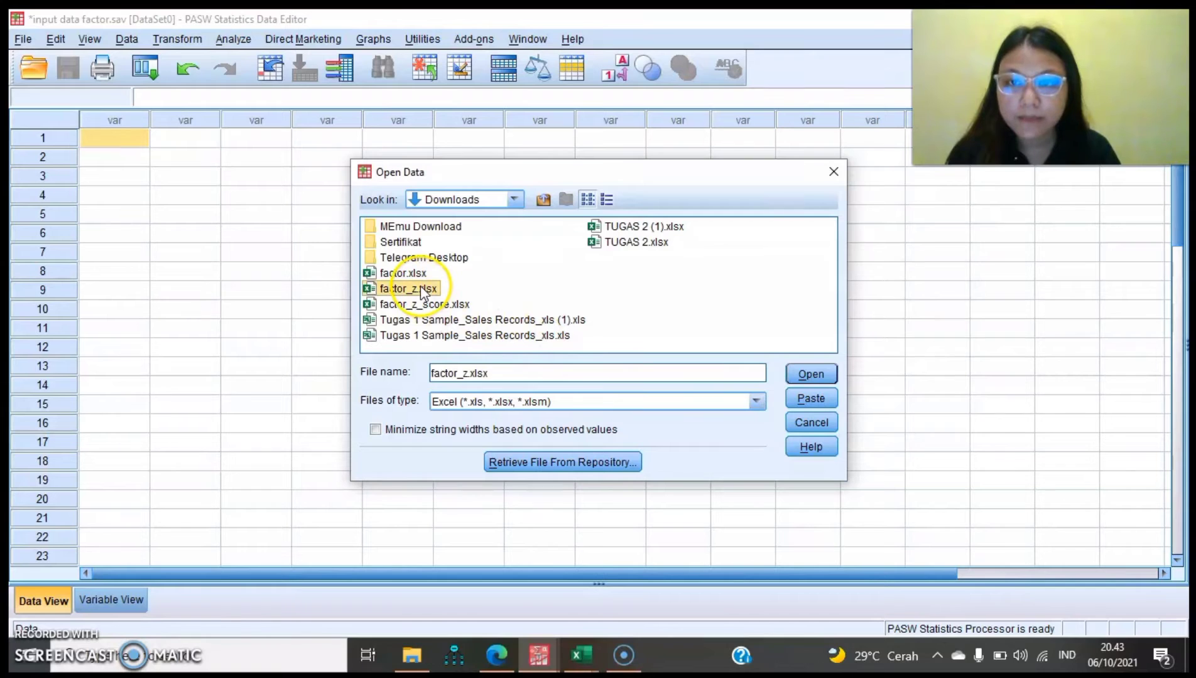
left_click(405, 273)
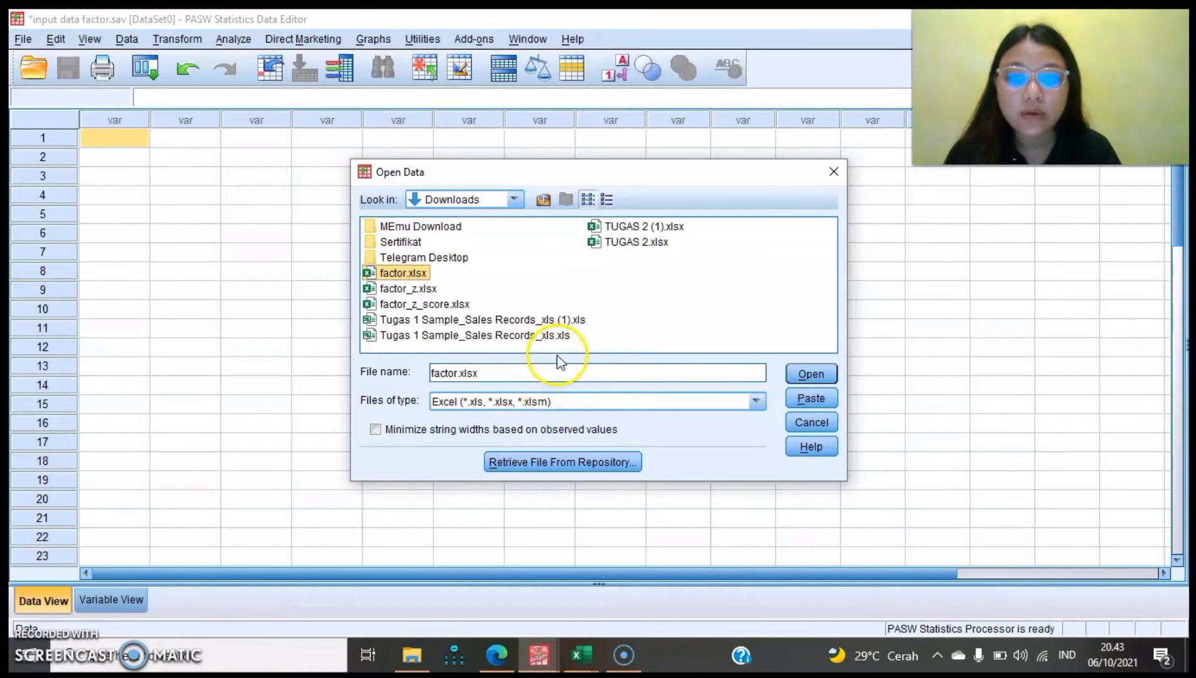
left_click(820, 377)
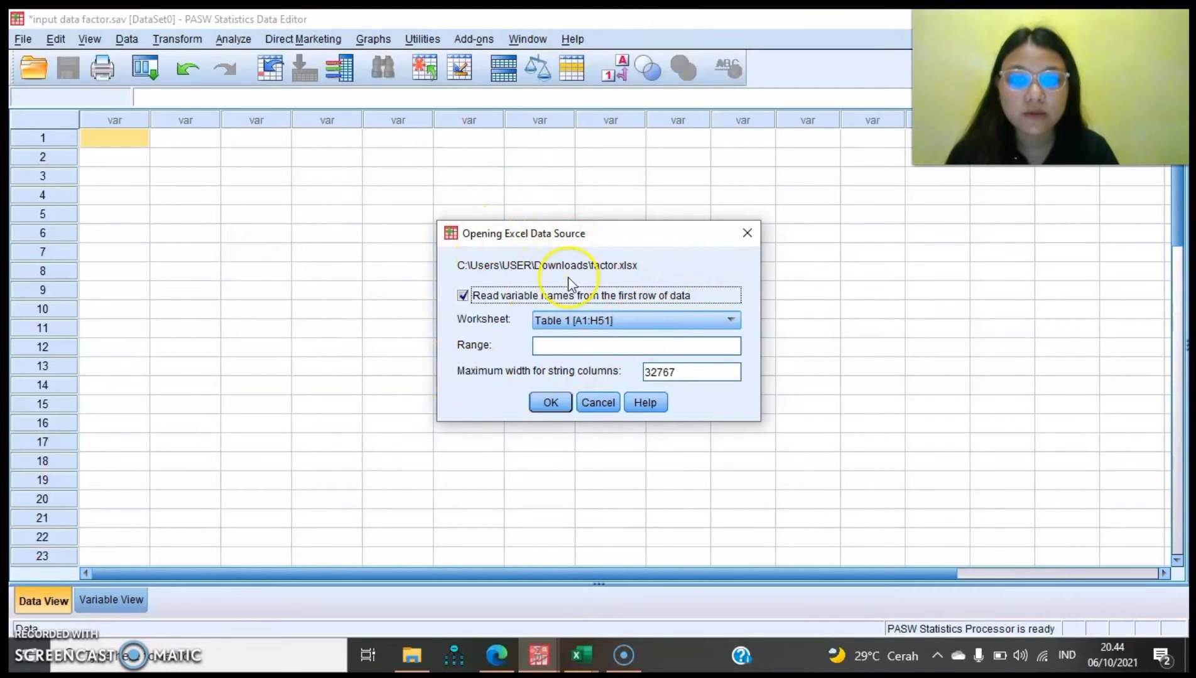
left_click(549, 402)
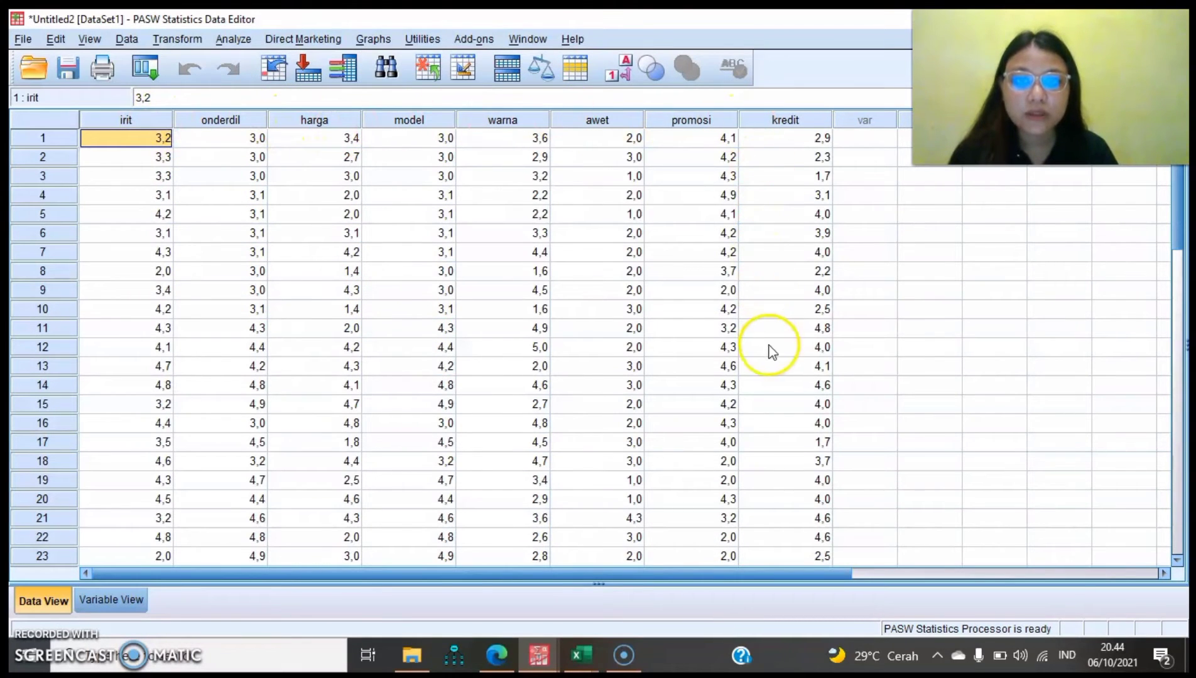
- Review the definitions of the imported variables and return to the data values
left_click(125, 597)
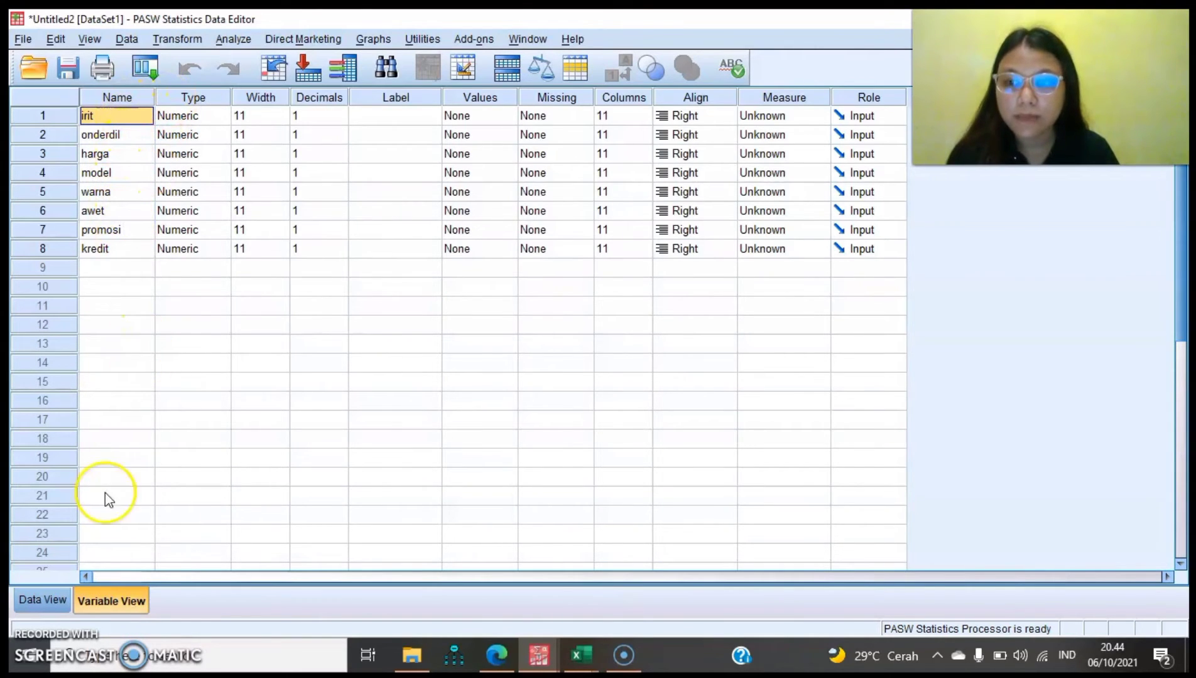
left_click(39, 600)
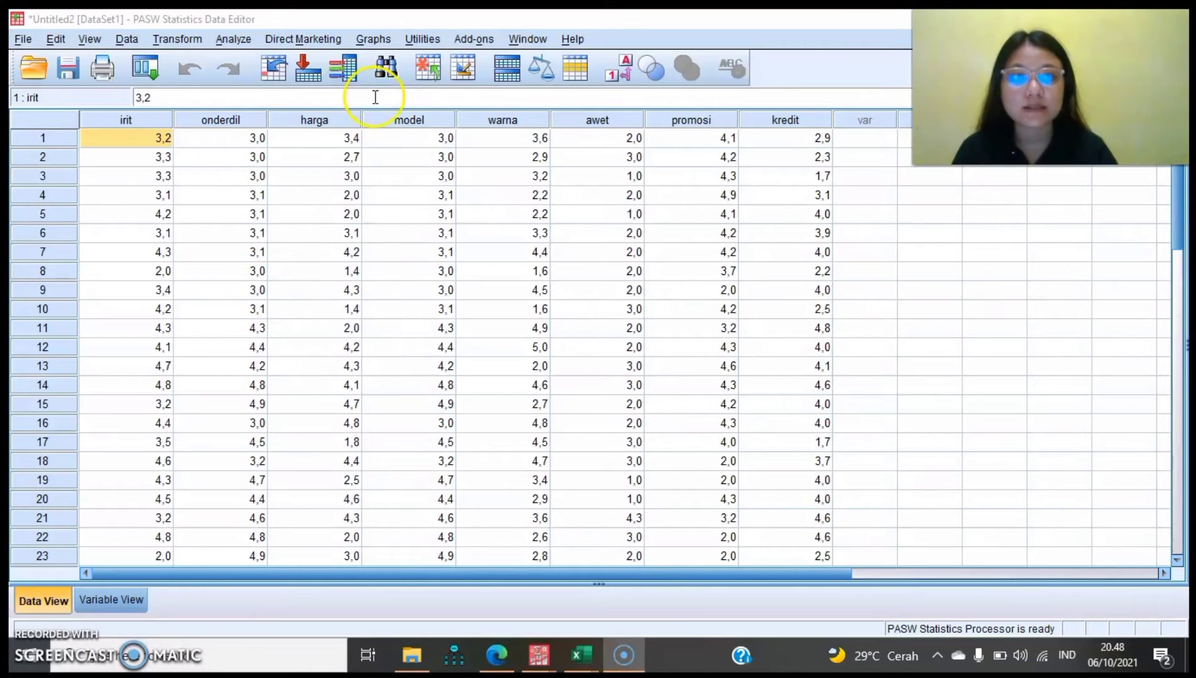
- Start a factor analysis and add all eight variables, irit, onderdil, harga, model, warna, awet, promosi and kredit, as its analysis variables
left_click(245, 42)
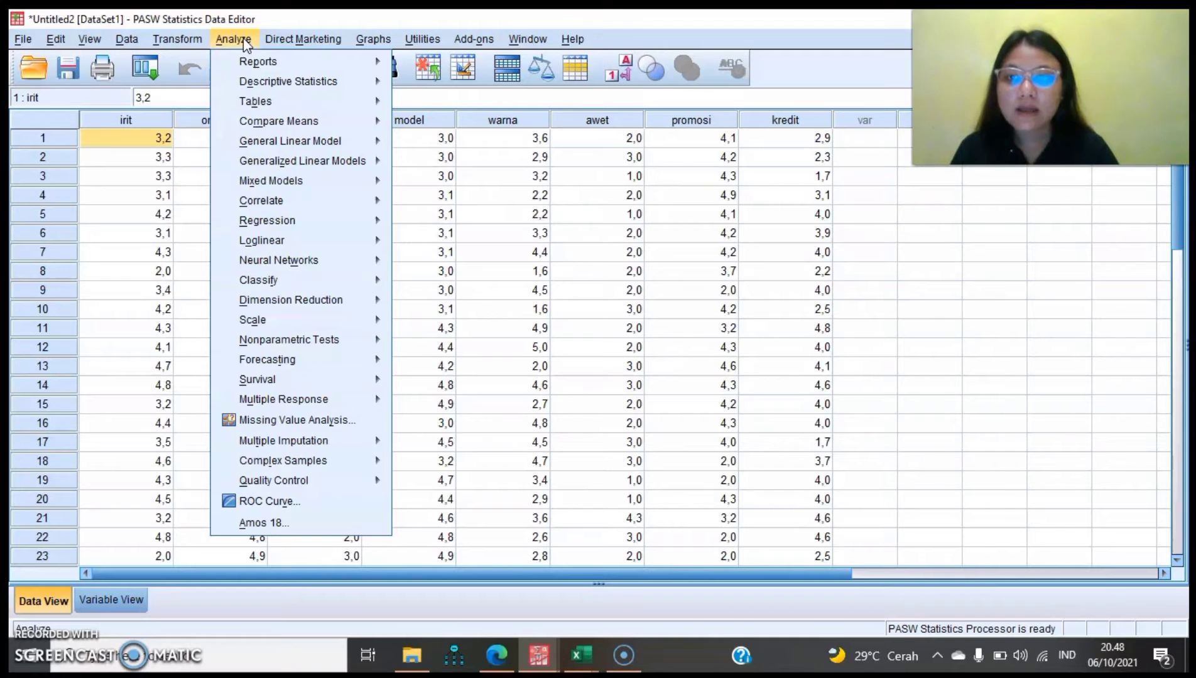
mouse_move(266, 300)
left_click(429, 306)
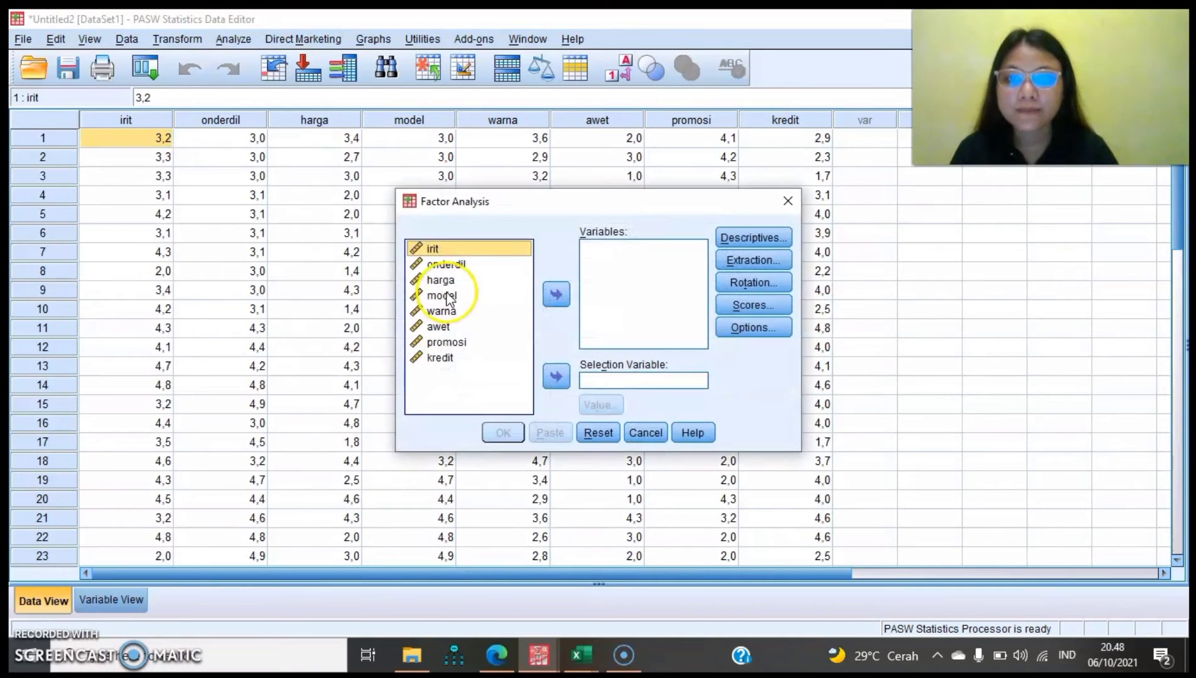
left_click(452, 240)
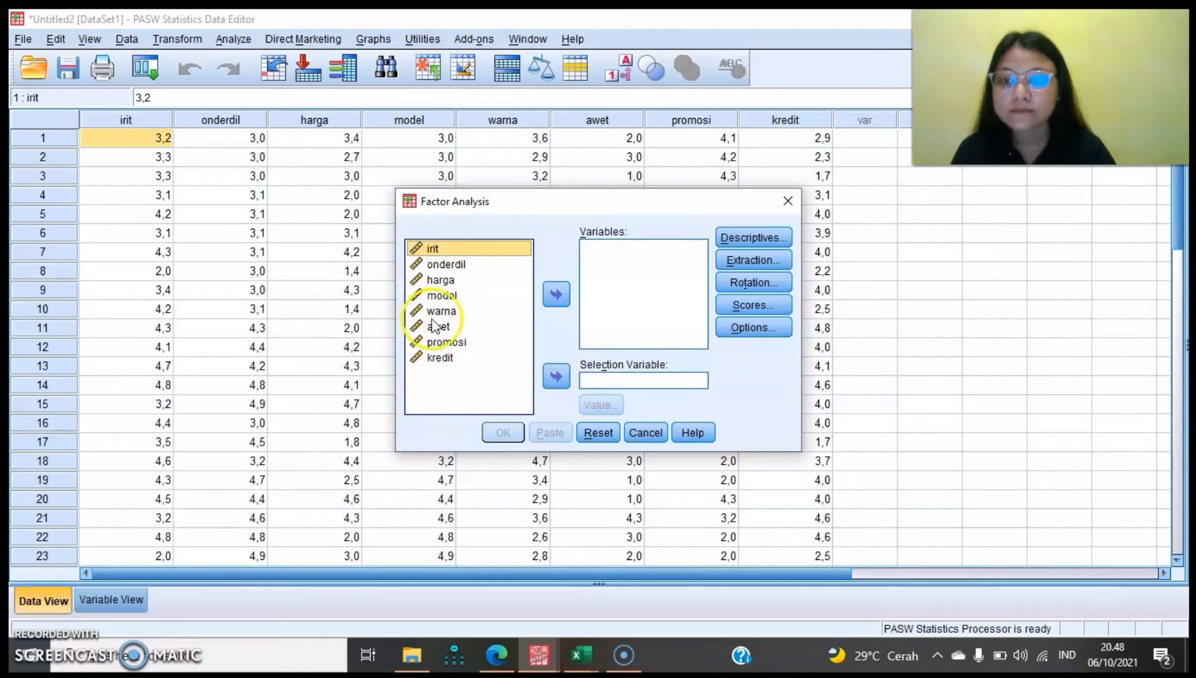
left_click(447, 251)
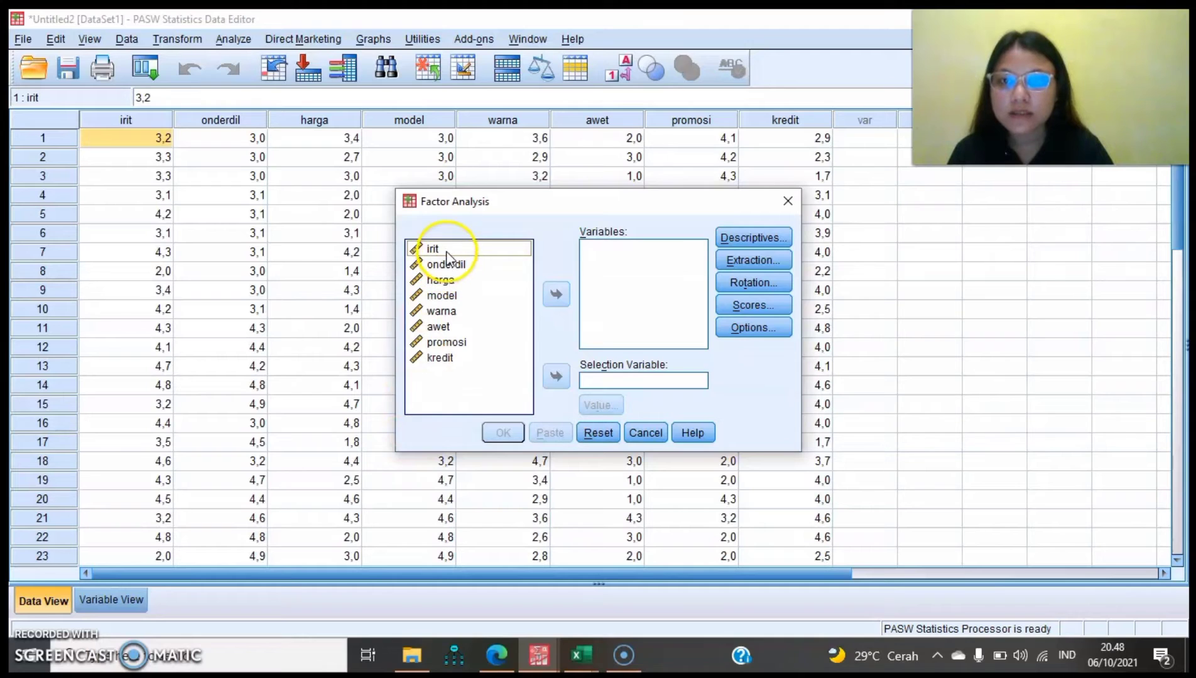
left_click(447, 265, "ctrl")
left_click(447, 280, "ctrl")
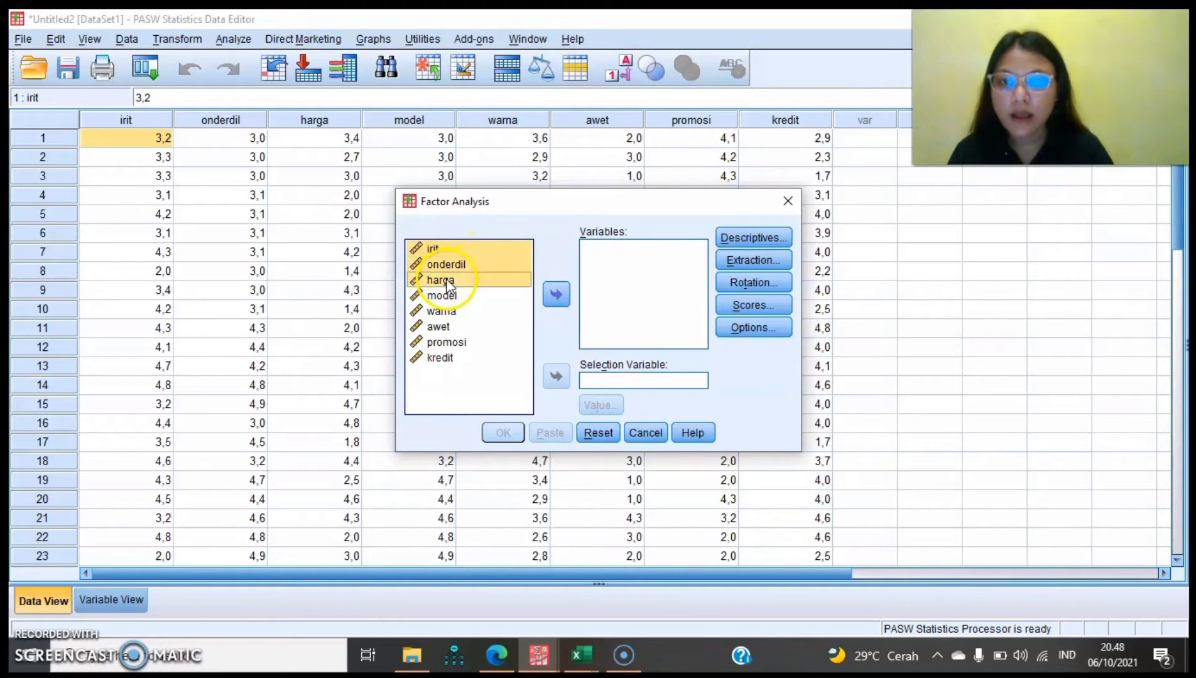
left_click(447, 296, "ctrl")
left_click(447, 311, "ctrl")
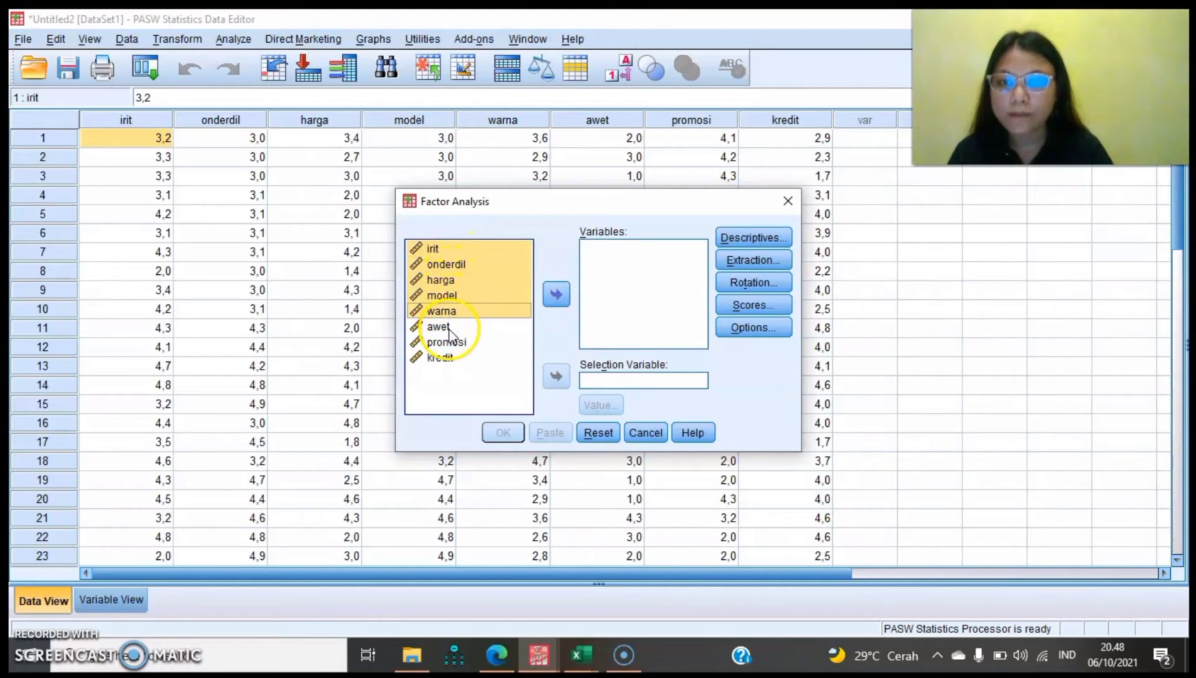
left_click(447, 326, "ctrl")
left_click(447, 342, "ctrl")
left_click(447, 358, "ctrl")
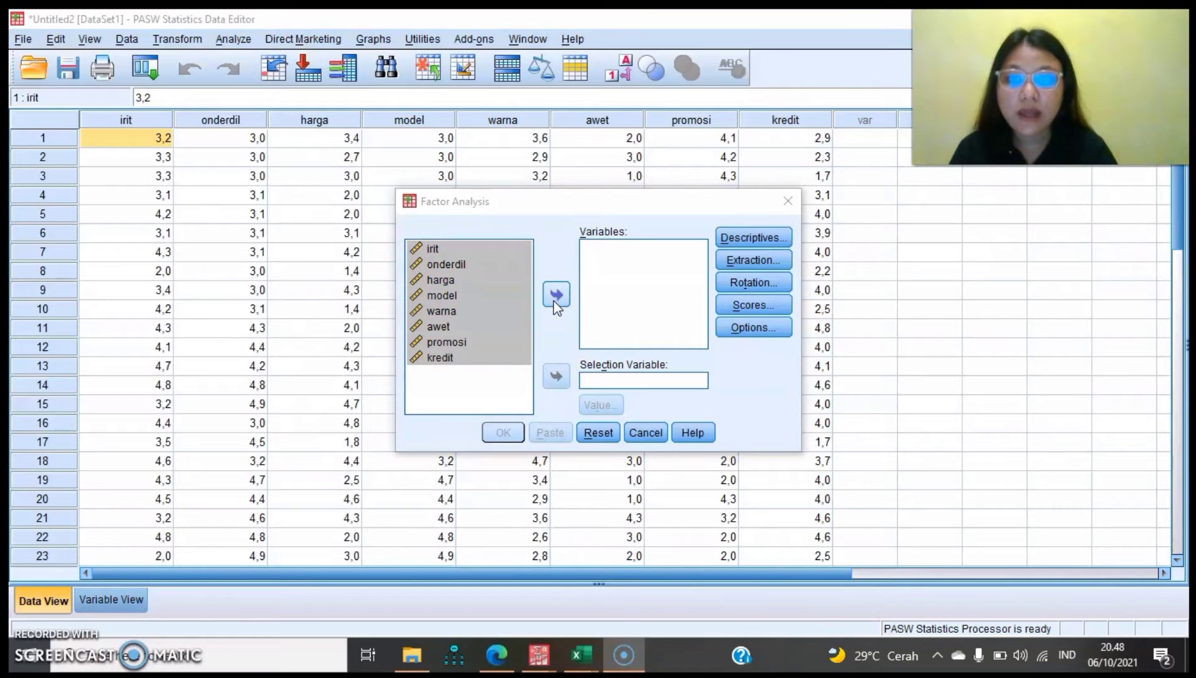
left_click(555, 296)
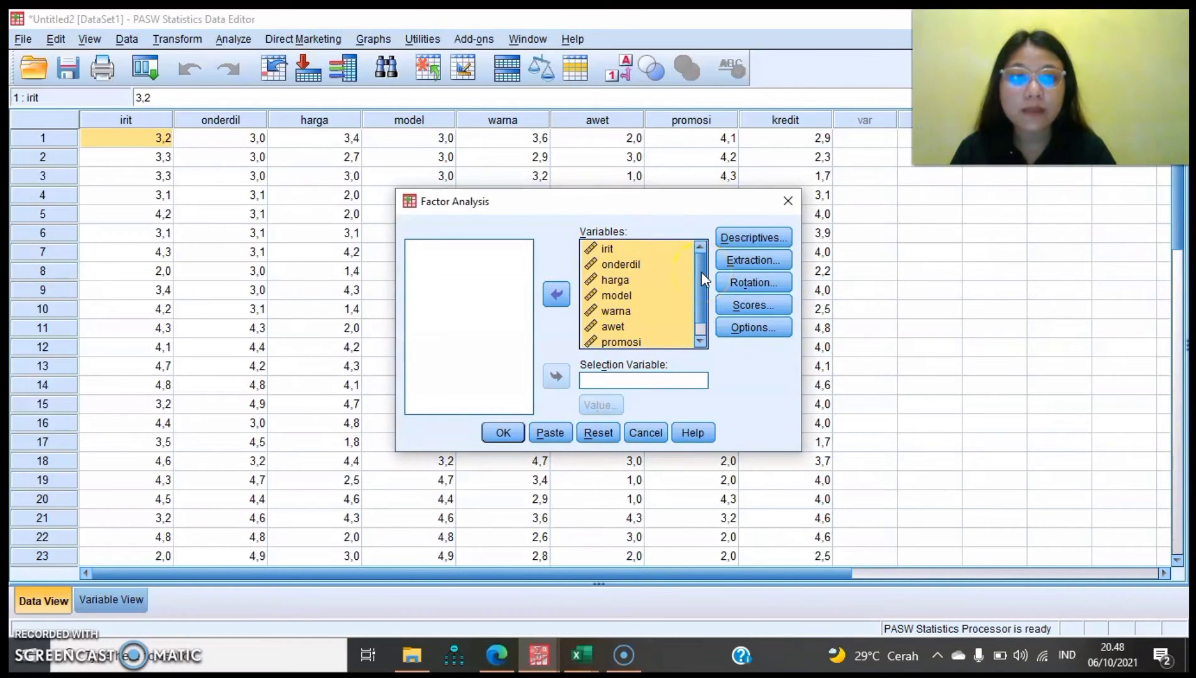
mouse_move(701, 272)
left_mouse_down()
mouse_move(701, 298)
mouse_move(705, 265)
left_mouse_up()
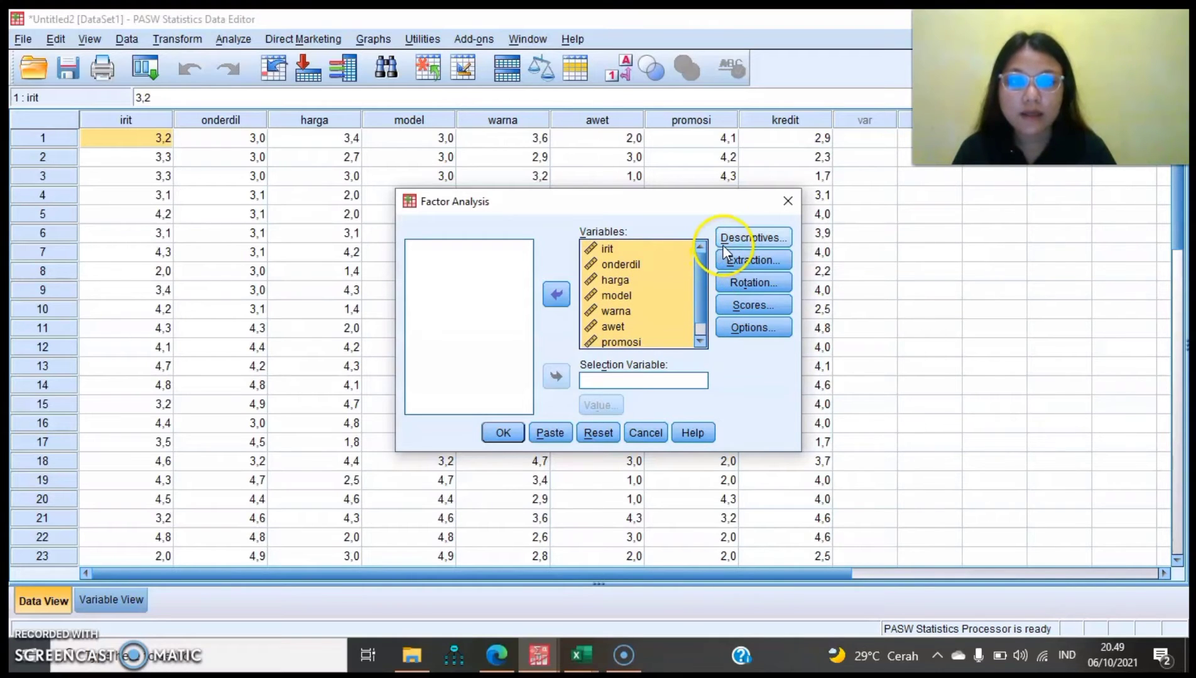
- Include KMO and Bartlett's test of sphericity and the anti-image matrix in the descriptives, and run the factor analysis
left_click(745, 238)
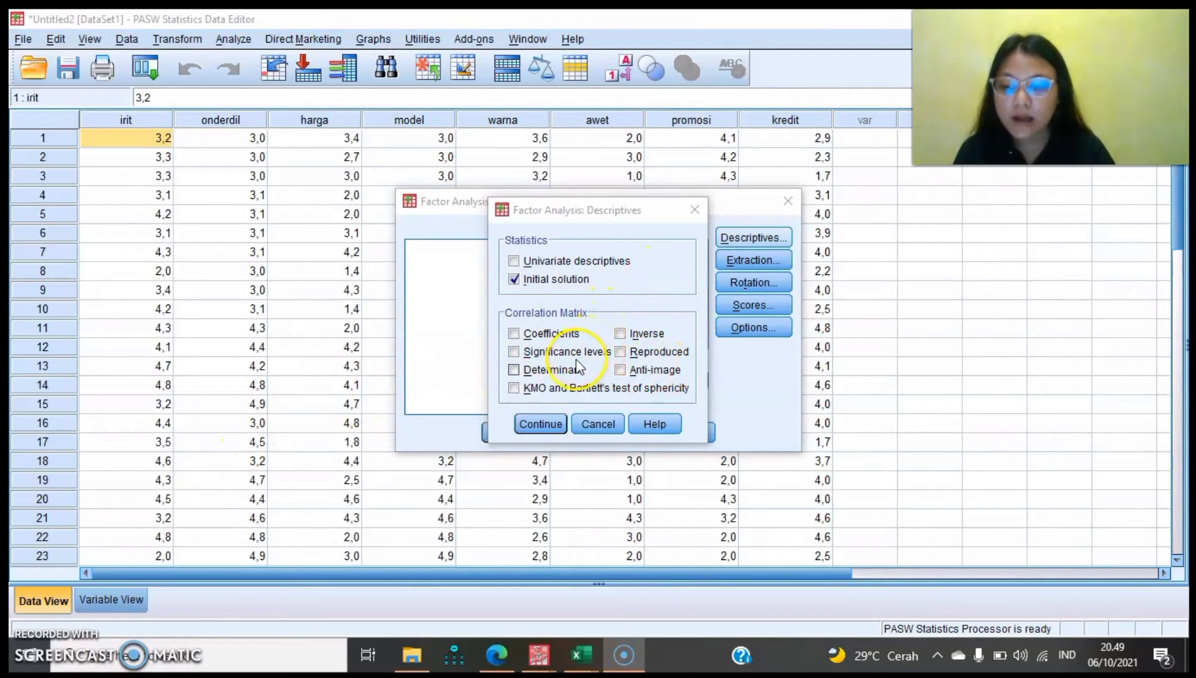
left_click(514, 389)
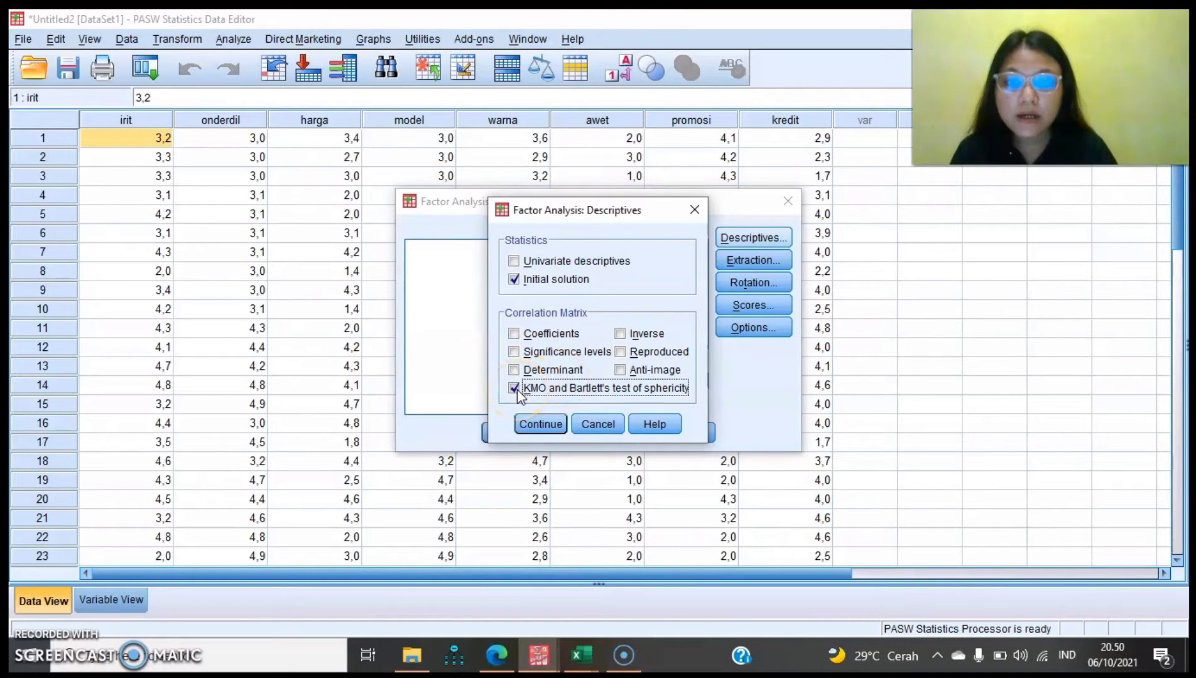
left_click(623, 373)
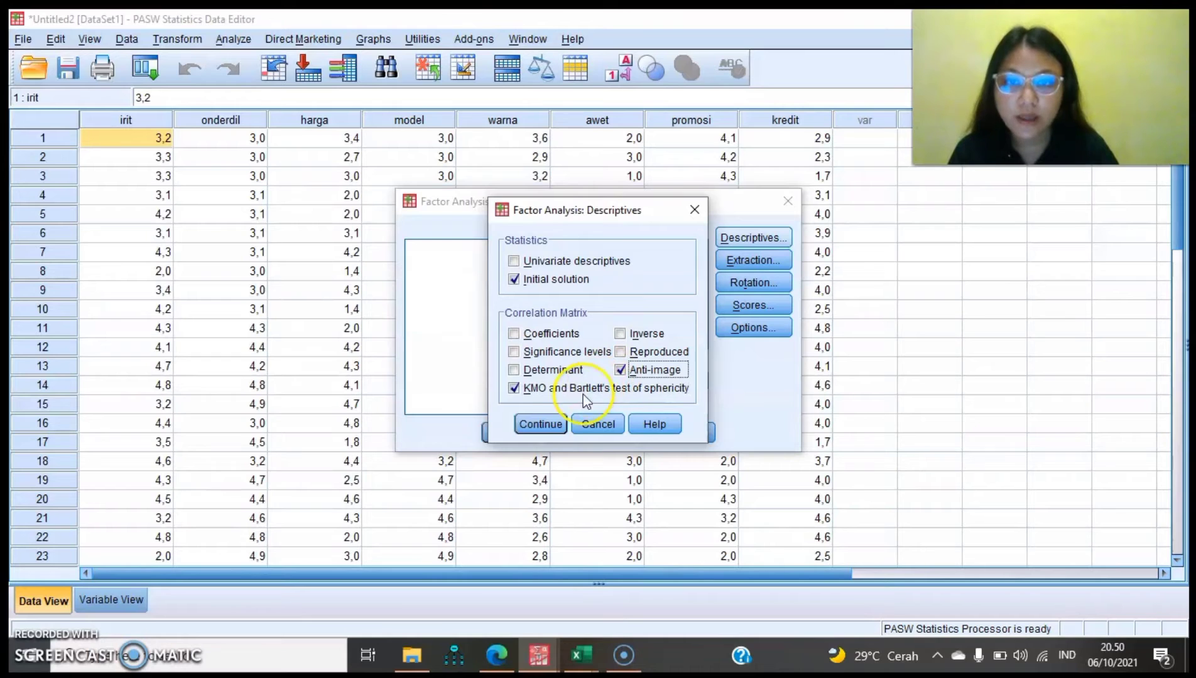
left_click(540, 424)
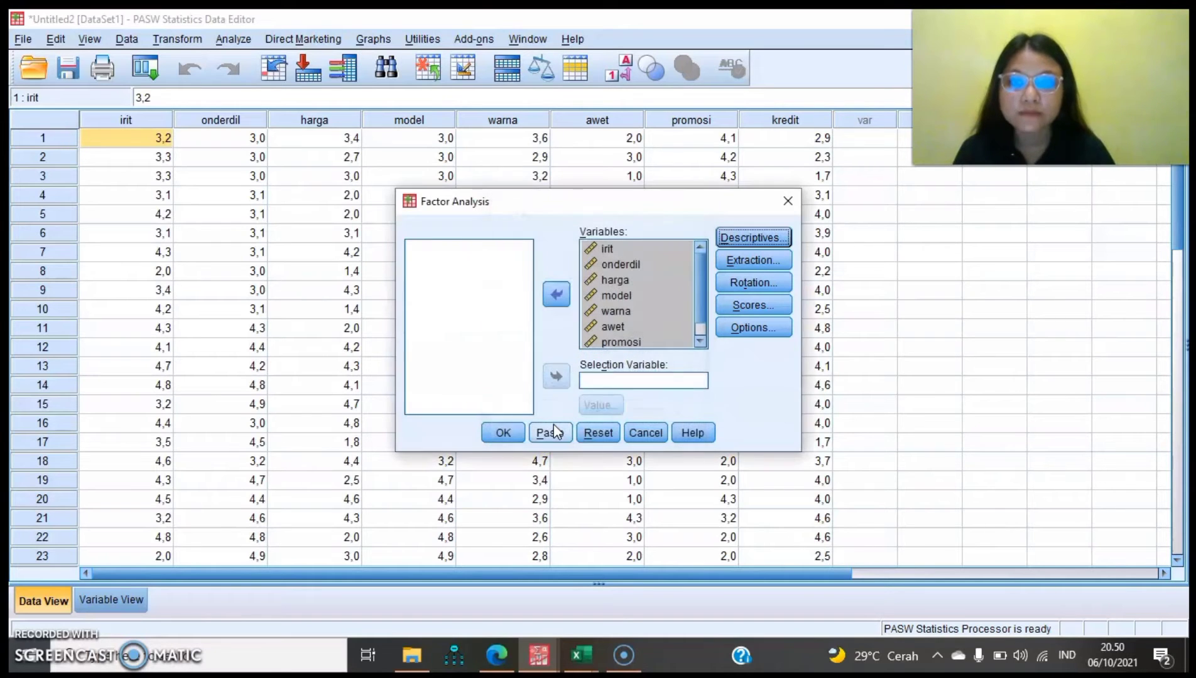
left_click(504, 433)
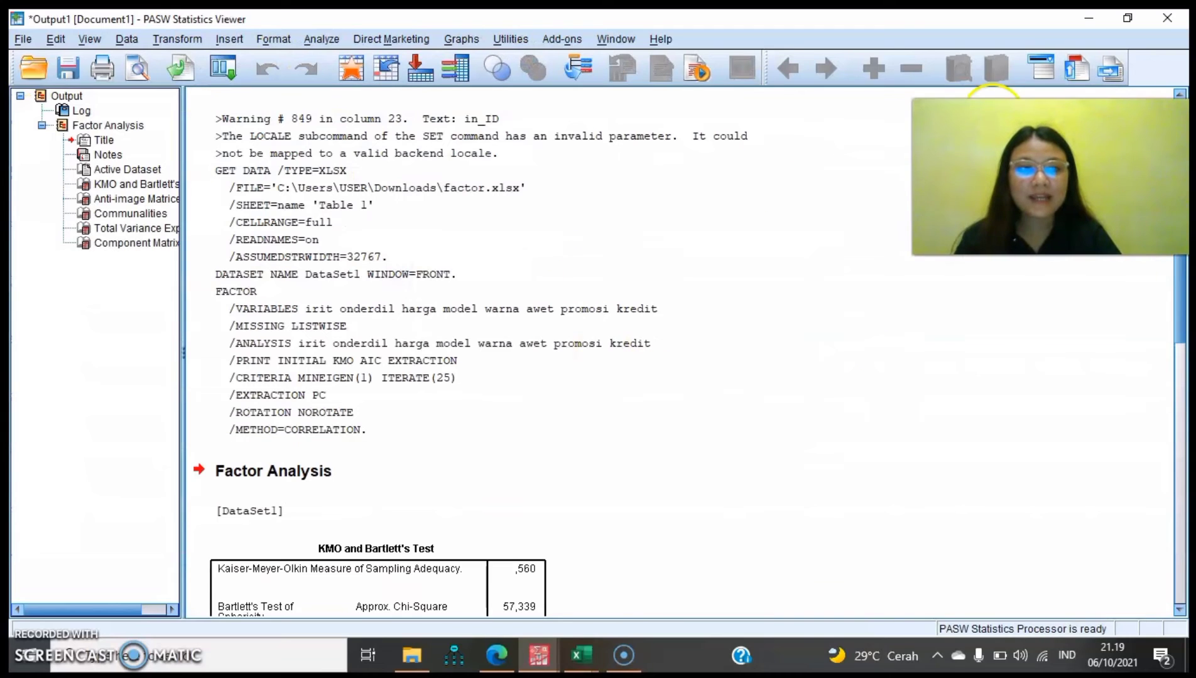
- Look through the factor analysis output, from the syntax log and KMO test to the anti-image matrices, communalities and component matrix
scroll(1179, 333, "down", 1)
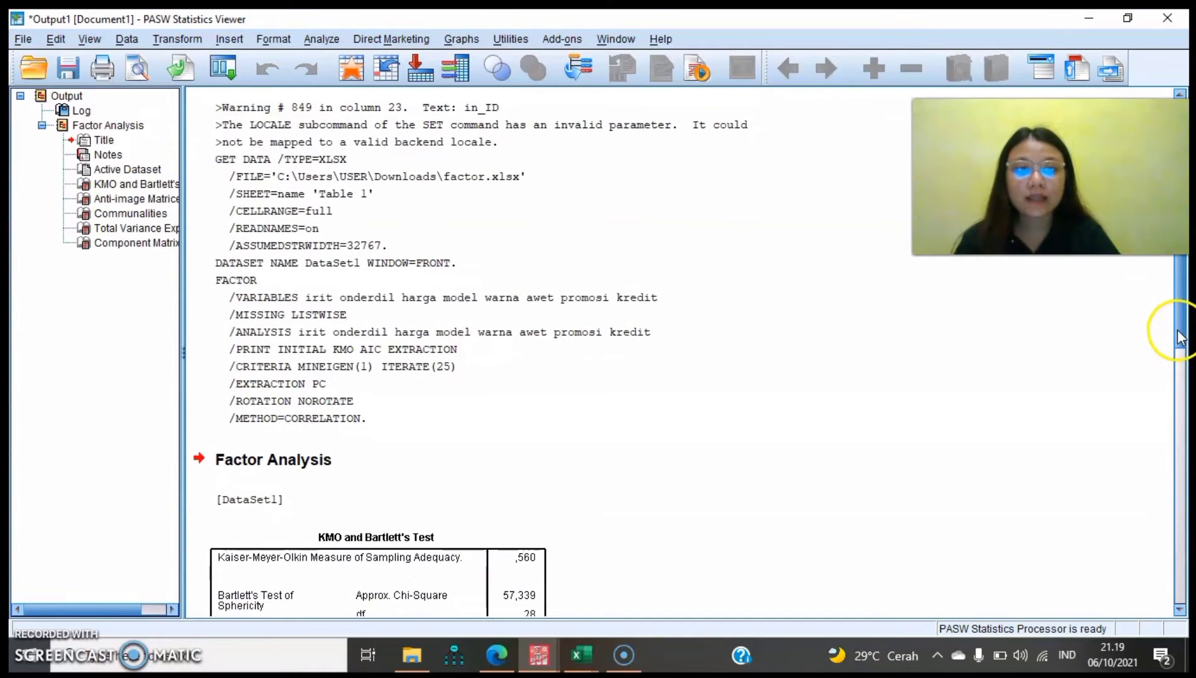
left_click_drag(1178, 337, 1178, 341)
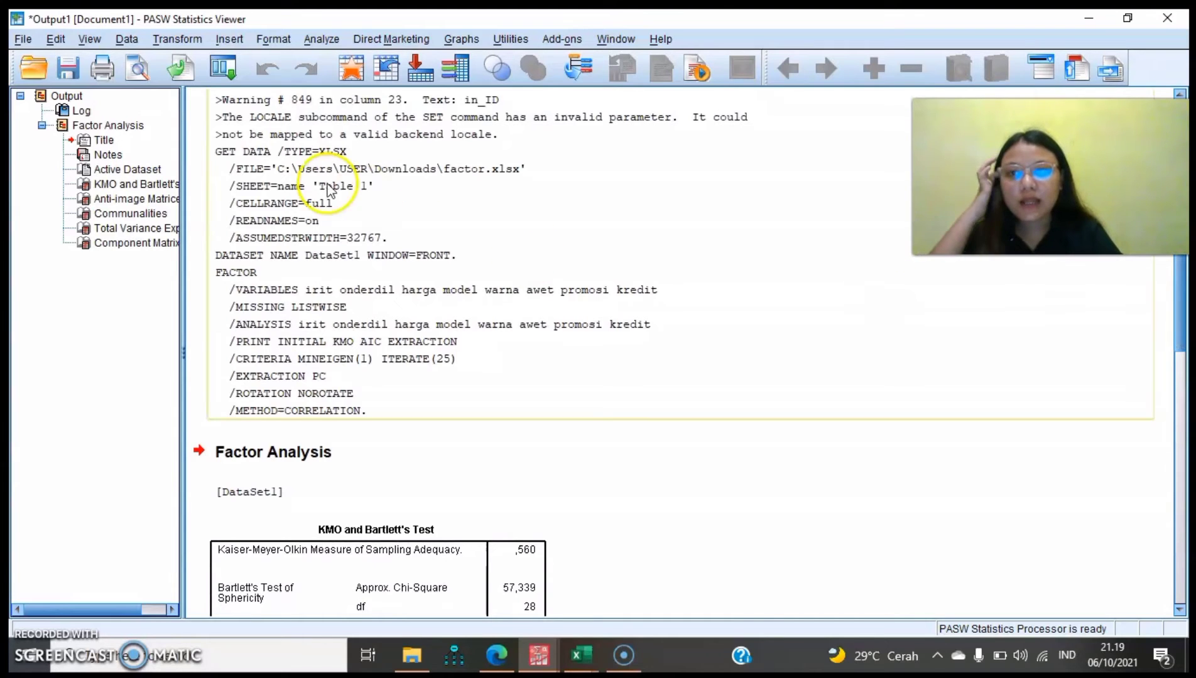
left_click(142, 186)
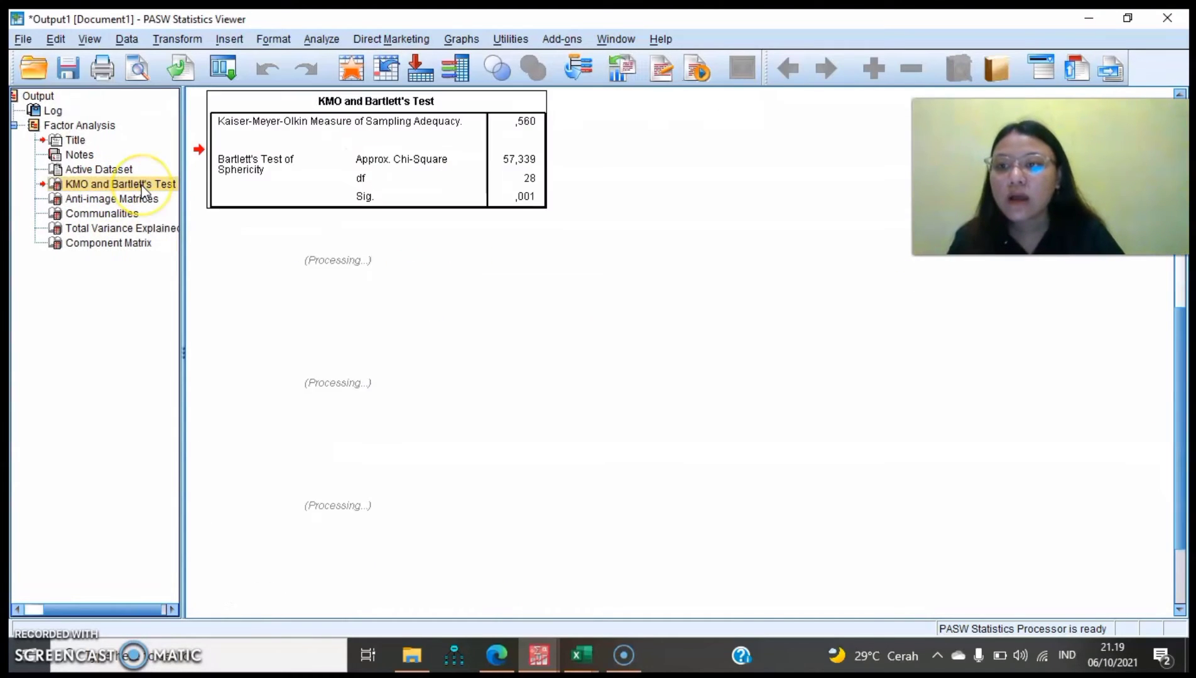
left_click(136, 200)
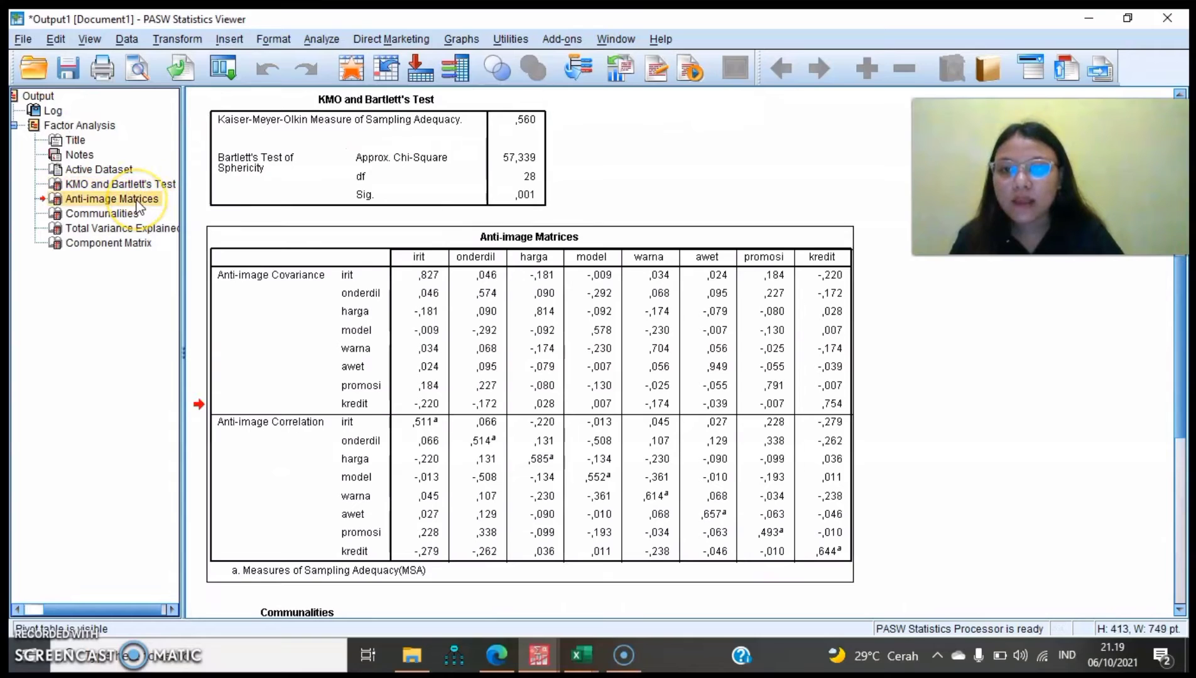
left_click(131, 183)
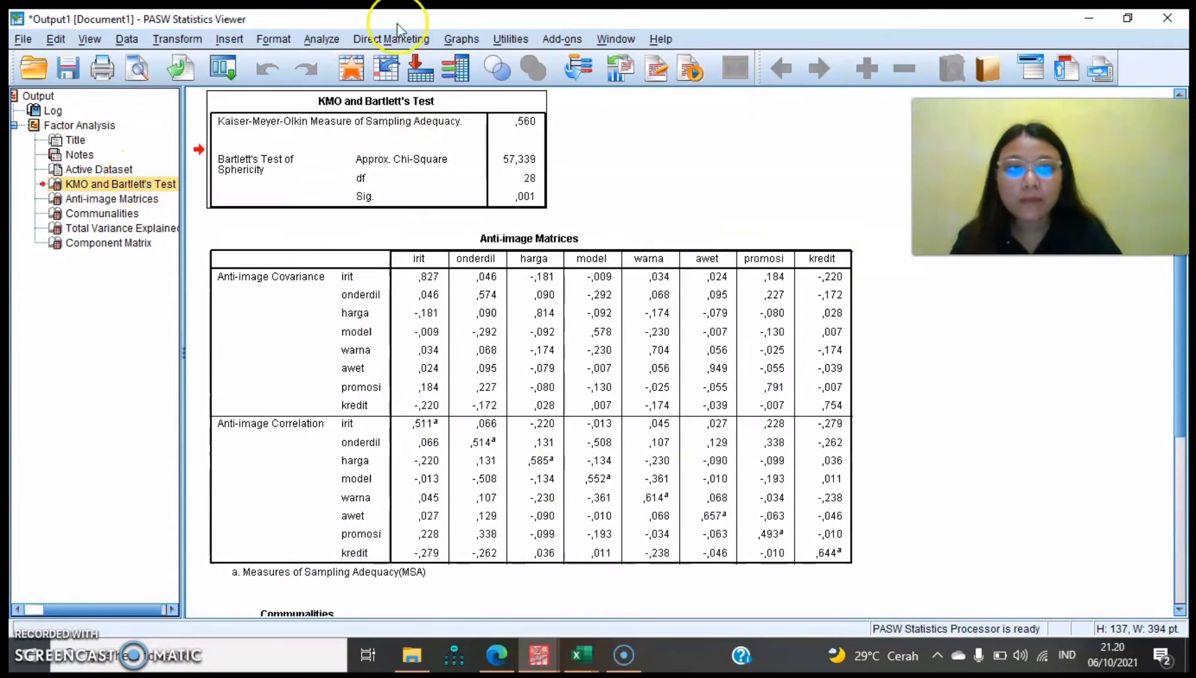
left_click(108, 220)
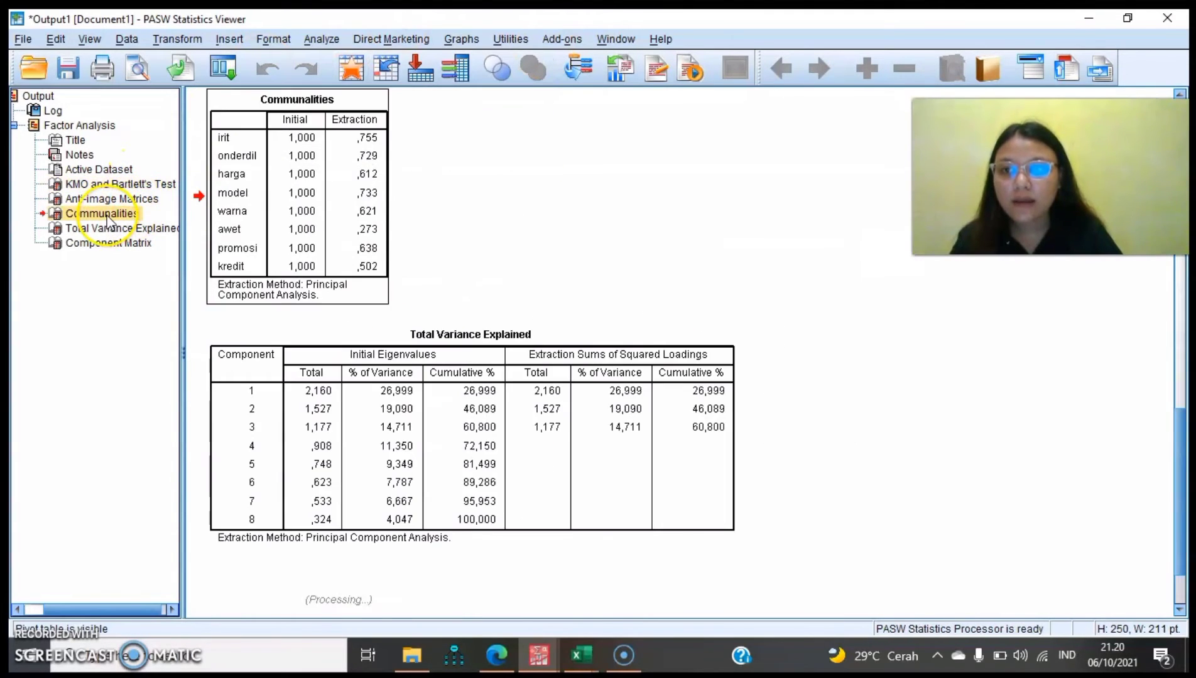
left_click(94, 242)
- Examine the KMO and Bartlett's Test results and each variable's MSA value on the diagonal of the anti-image correlation matrix
left_click(96, 184)
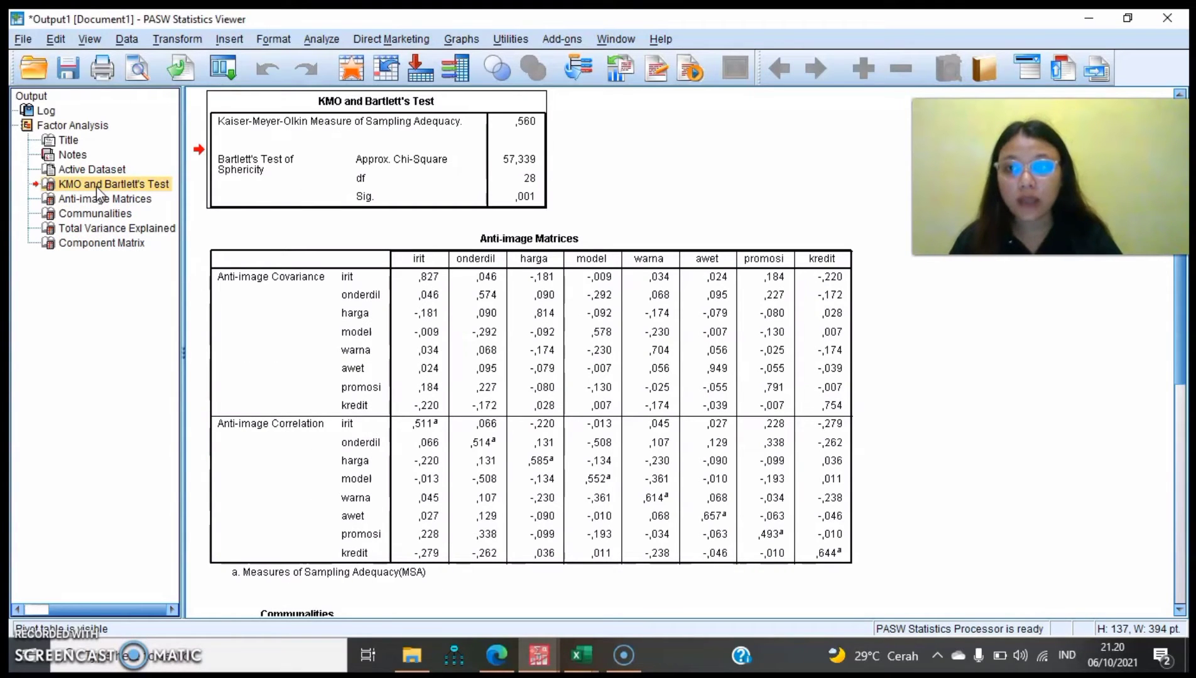
left_click(100, 198)
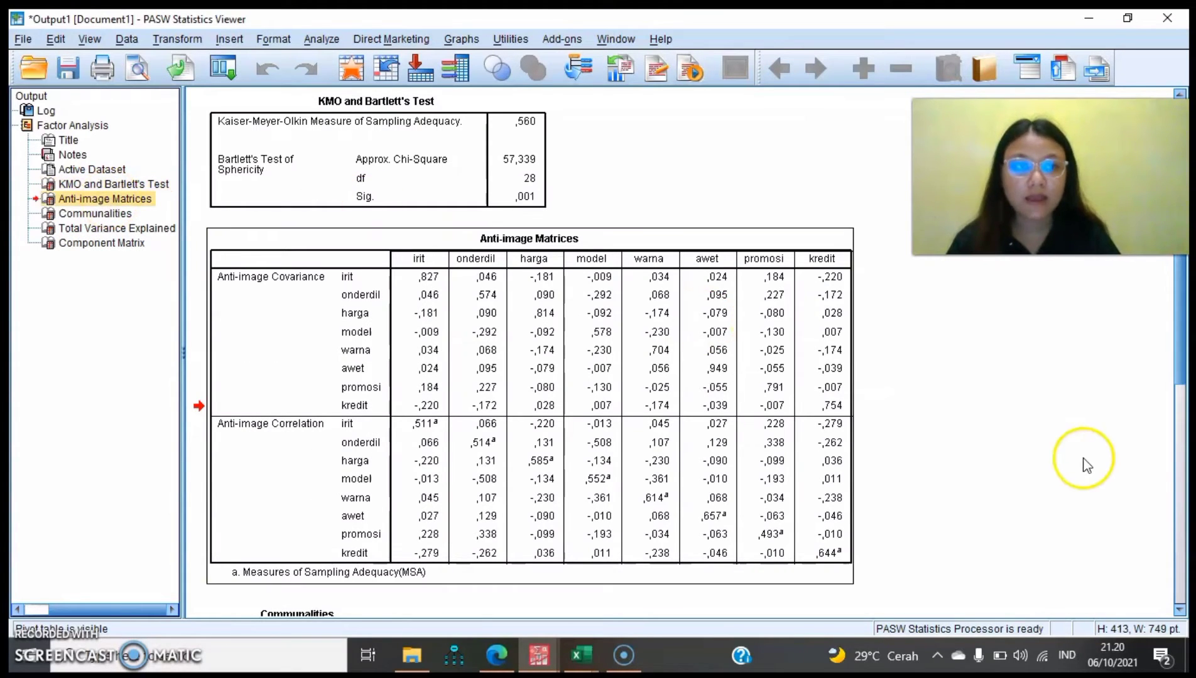
left_click_drag(1178, 318, 1182, 302)
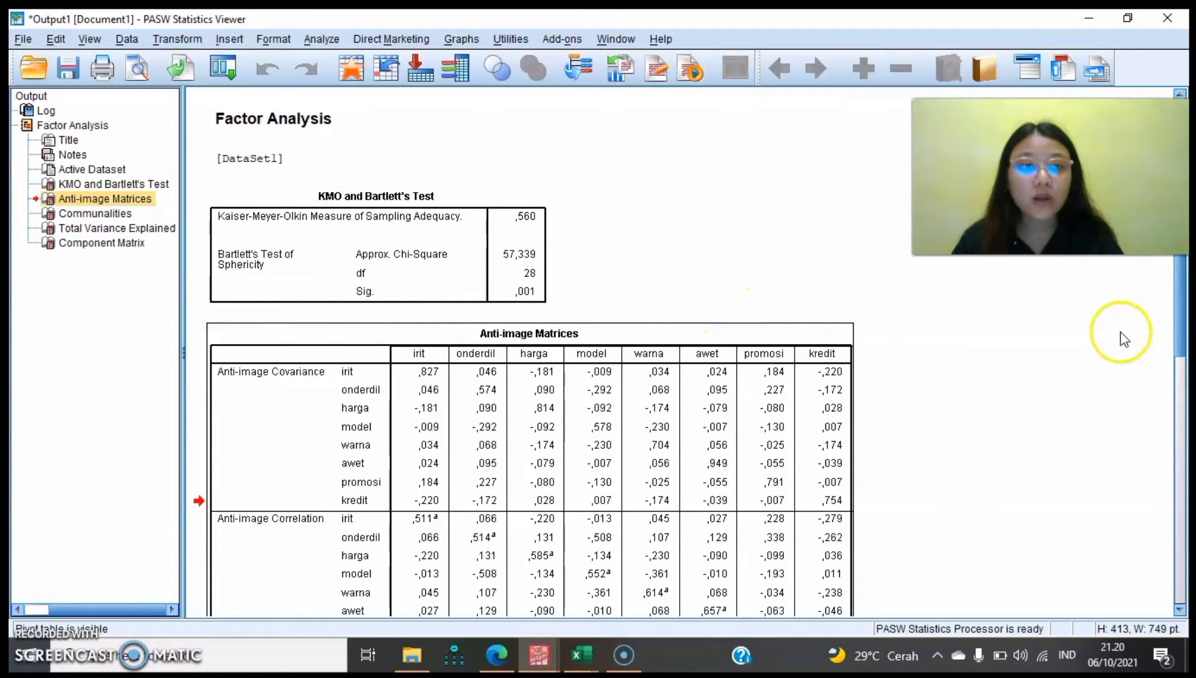
left_click_drag(1181, 336, 1187, 375)
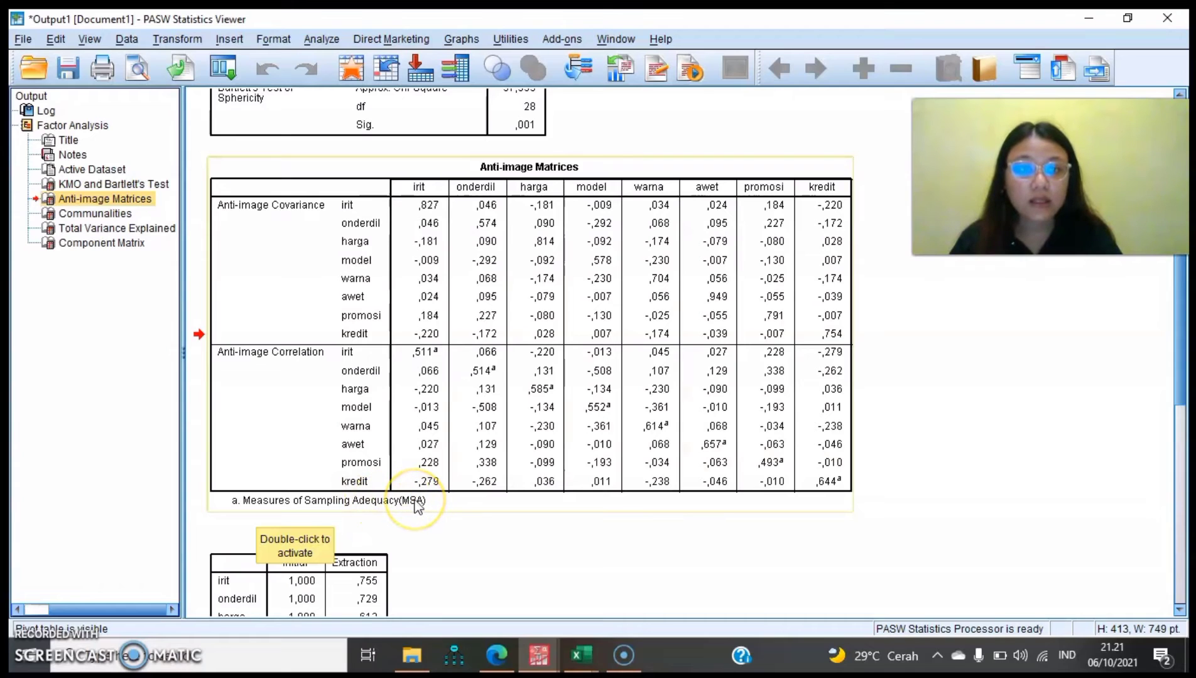
left_click(420, 354)
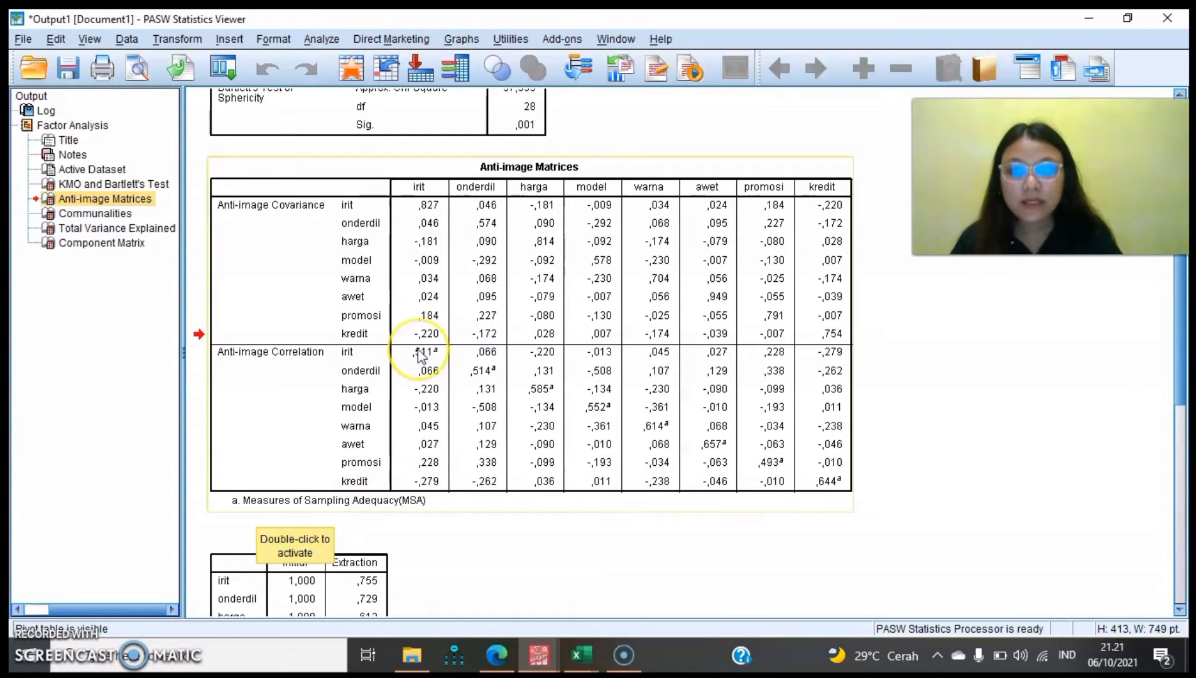
left_click(425, 356)
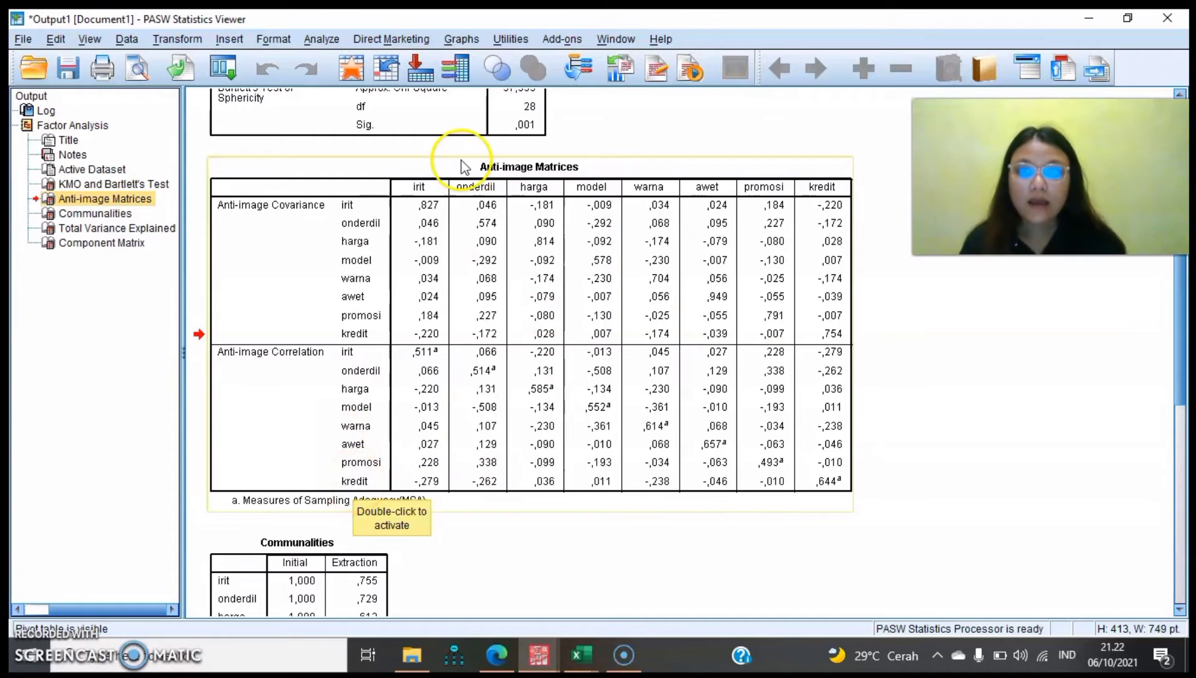
- Remove promosi from the factor analysis variables and run the analysis again with the remaining seven
left_click(322, 39)
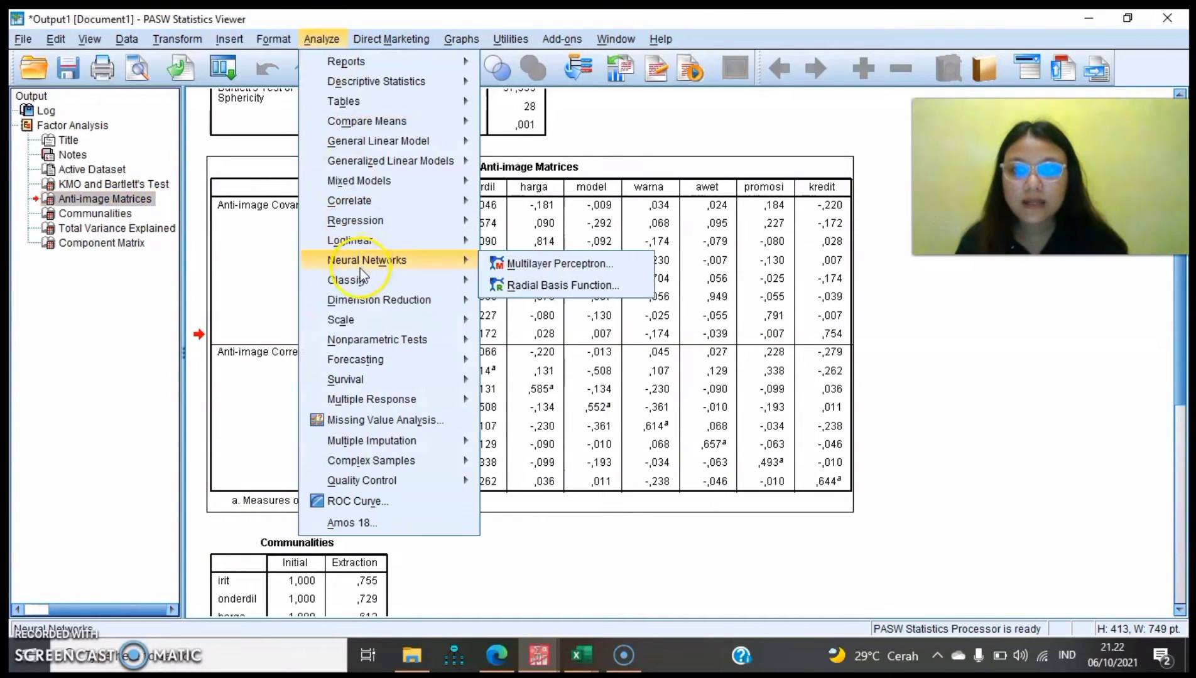
mouse_move(378, 303)
left_click(588, 305)
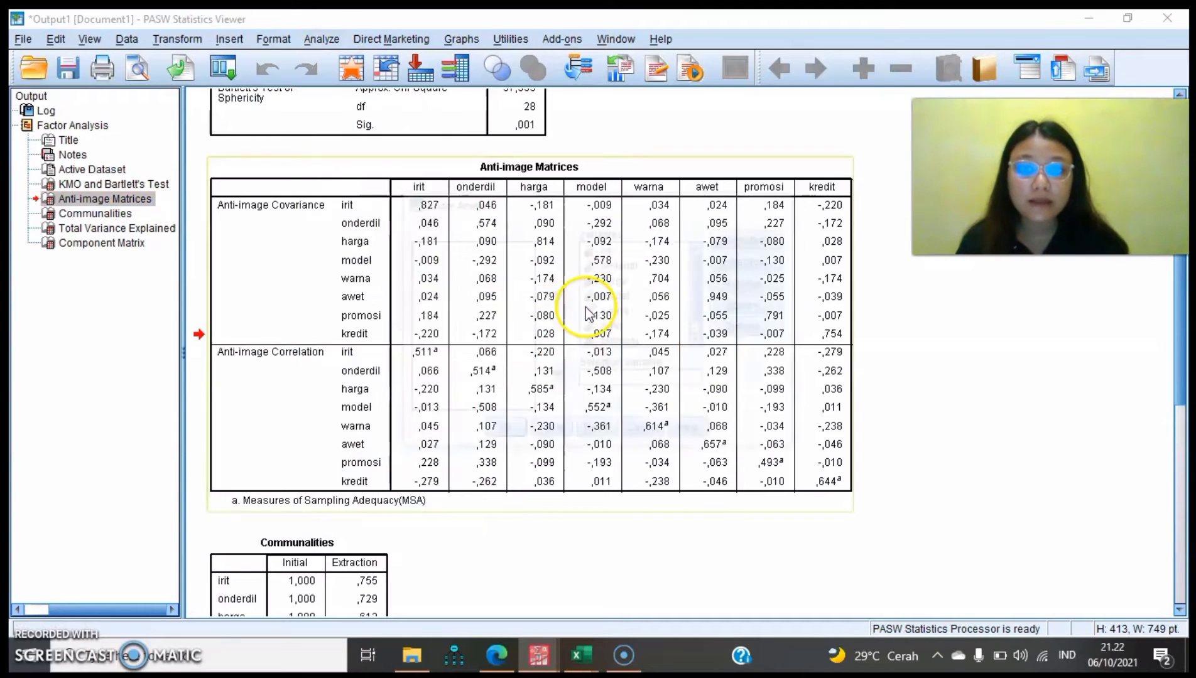
scroll(699, 288, "down", 1)
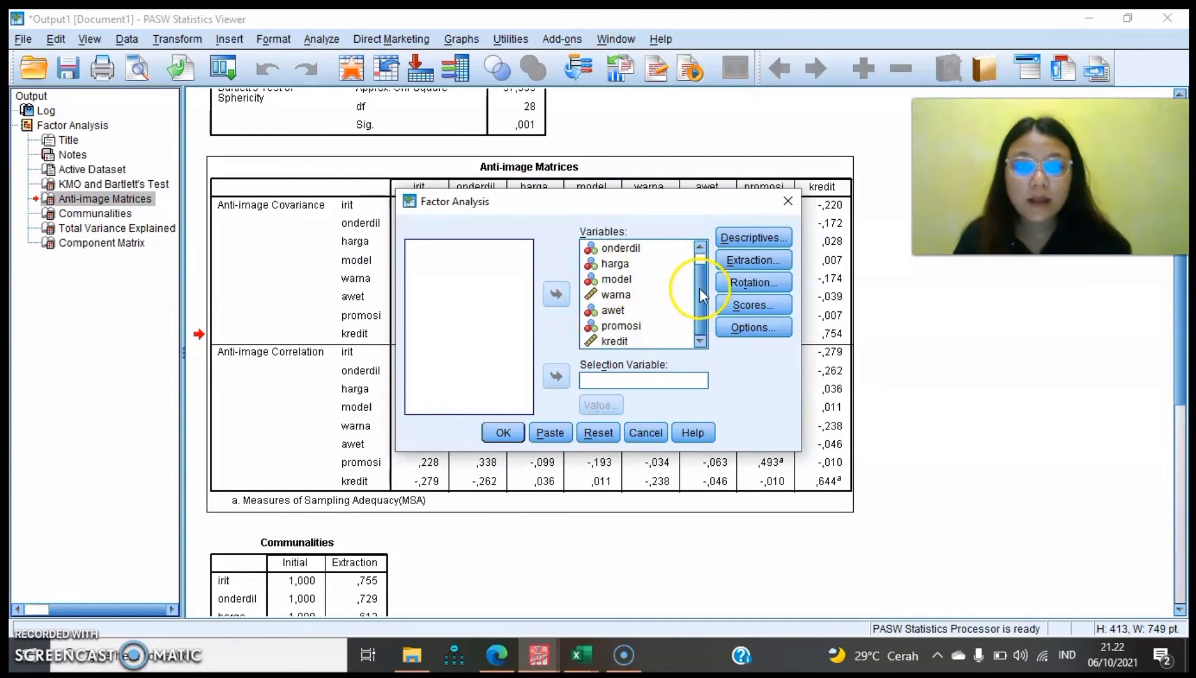
left_click(627, 326)
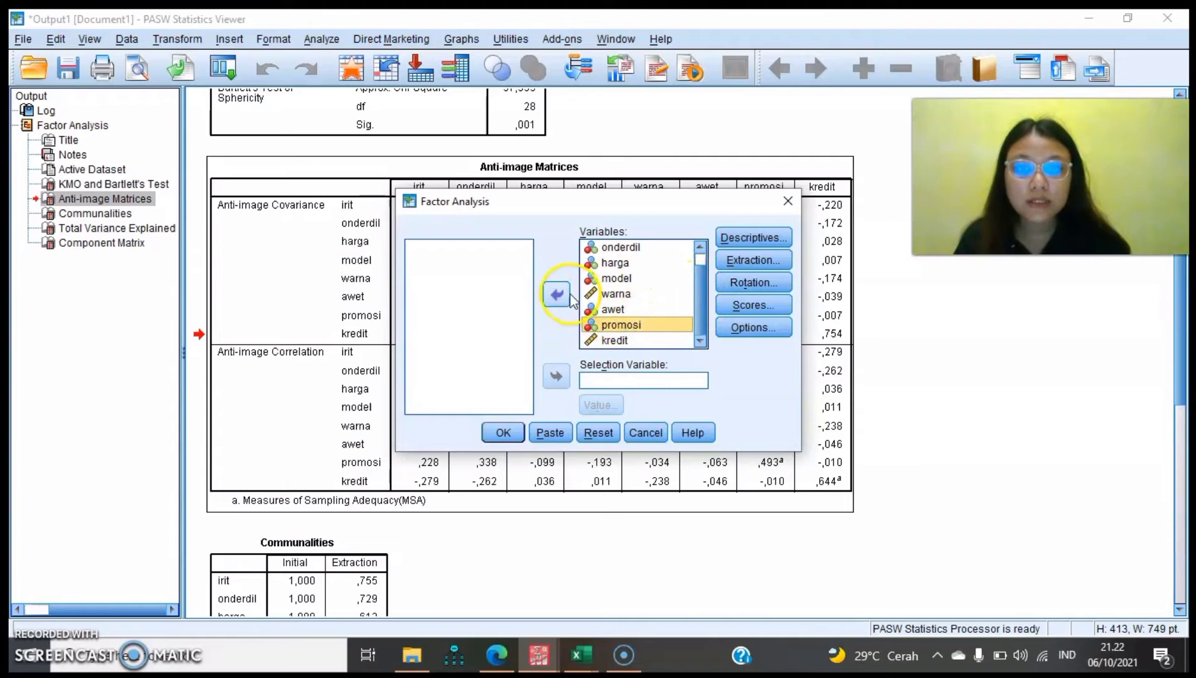
left_click(555, 294)
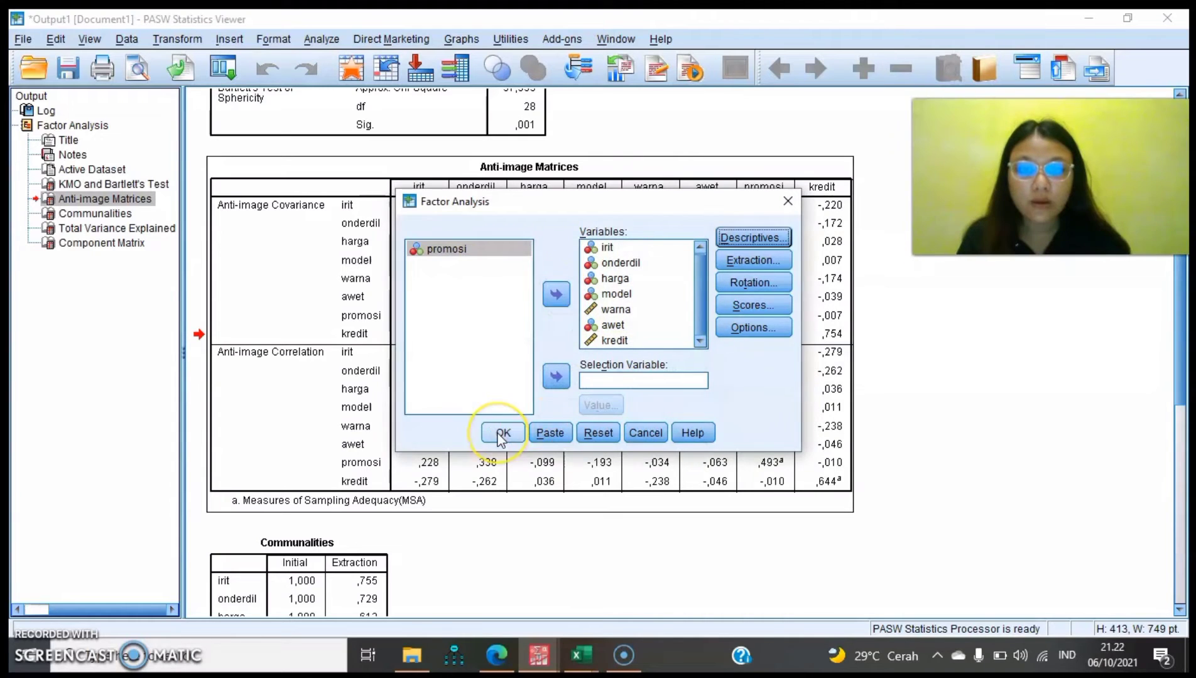
left_click(503, 433)
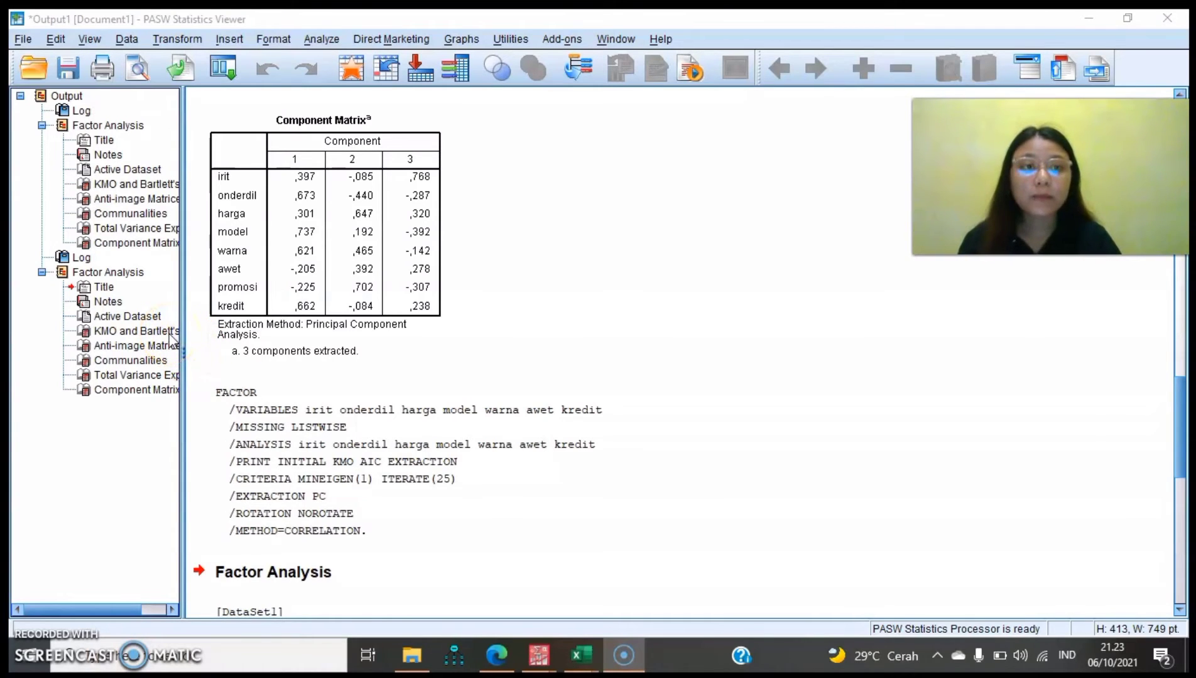
- Examine the KMO and Bartlett's Test and the diagonal MSA values in the anti-image correlation matrix of the seven-variable run
left_click(125, 331)
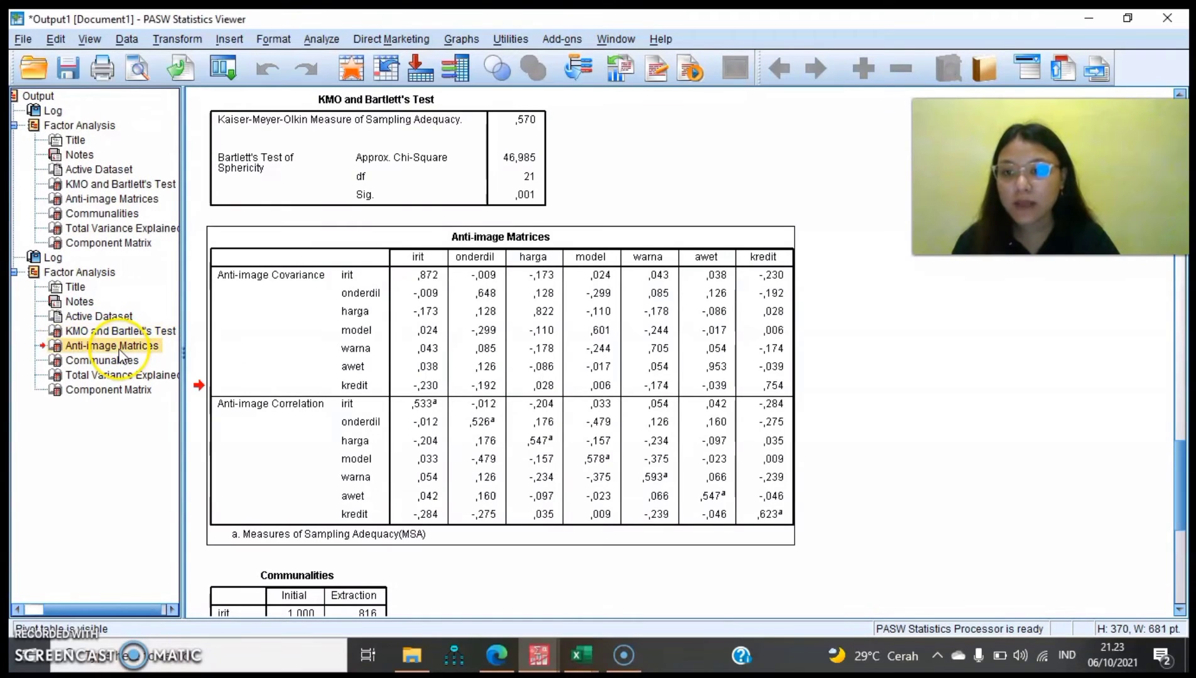
left_click(537, 130)
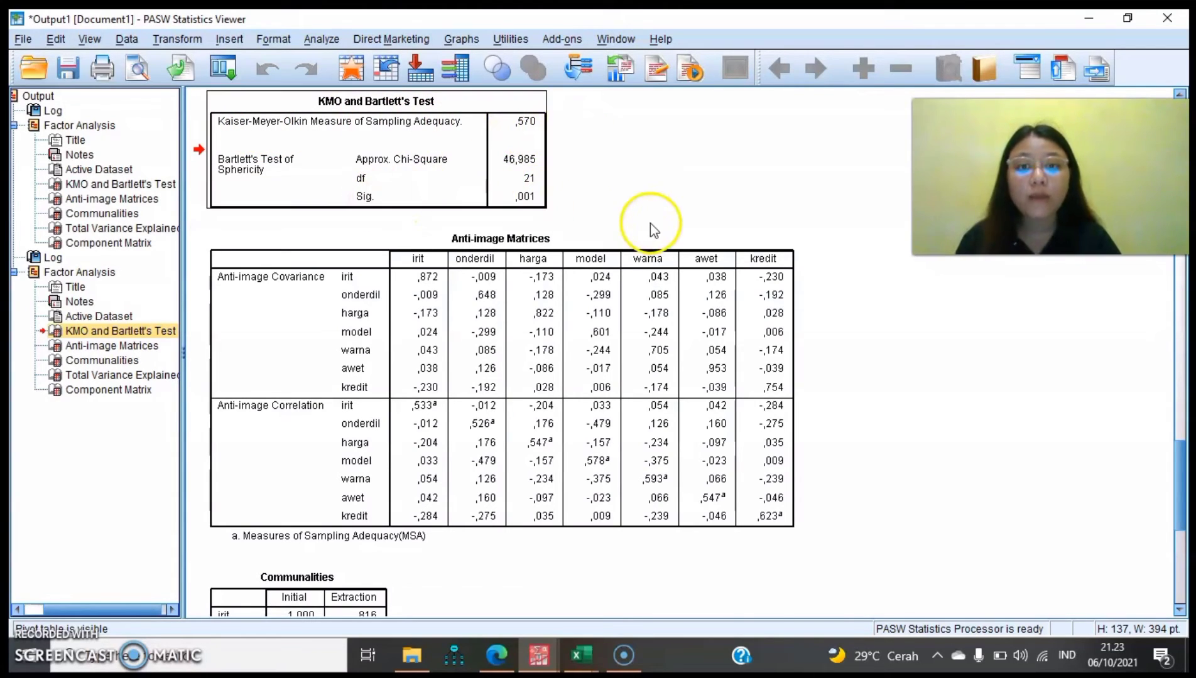
left_click_drag(1179, 488, 1180, 495)
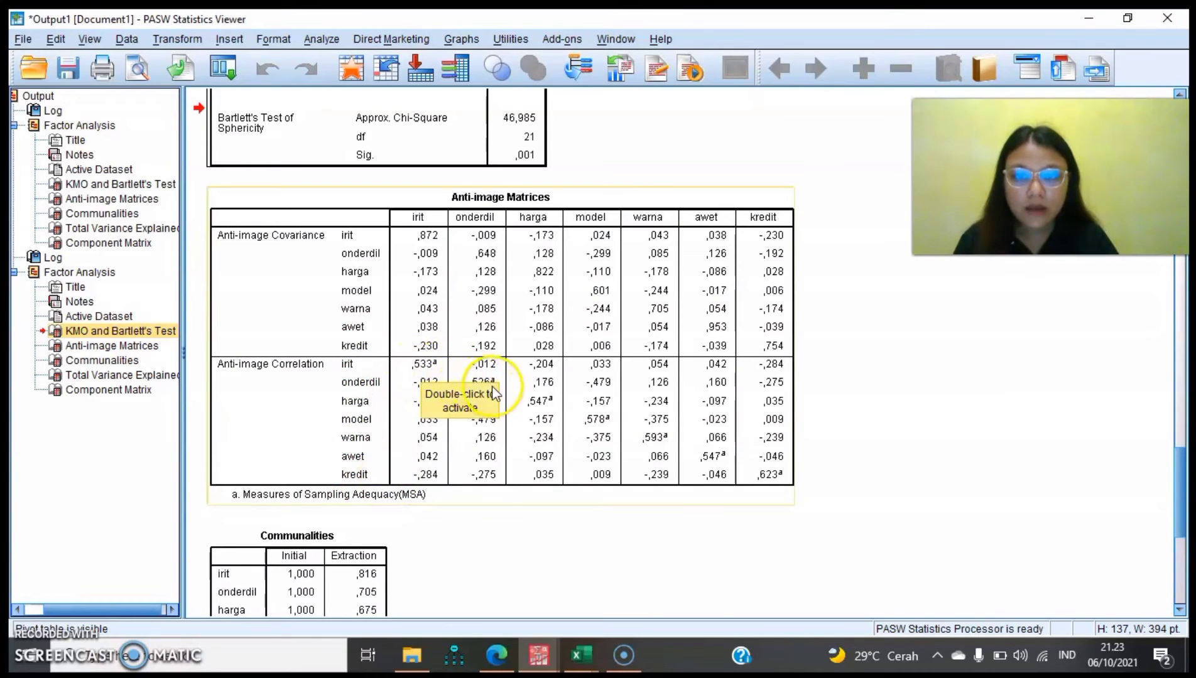
left_click(597, 427)
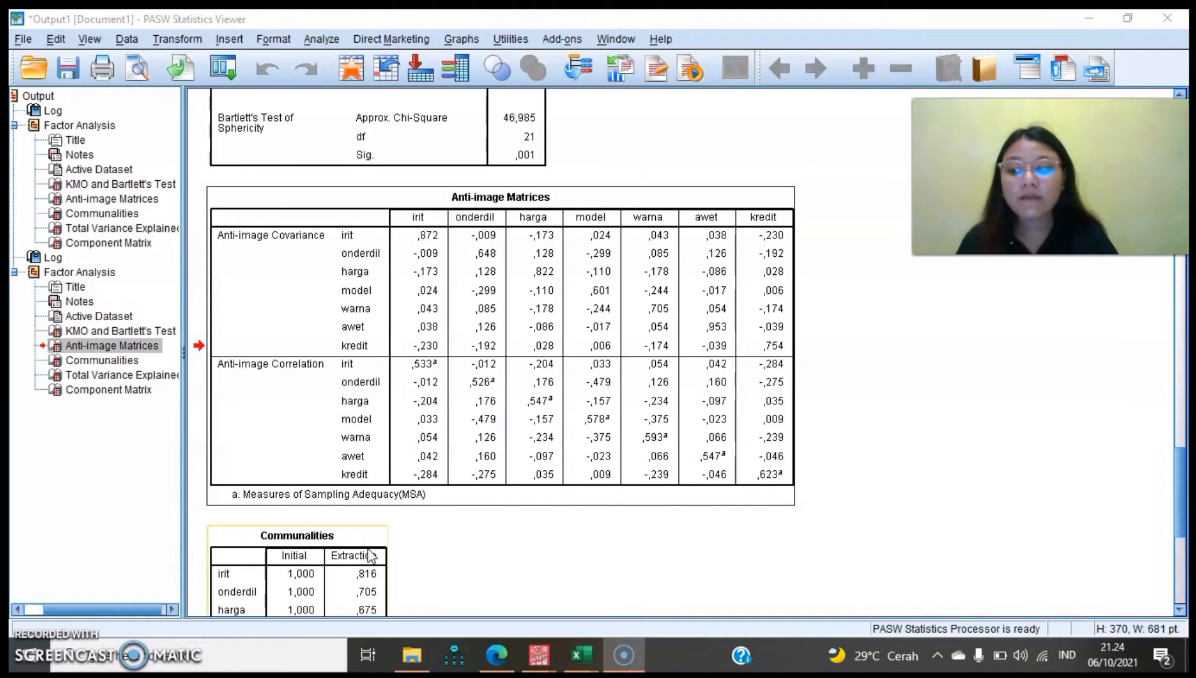
left_click(286, 508)
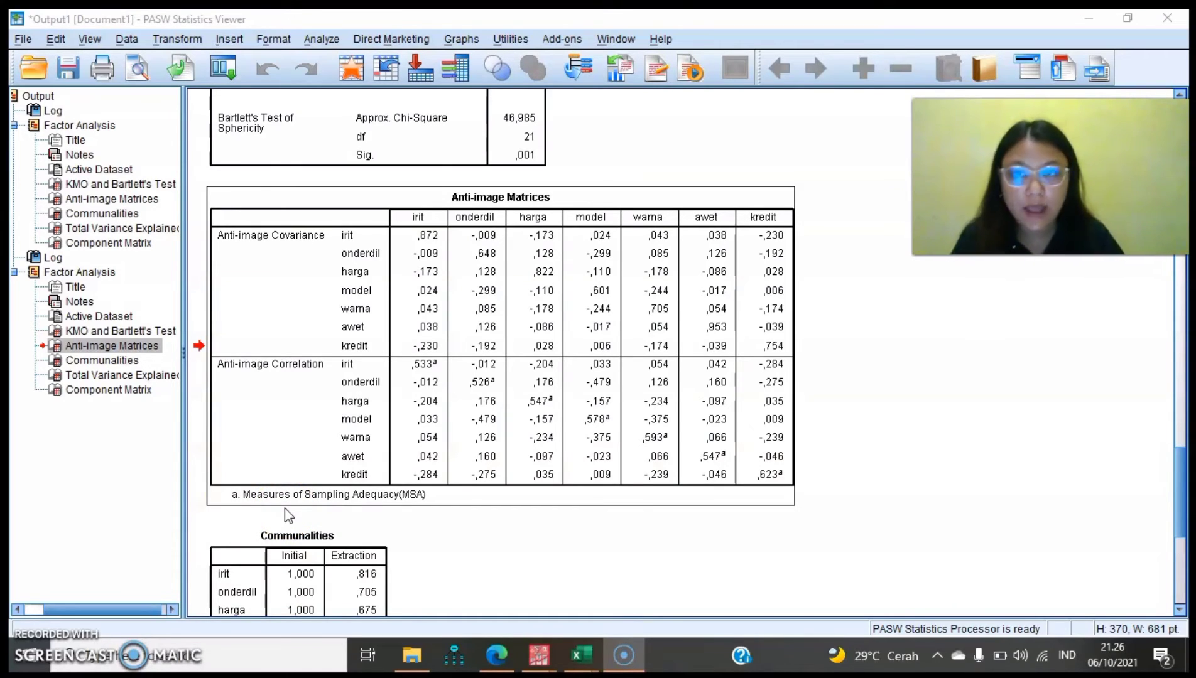
- Reopen the factor analysis setup and add a scree plot to the extraction output
left_click(320, 41)
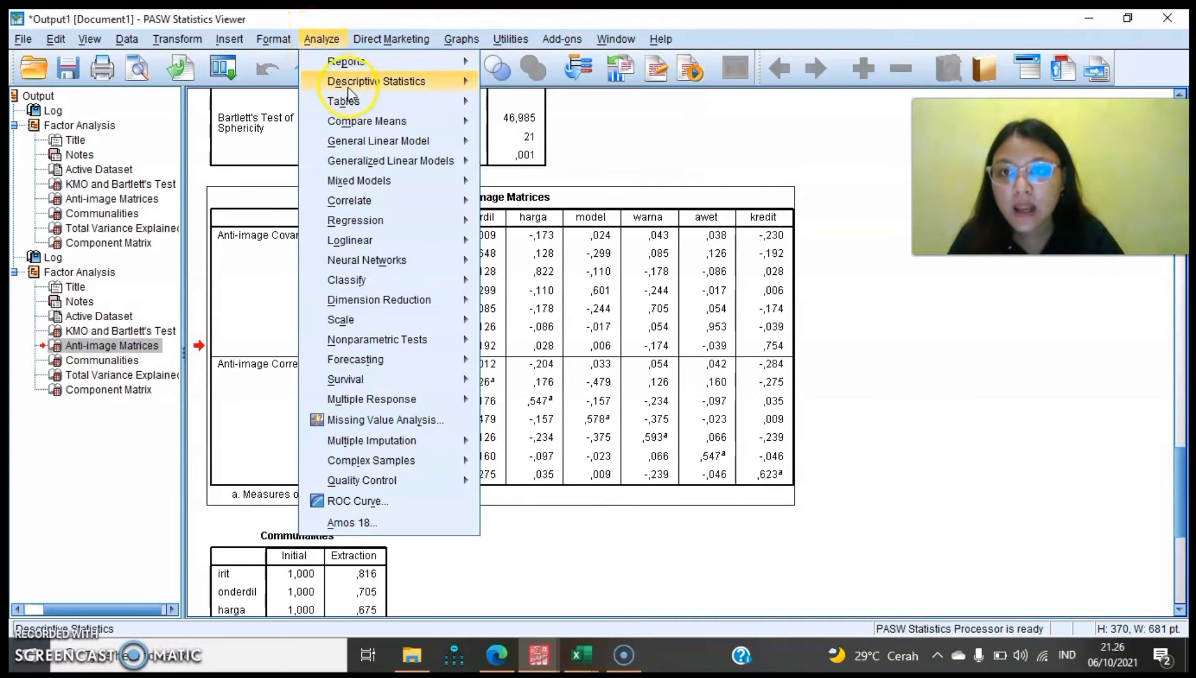
mouse_move(383, 302)
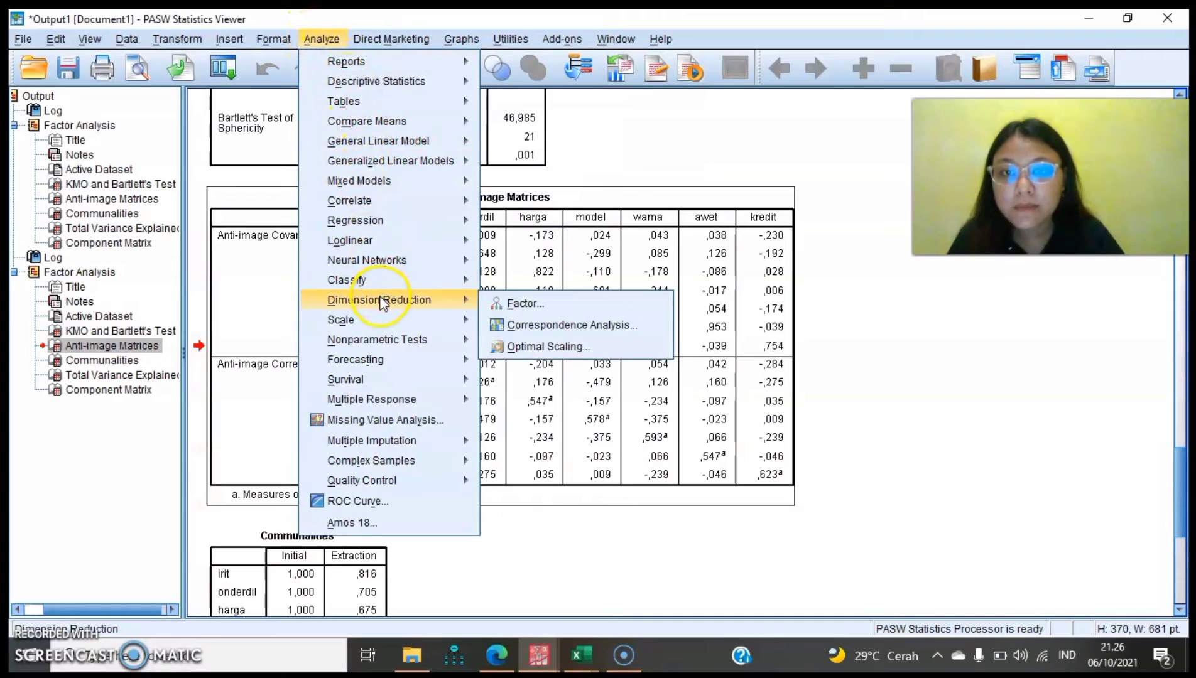
left_click(498, 304)
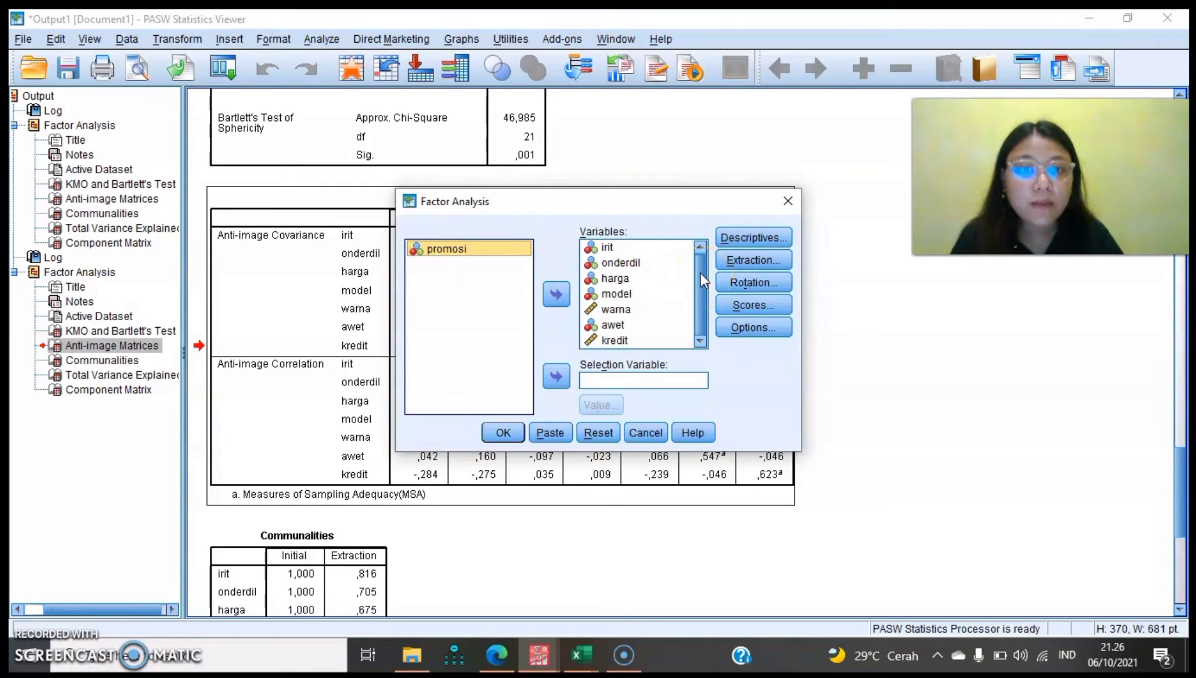
left_click_drag(703, 281, 706, 303)
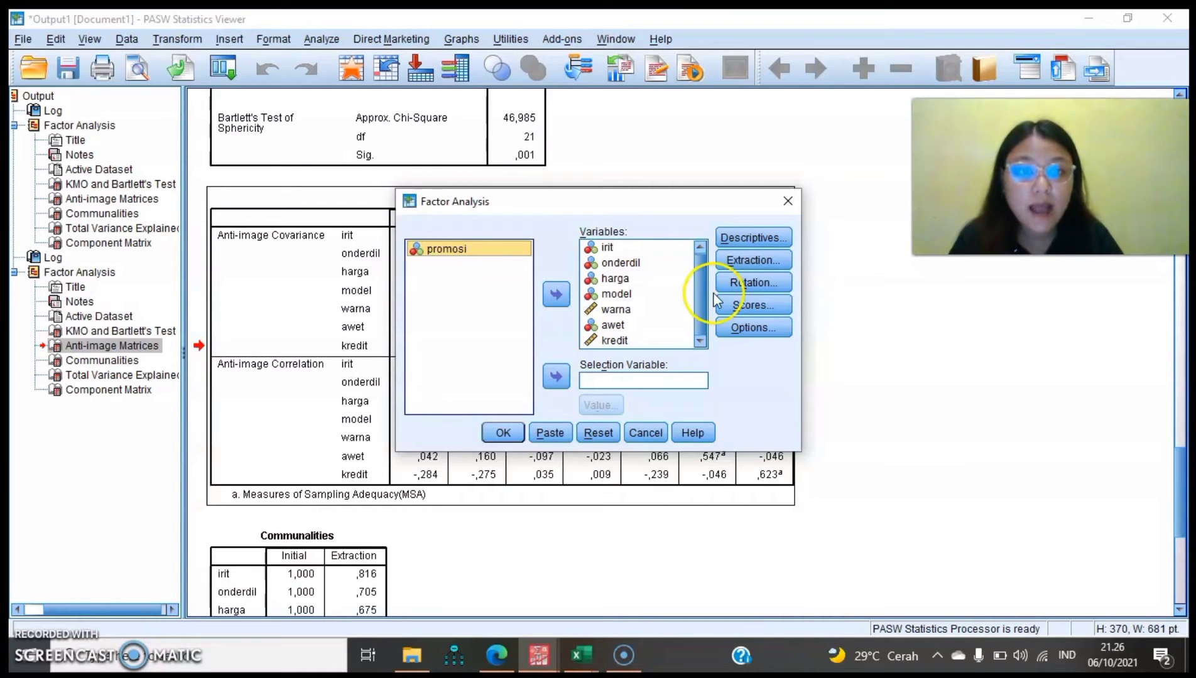
left_click(734, 261)
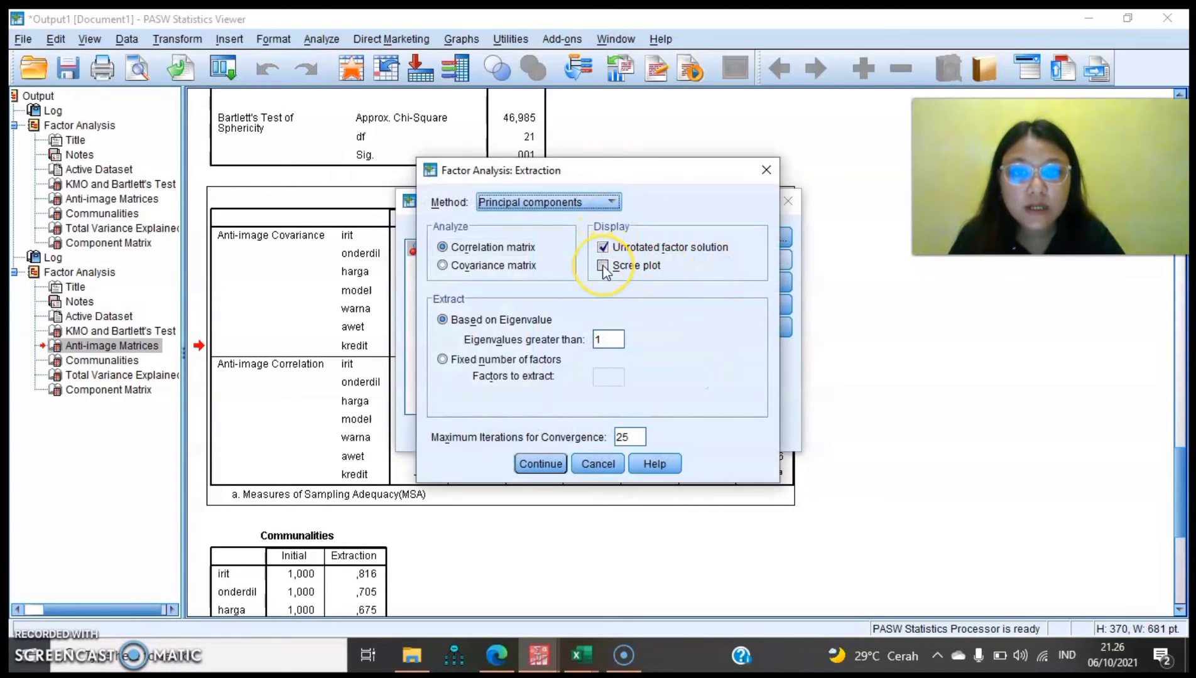
left_click(603, 266)
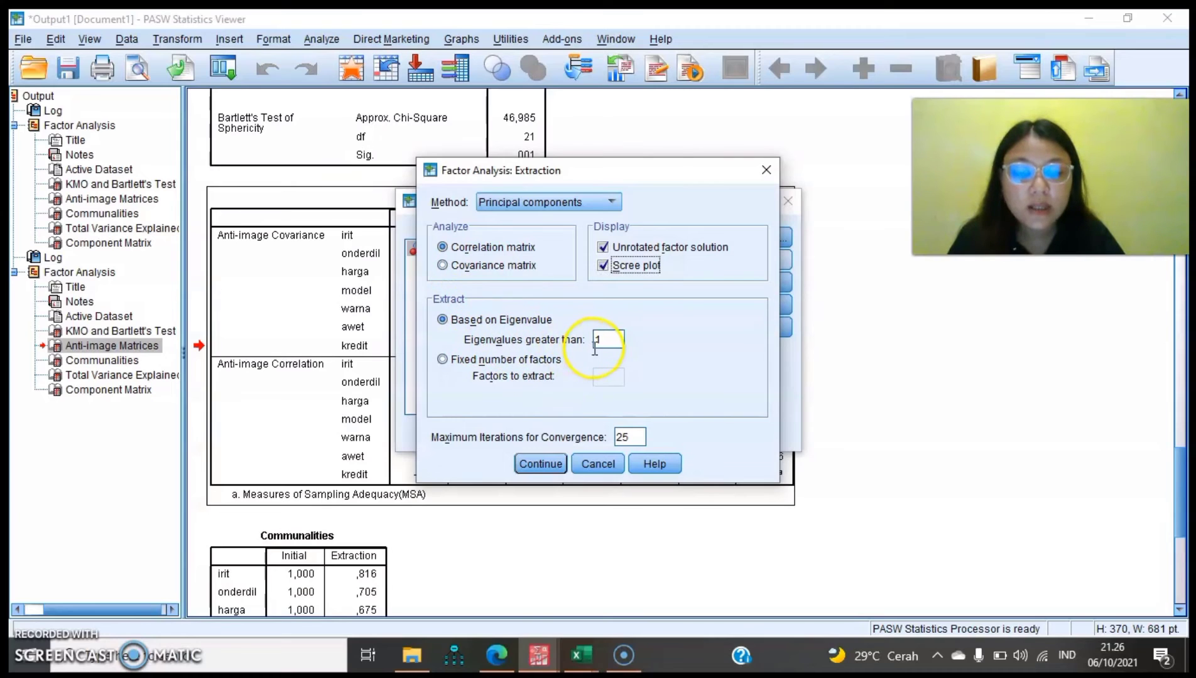
left_click(551, 469)
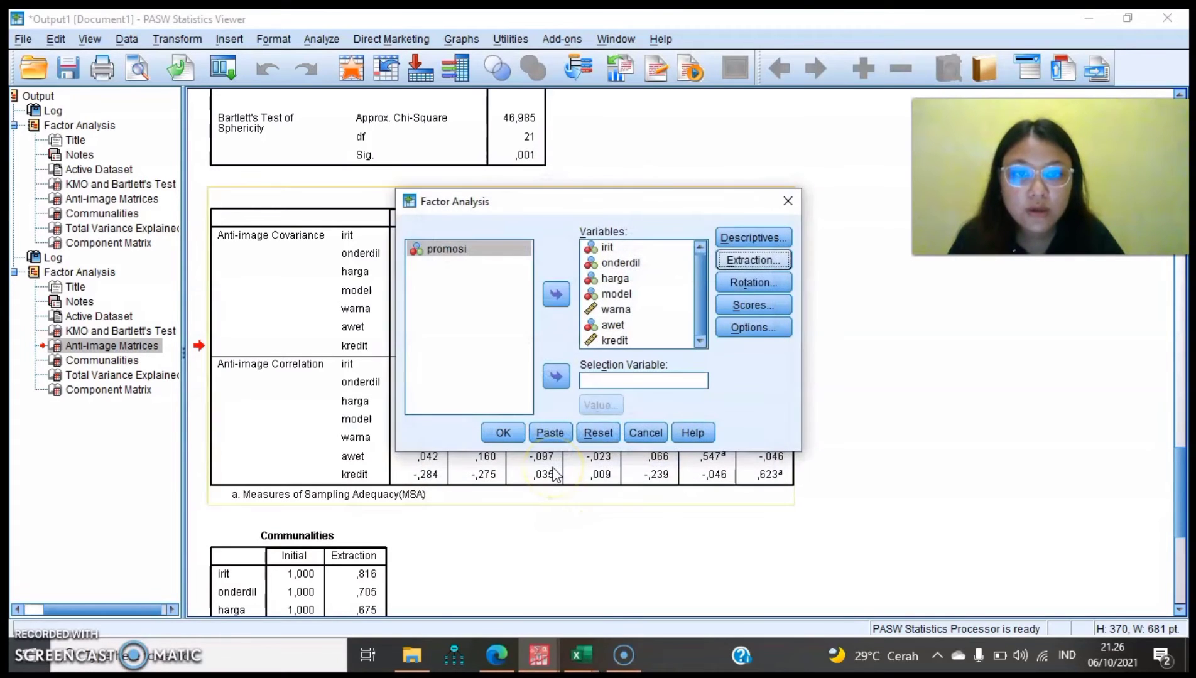
- Set the factor rotation method to Varimax and include loading plots with the rotated solution
left_click(745, 284)
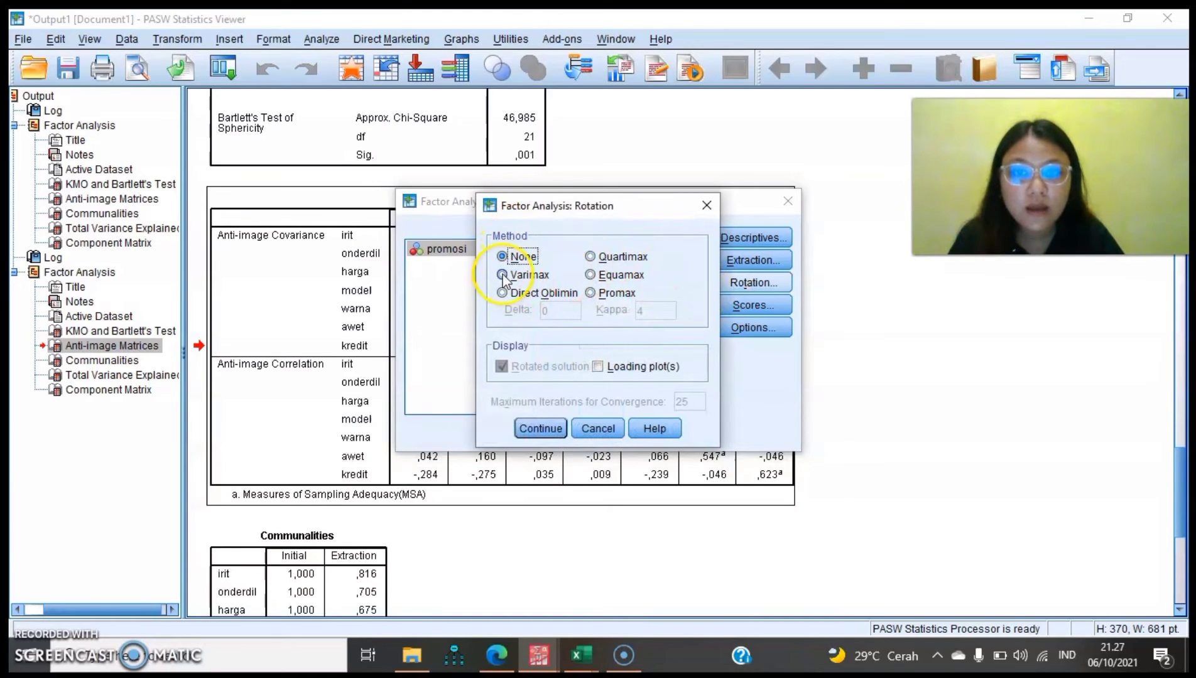
left_click(503, 275)
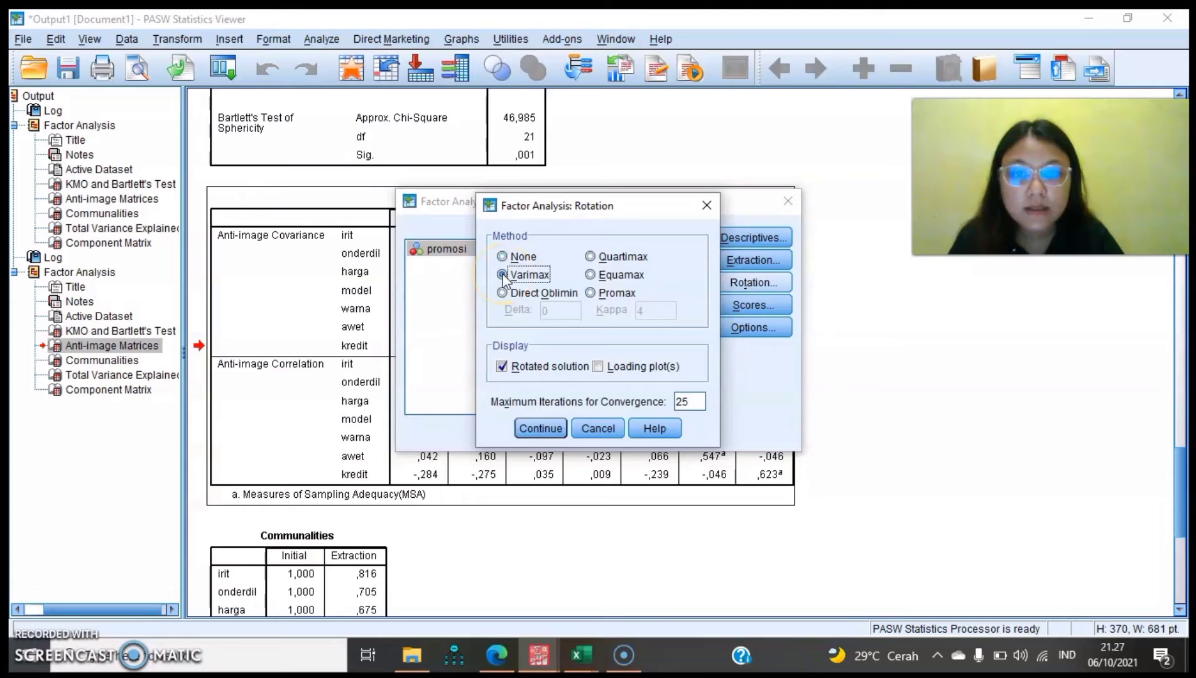
left_click(598, 368)
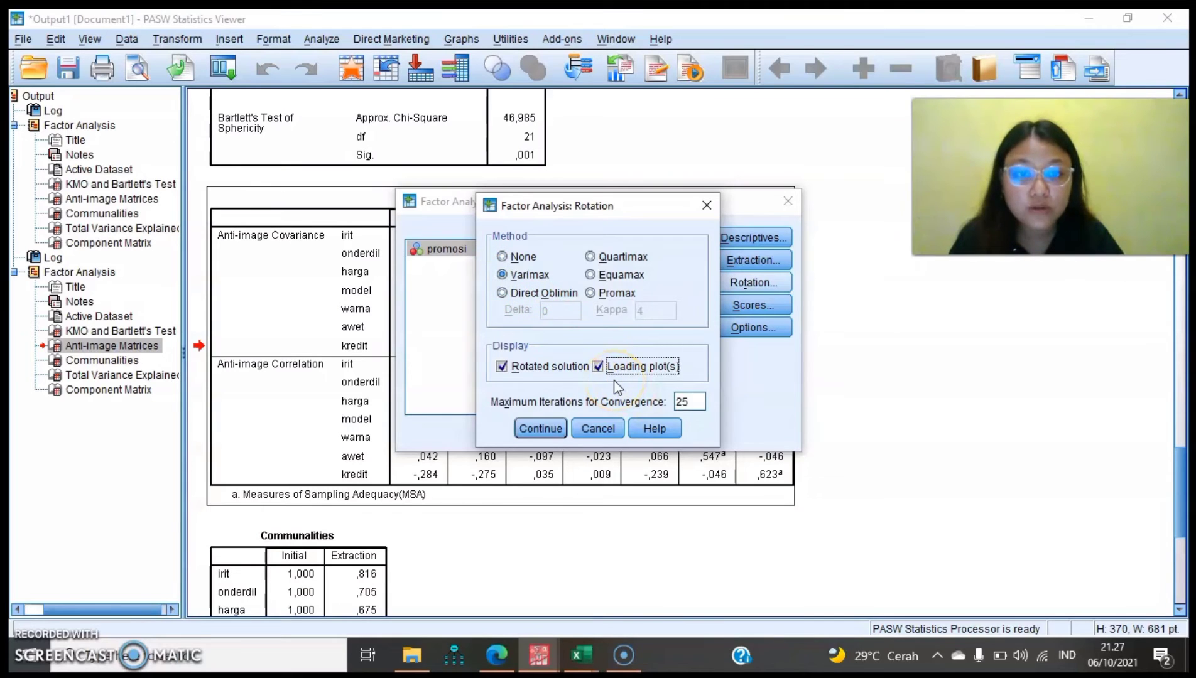
left_click(560, 434)
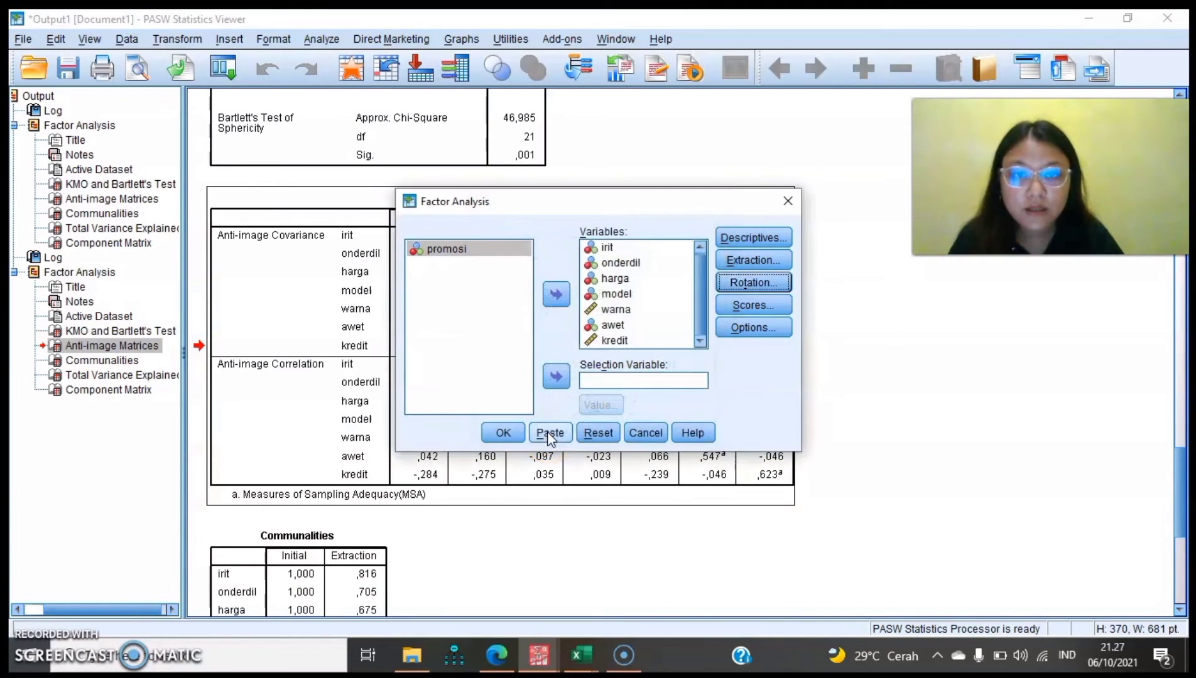
- Save the factor scores as variables using the Regression method and run the factor analysis
left_click(735, 308)
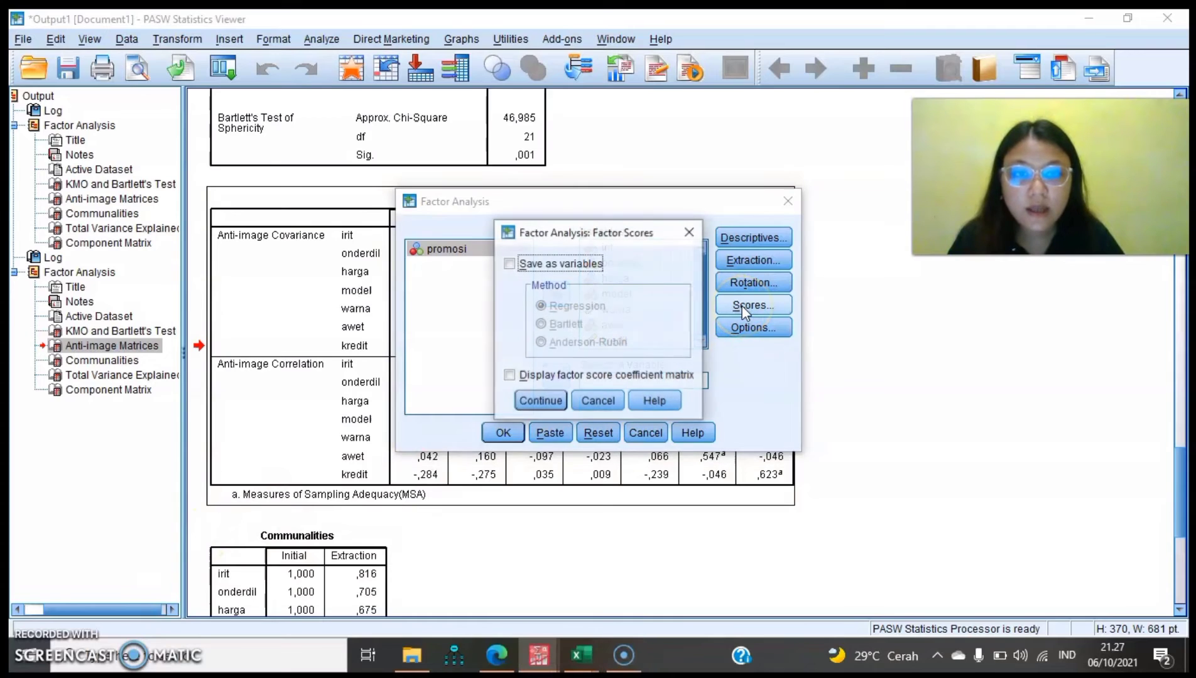
left_click(509, 264)
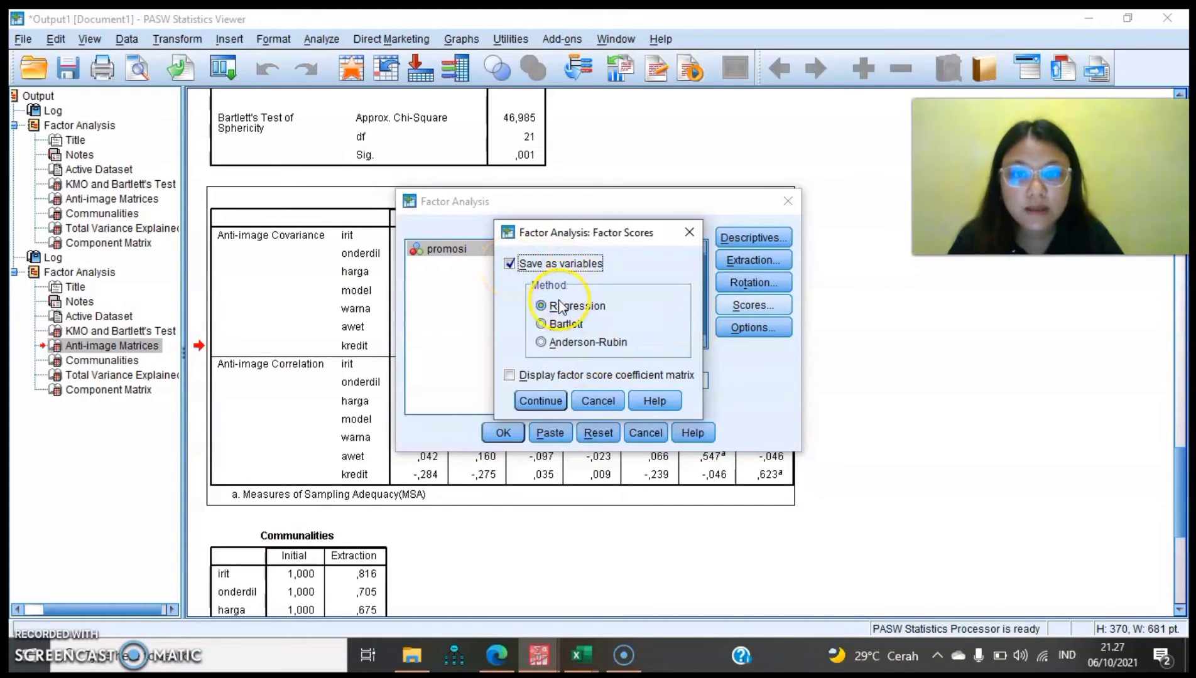
left_click(539, 402)
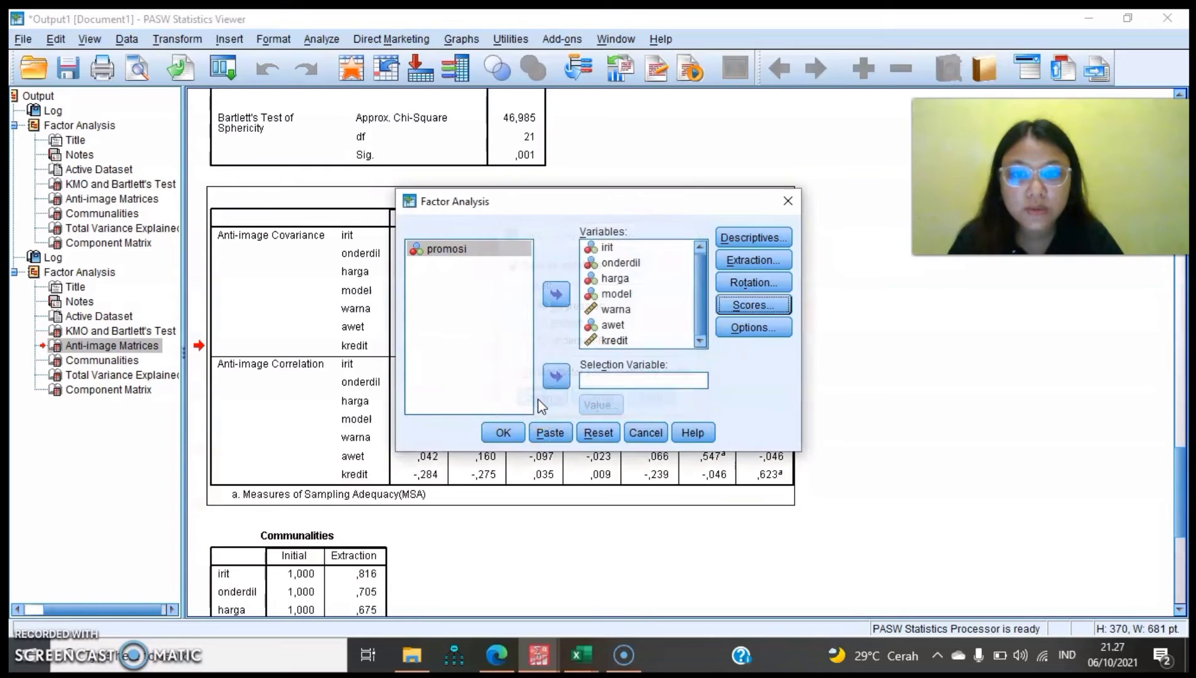
left_click(506, 433)
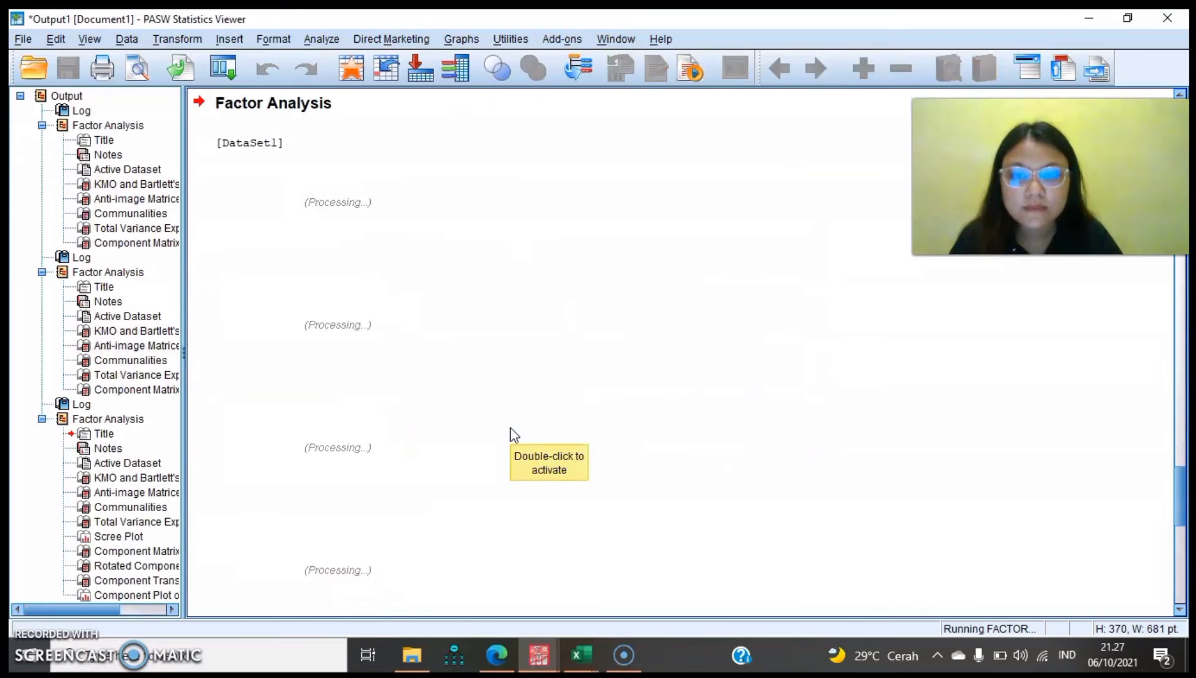
- Examine the new output's Total Variance Explained eigenvalues and the scree plot to judge how many components to keep
left_click(611, 207)
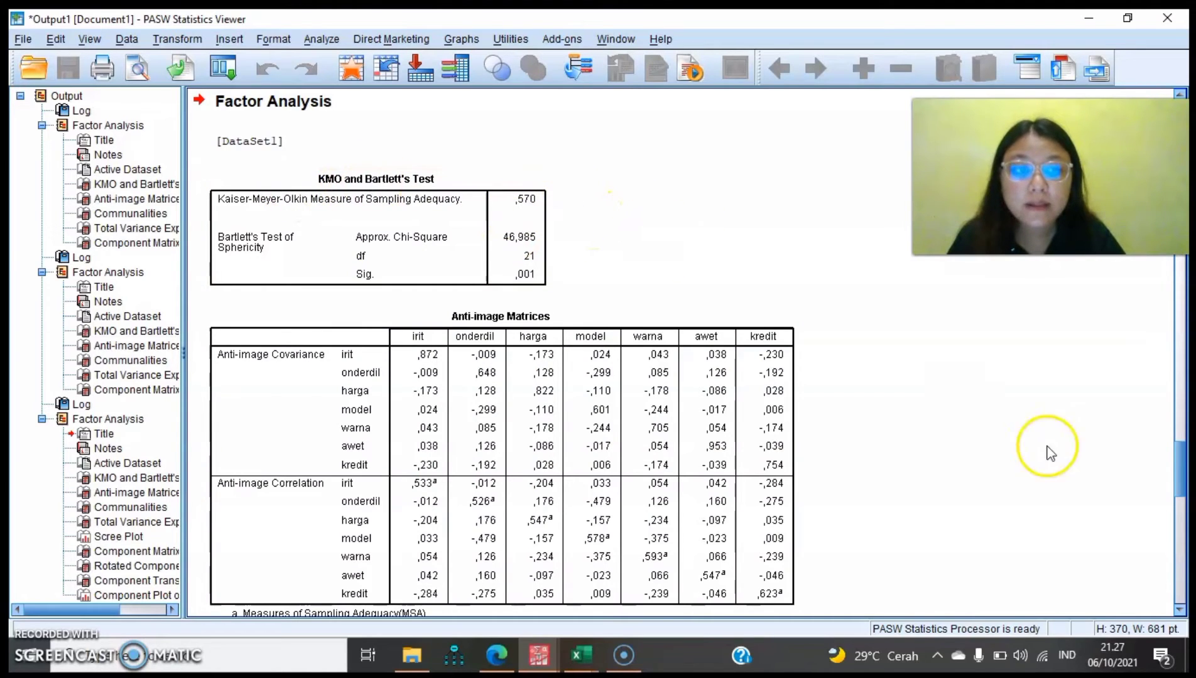
left_click_drag(1183, 457, 1177, 489)
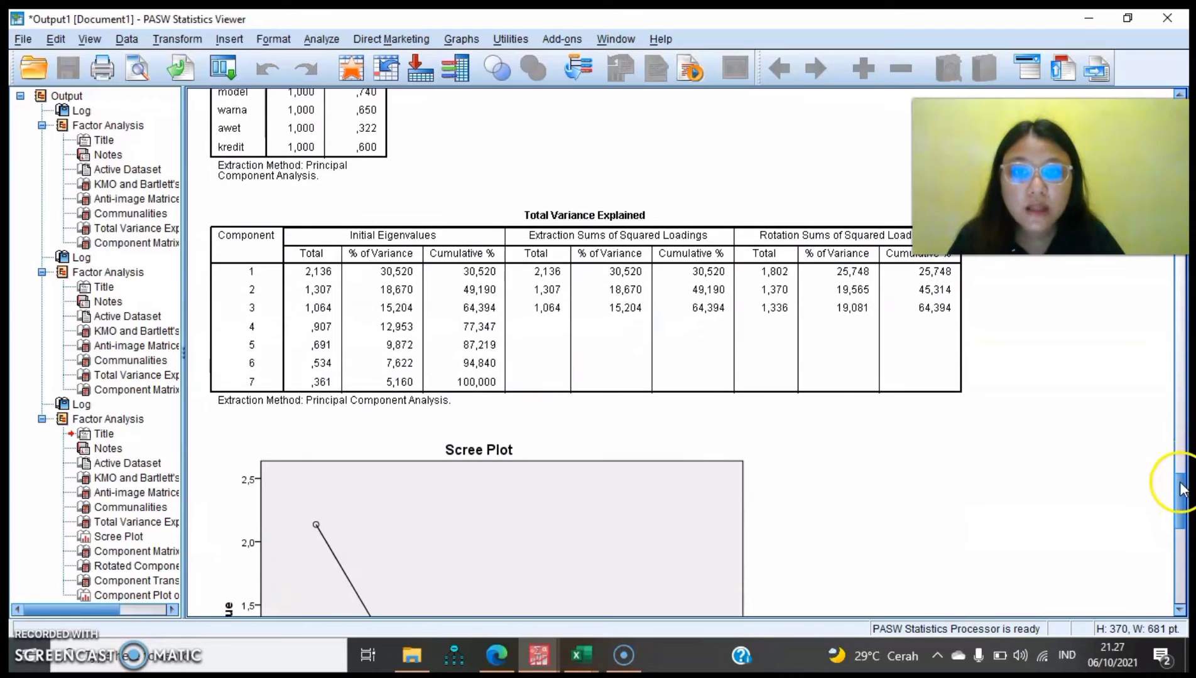
left_click(584, 223)
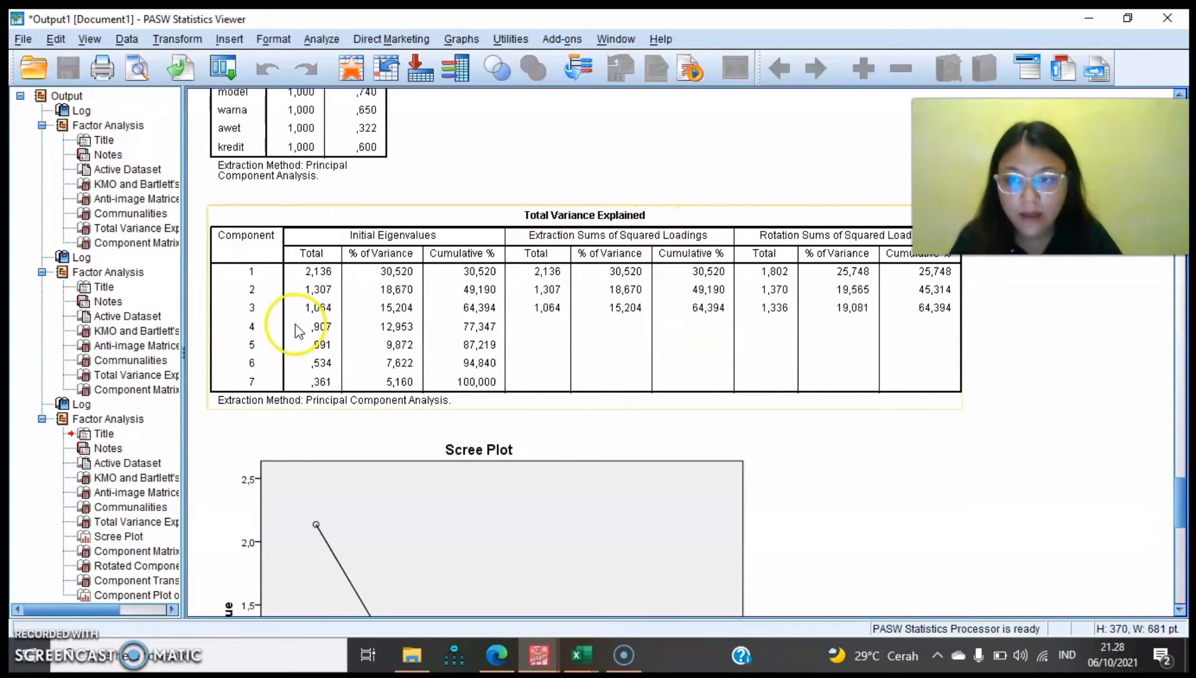
left_click(347, 474)
left_click(452, 298)
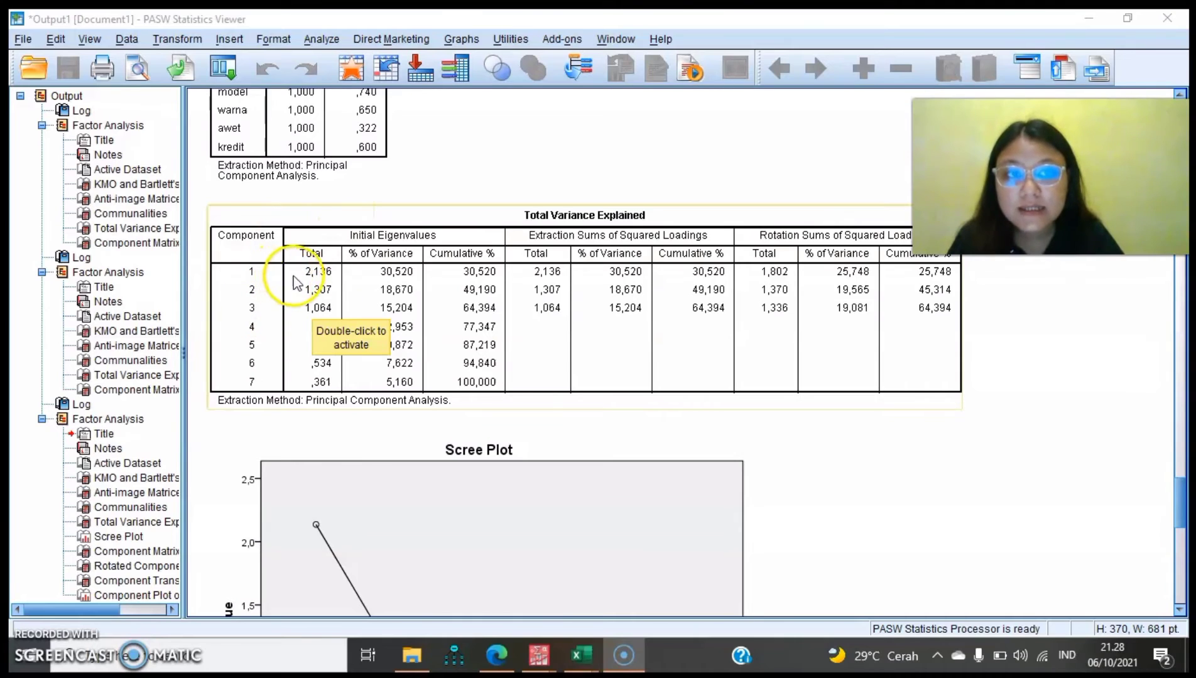
left_click(1183, 500)
left_click_drag(1183, 500, 1183, 529)
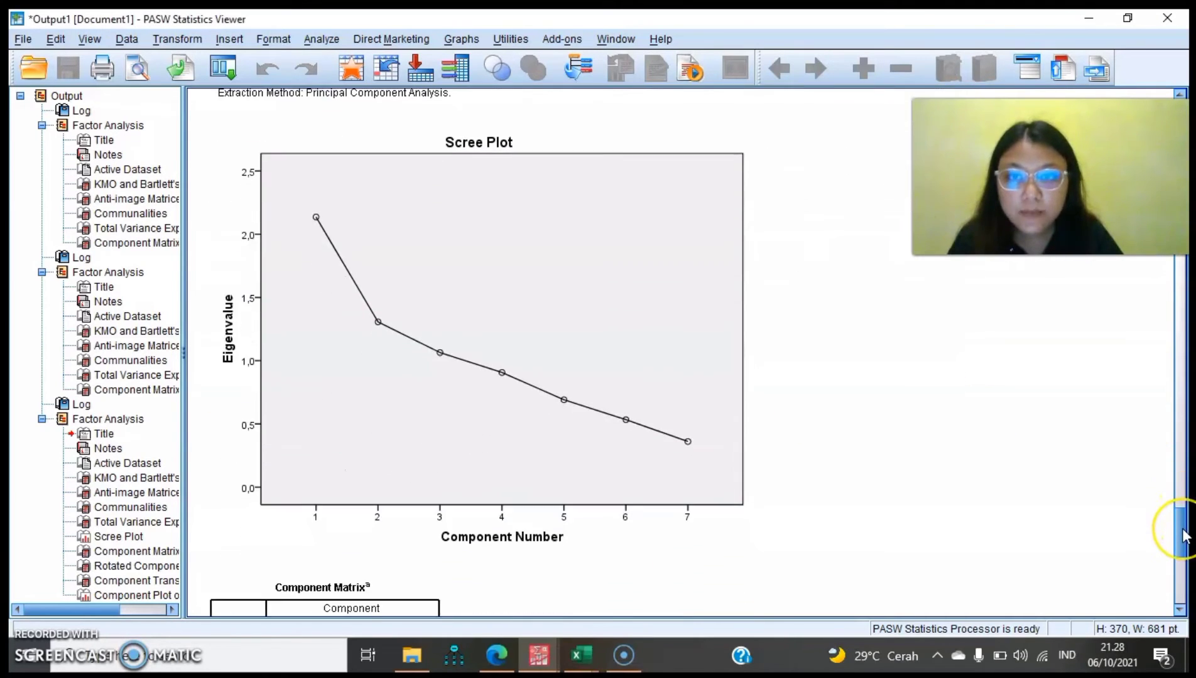
left_click(609, 325)
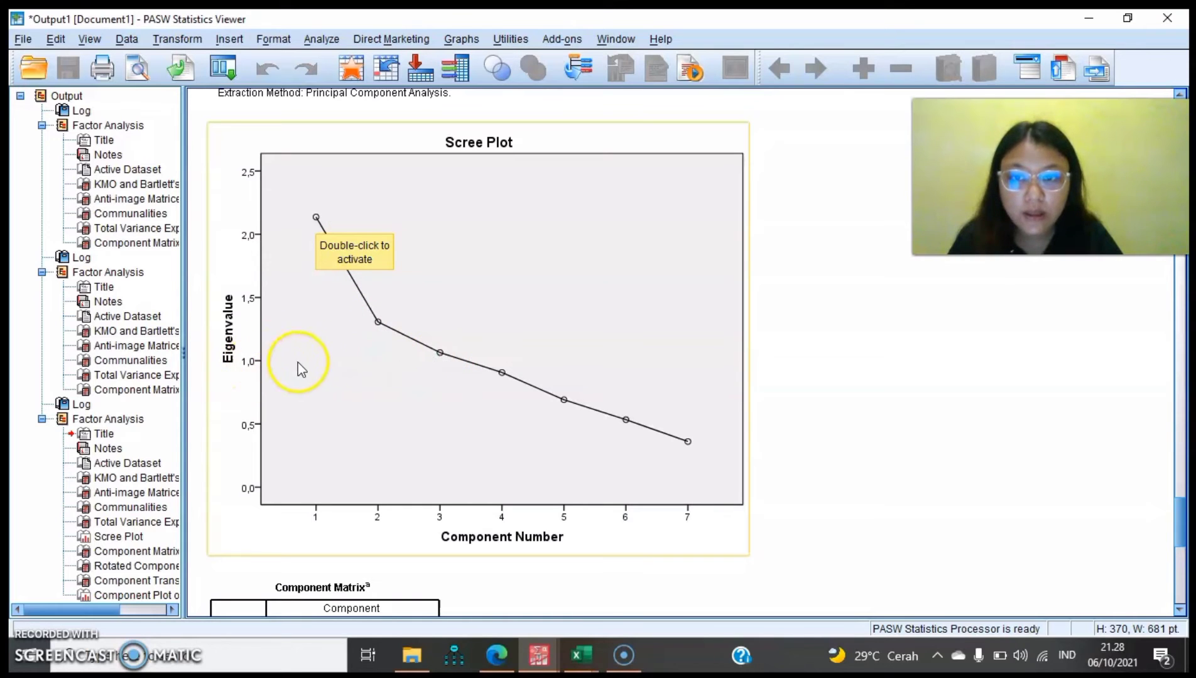
- Compare each variable's loadings on the components in the Component Matrix and the Rotated Component Matrix
left_click(1181, 551)
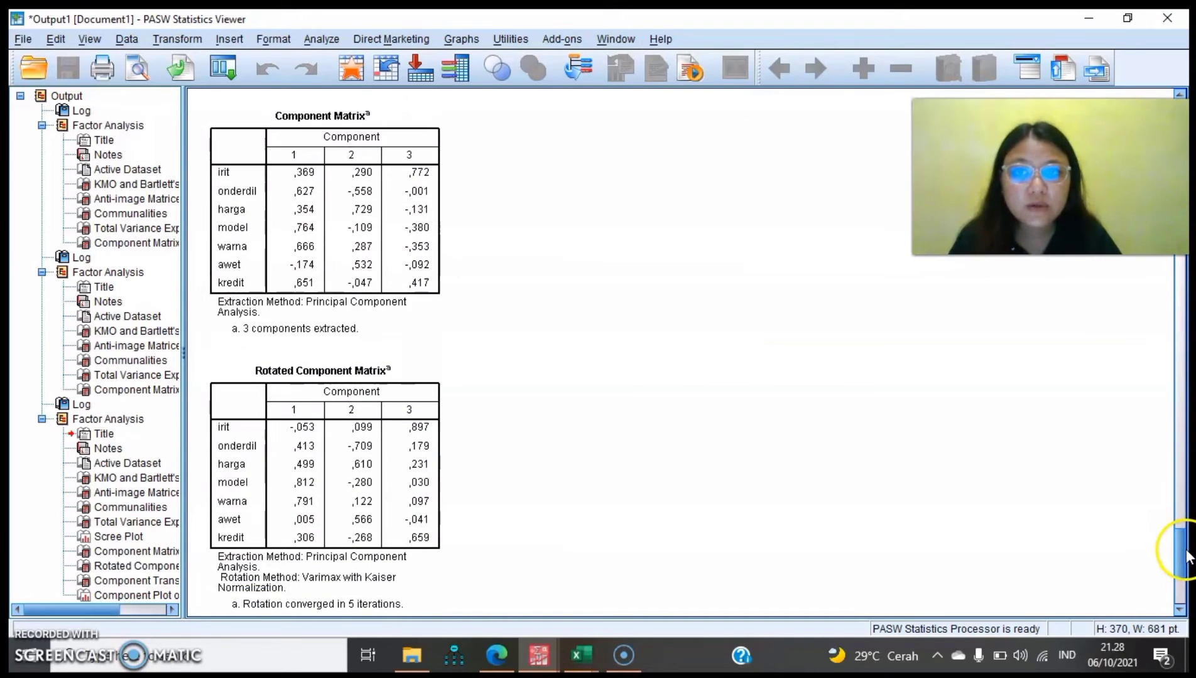
scroll(1185, 556, "up", 1)
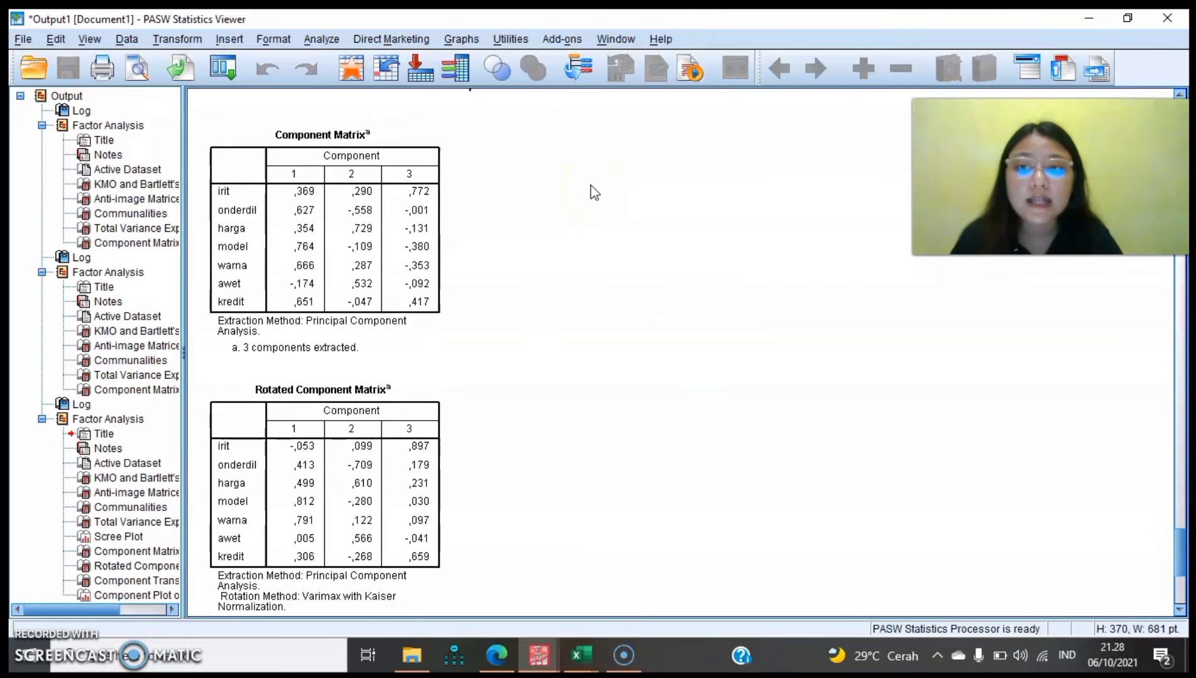
left_click(429, 130)
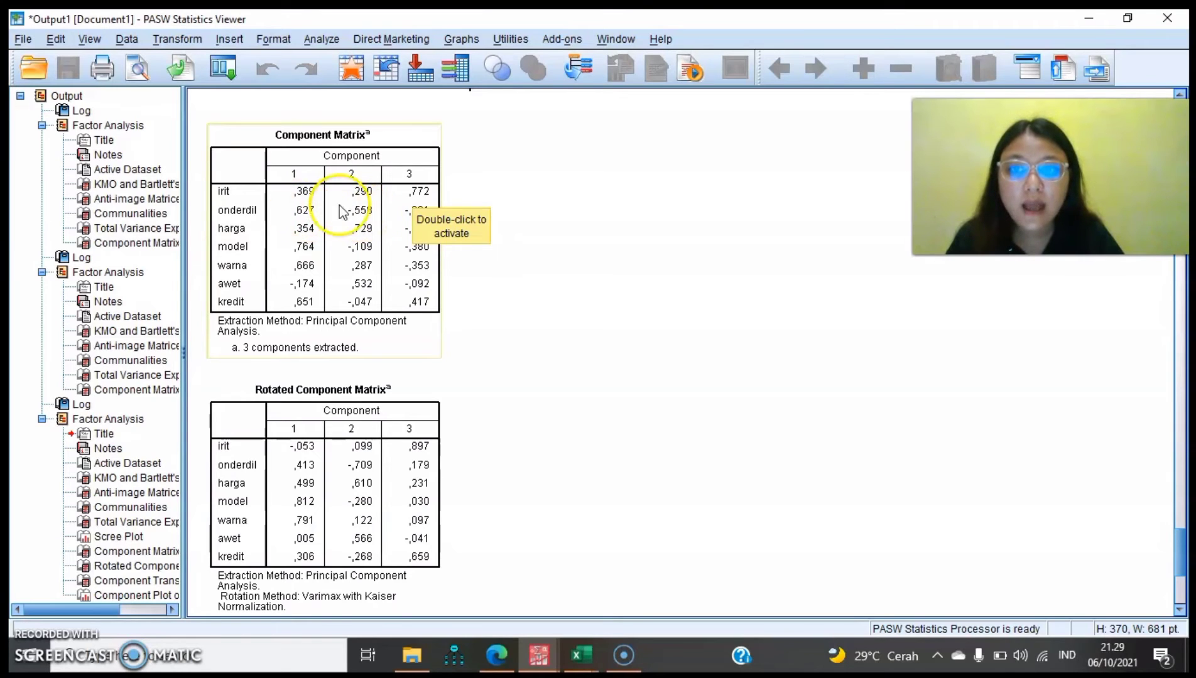
scroll(550, 347, "down", 3)
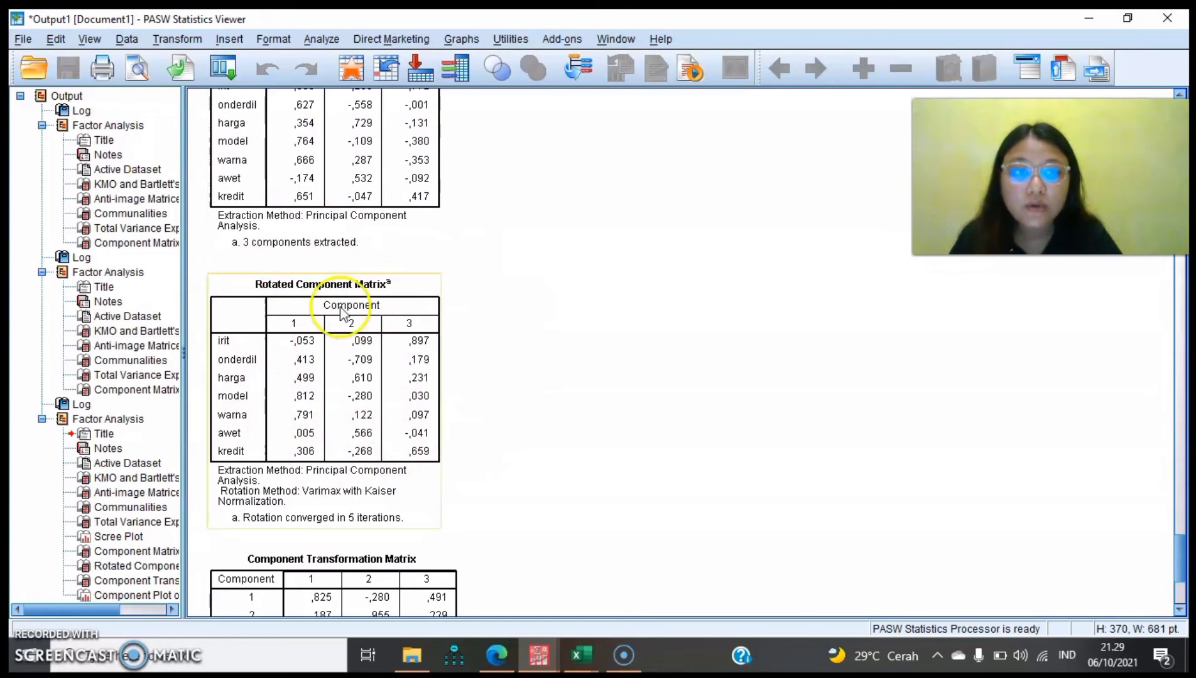
left_click_drag(1177, 542, 1174, 505)
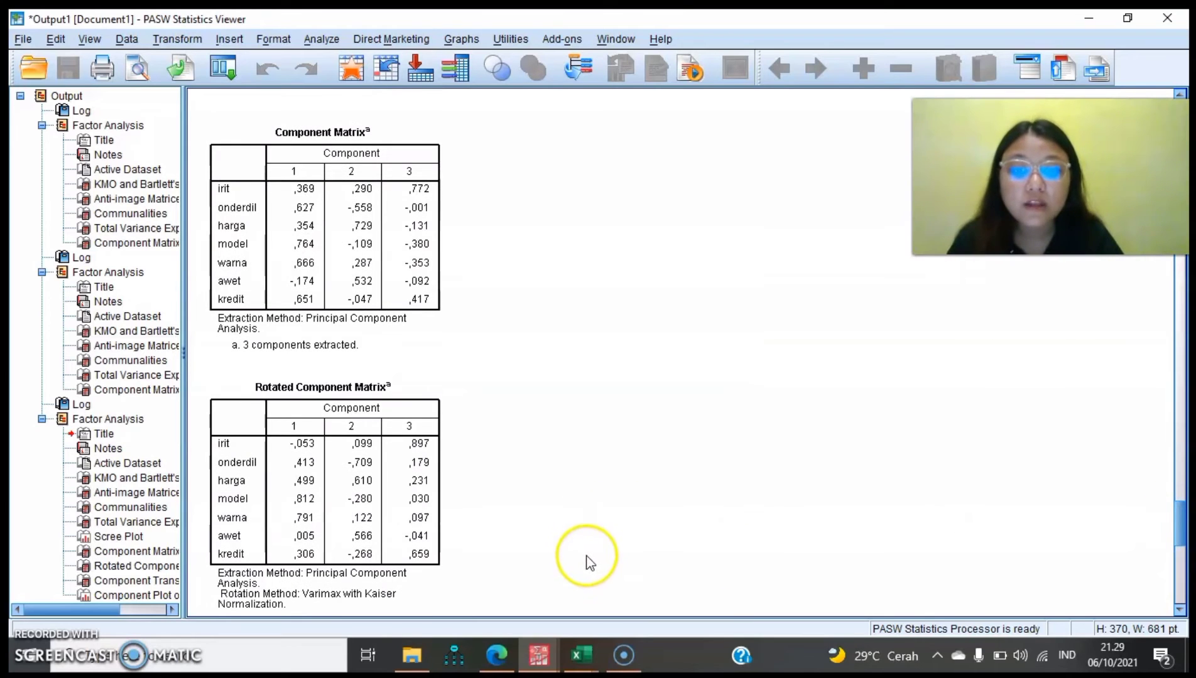
- Switch to the Data Editor and examine the saved factor score columns beyond kredit
mouse_move(537, 655)
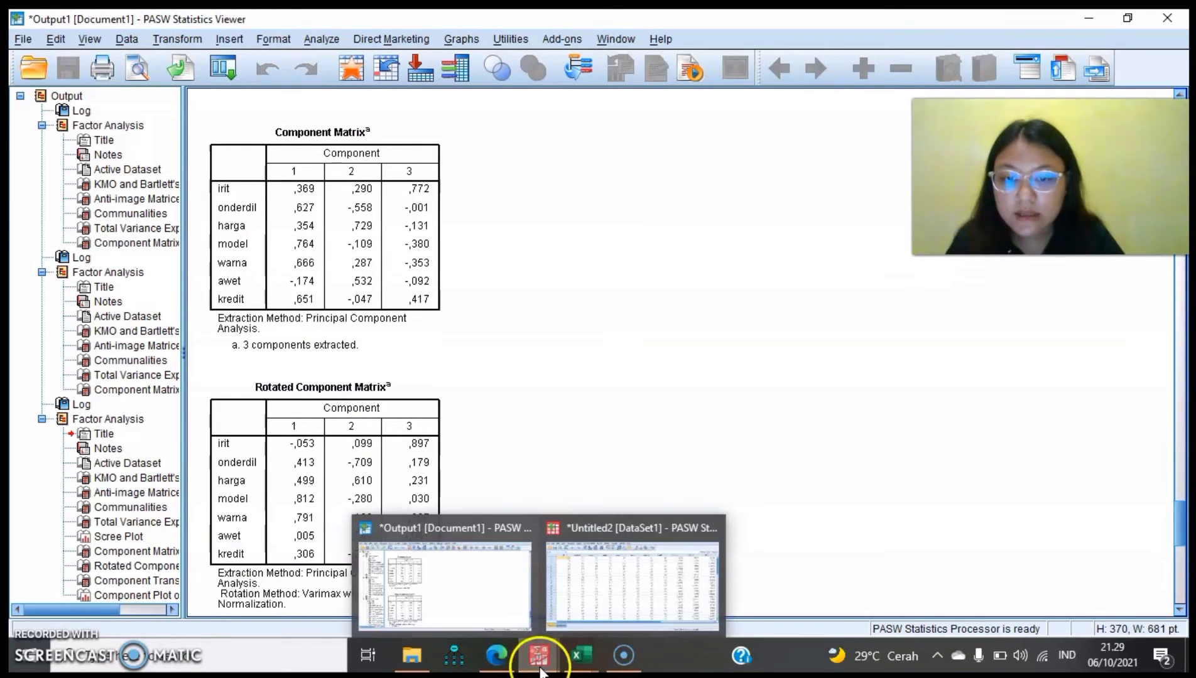
left_click(608, 587)
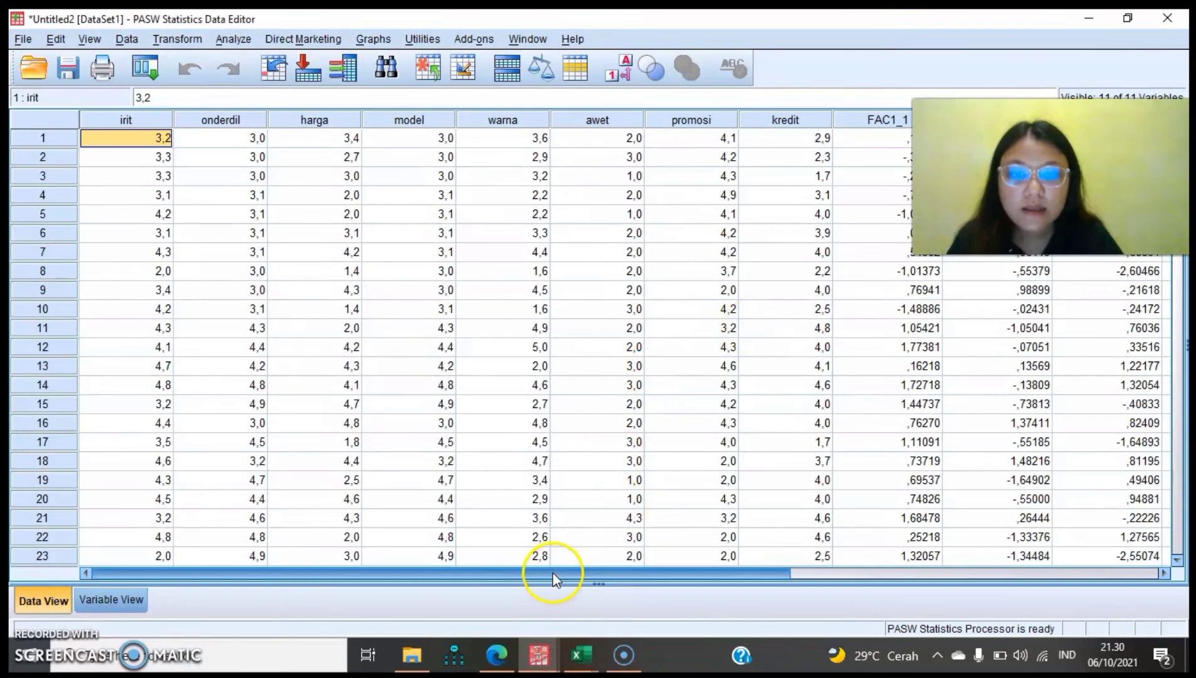
left_click_drag(553, 571, 885, 600)
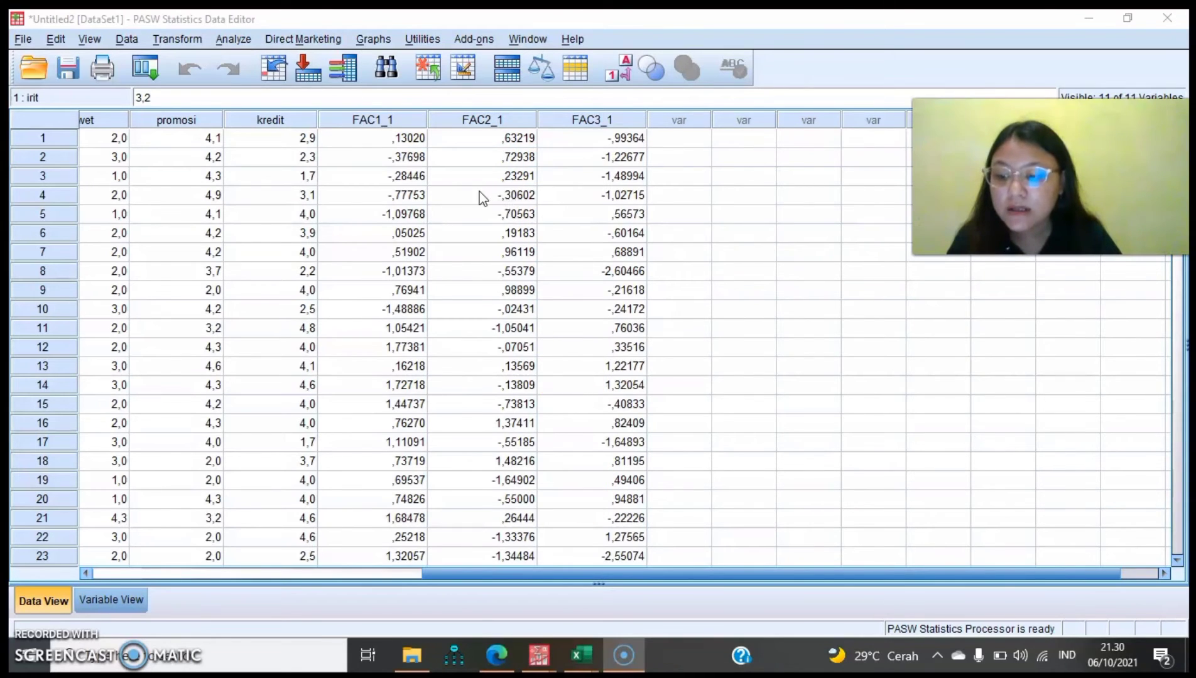
left_click(592, 119)
left_click(392, 122)
left_click(490, 139)
left_click(583, 144)
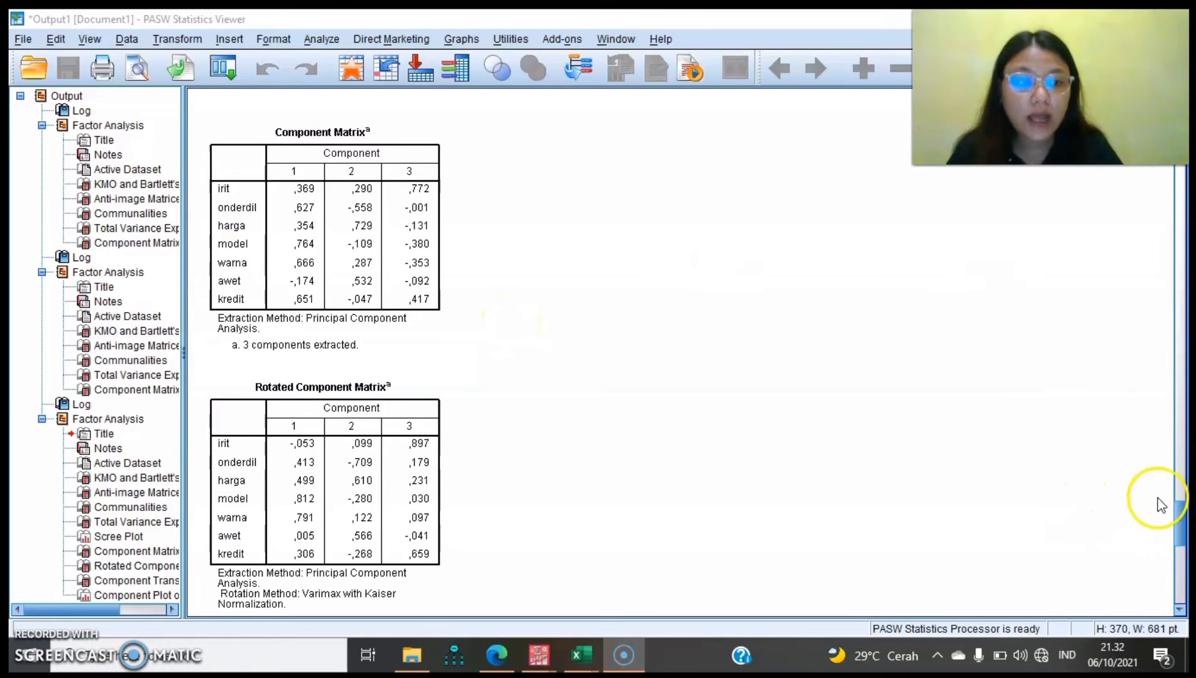
left_click_drag(1179, 512, 1179, 377)
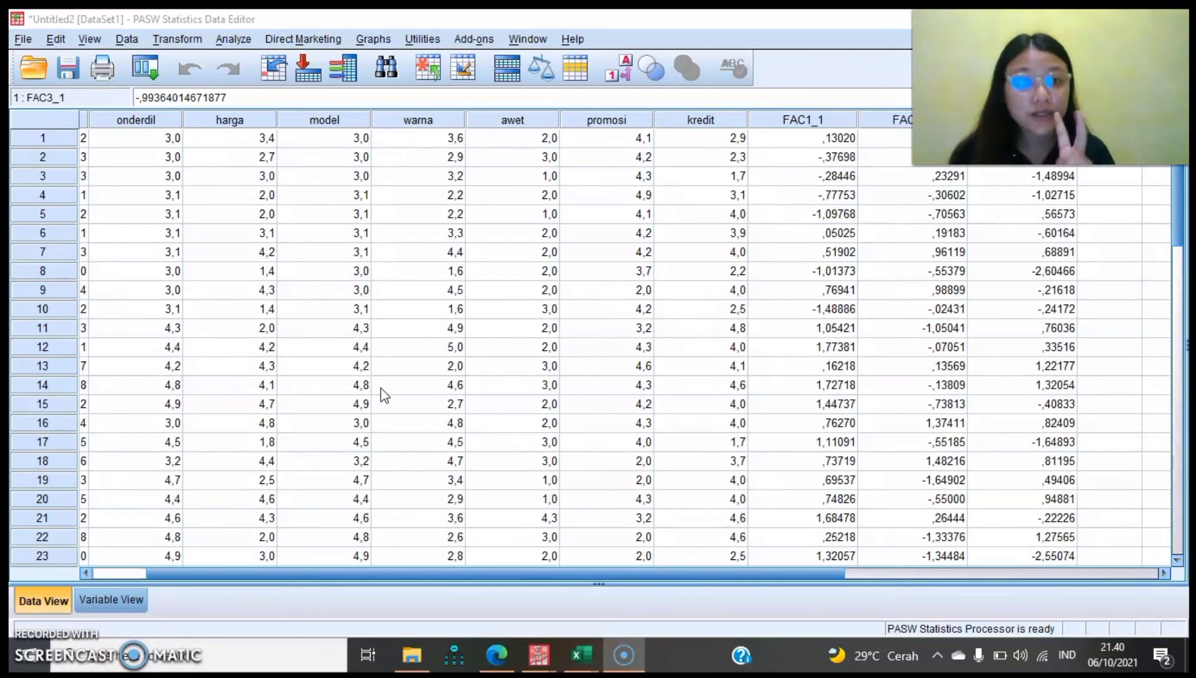
- Open the Excel workbook factor_z.xlsx from Downloads as a new dataset, reading variable names from the first row of data
left_click(23, 39)
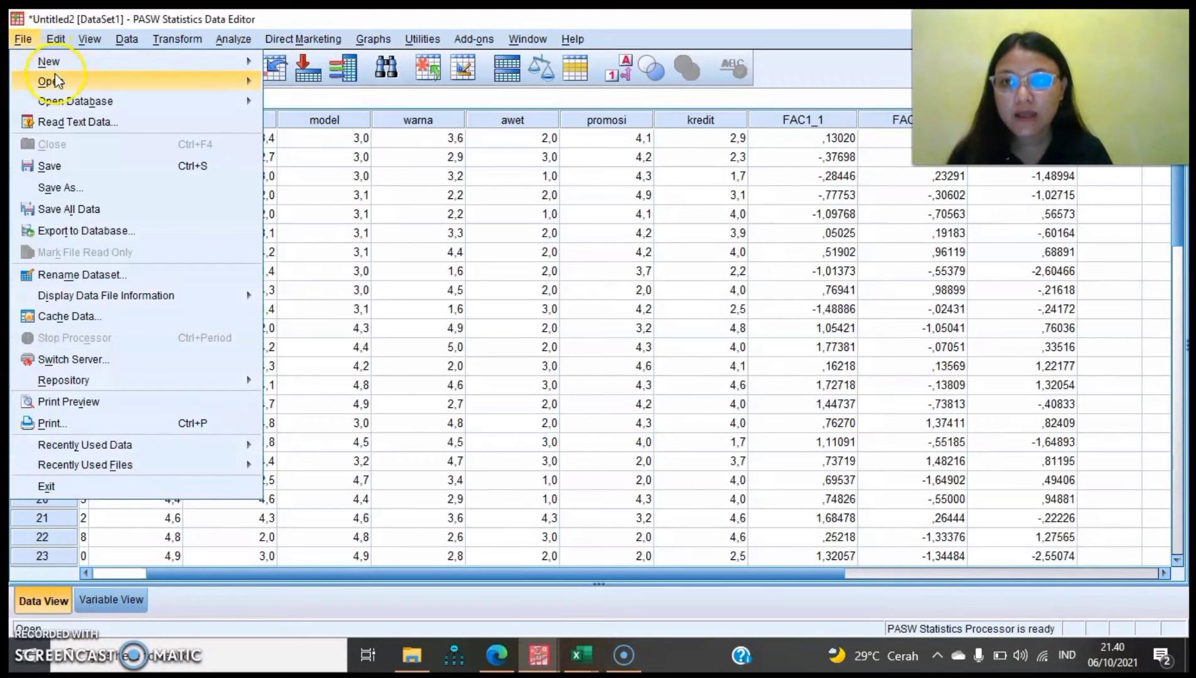
mouse_move(56, 81)
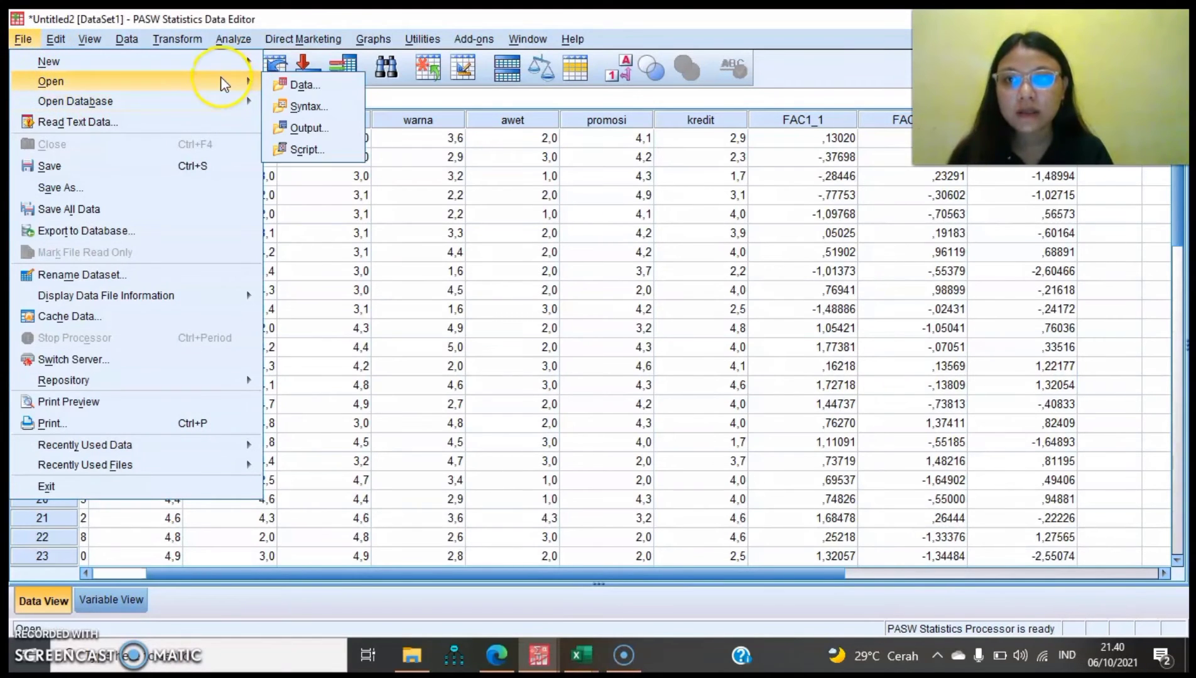
left_click(282, 86)
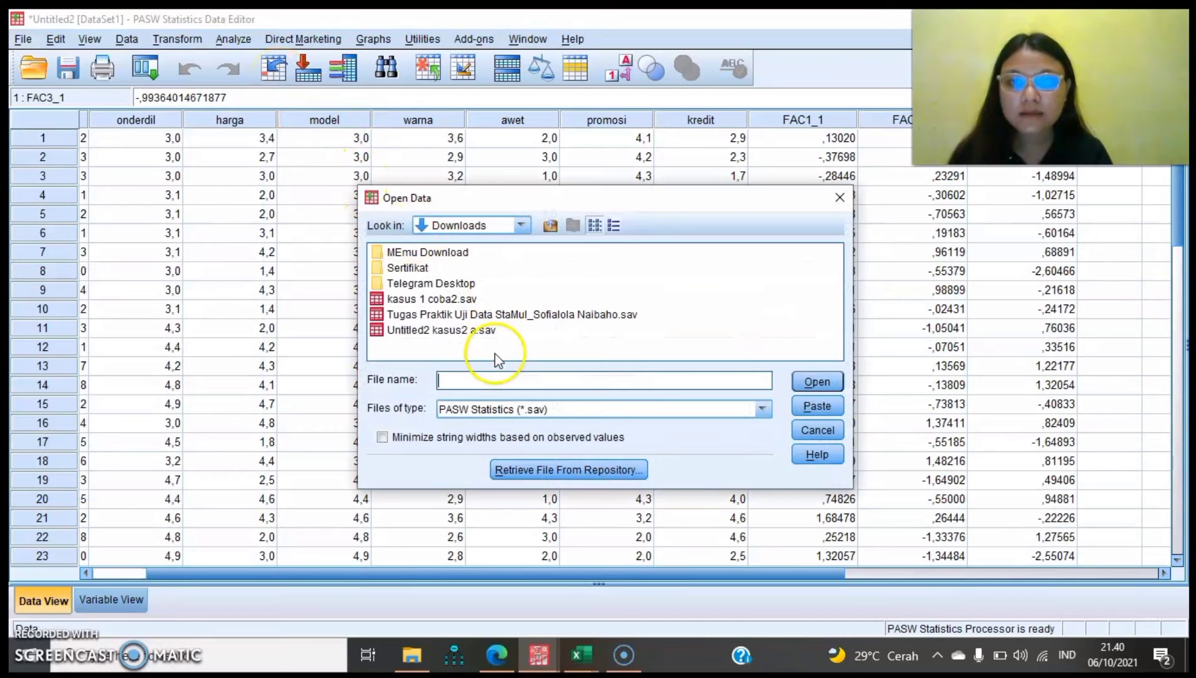
left_click(736, 416)
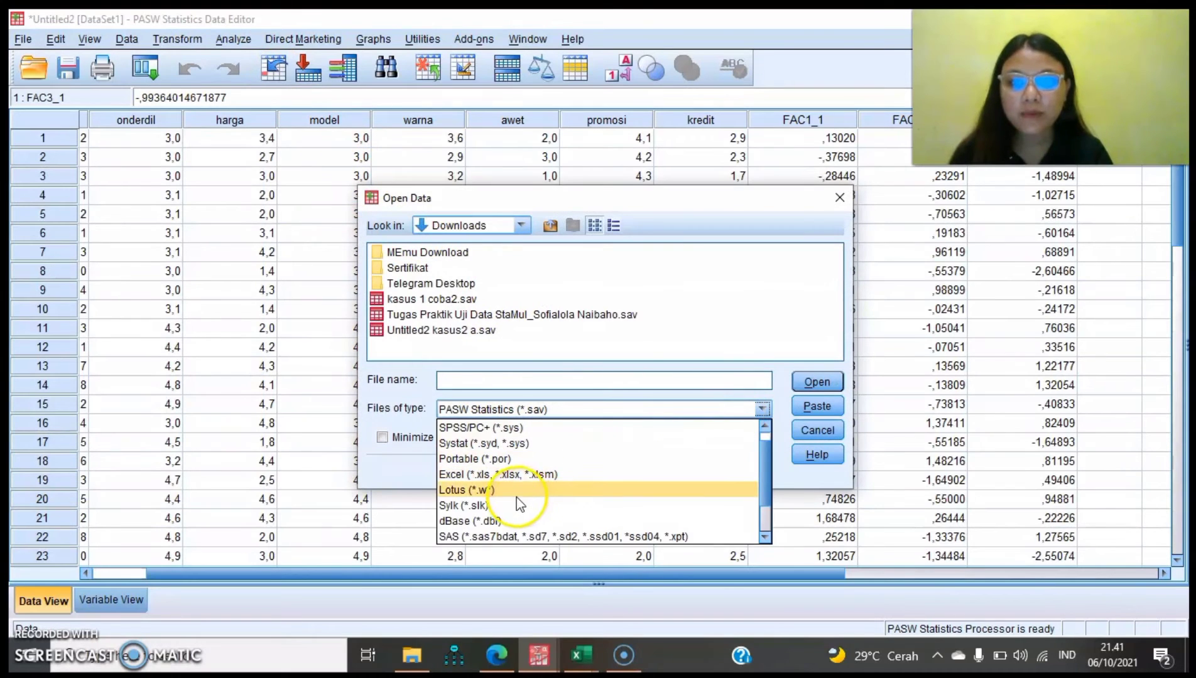
left_click(520, 474)
left_click(654, 380)
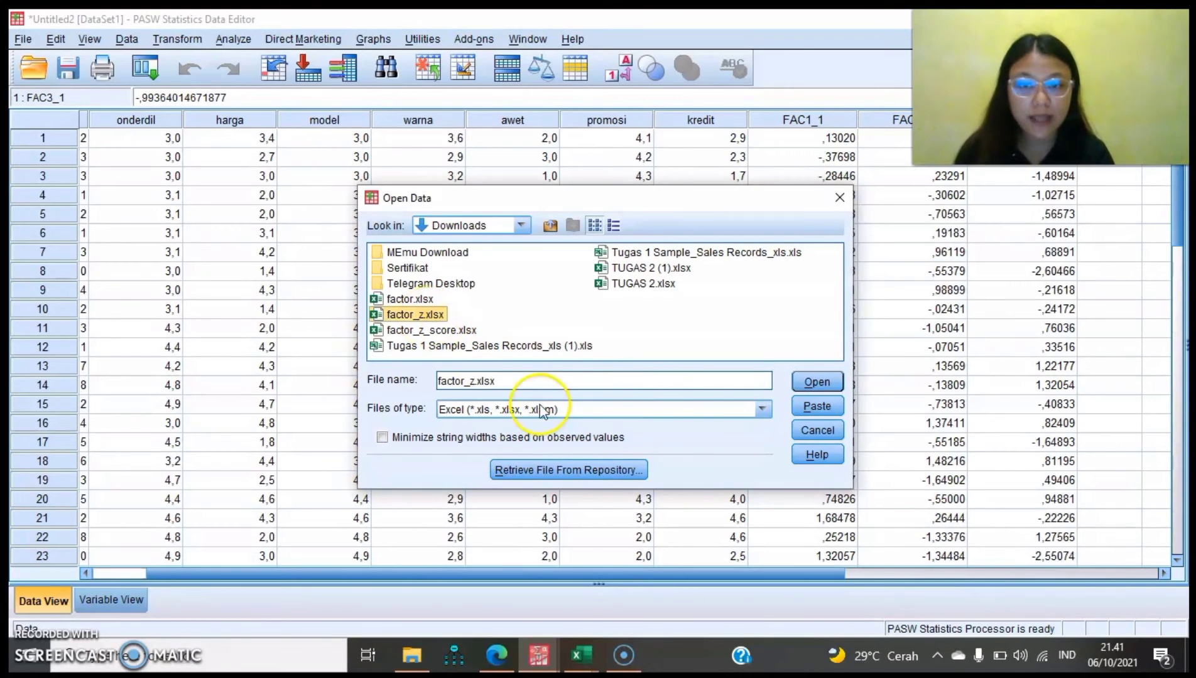
left_click(811, 383)
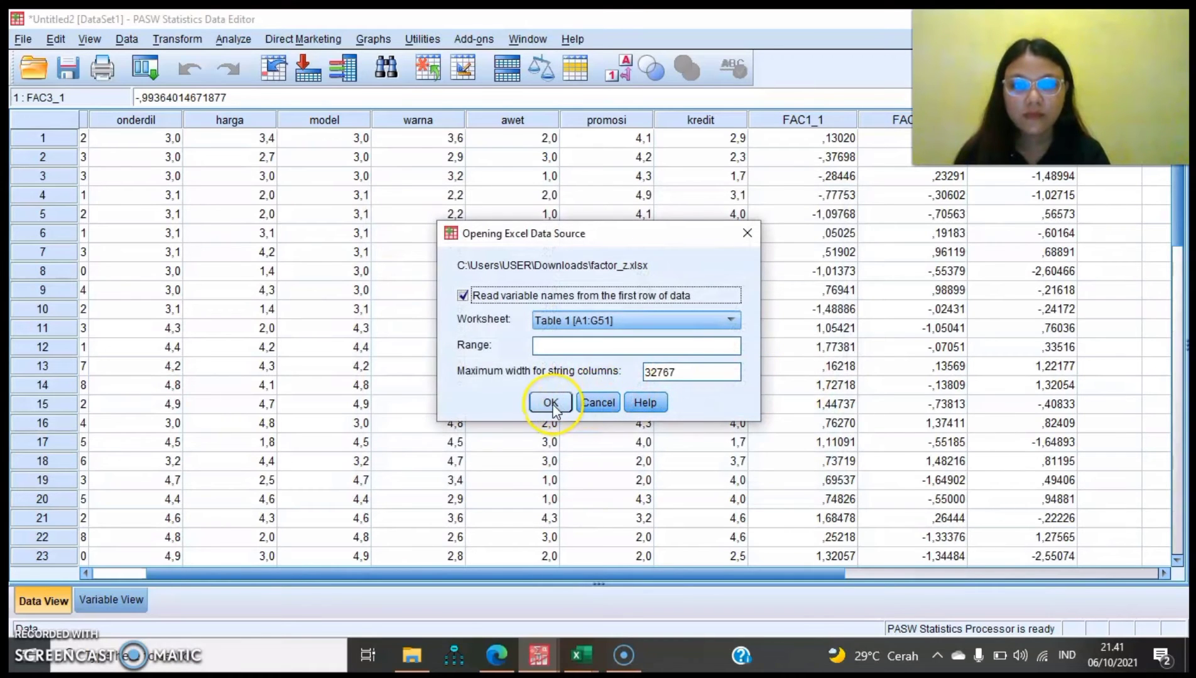
left_click(551, 403)
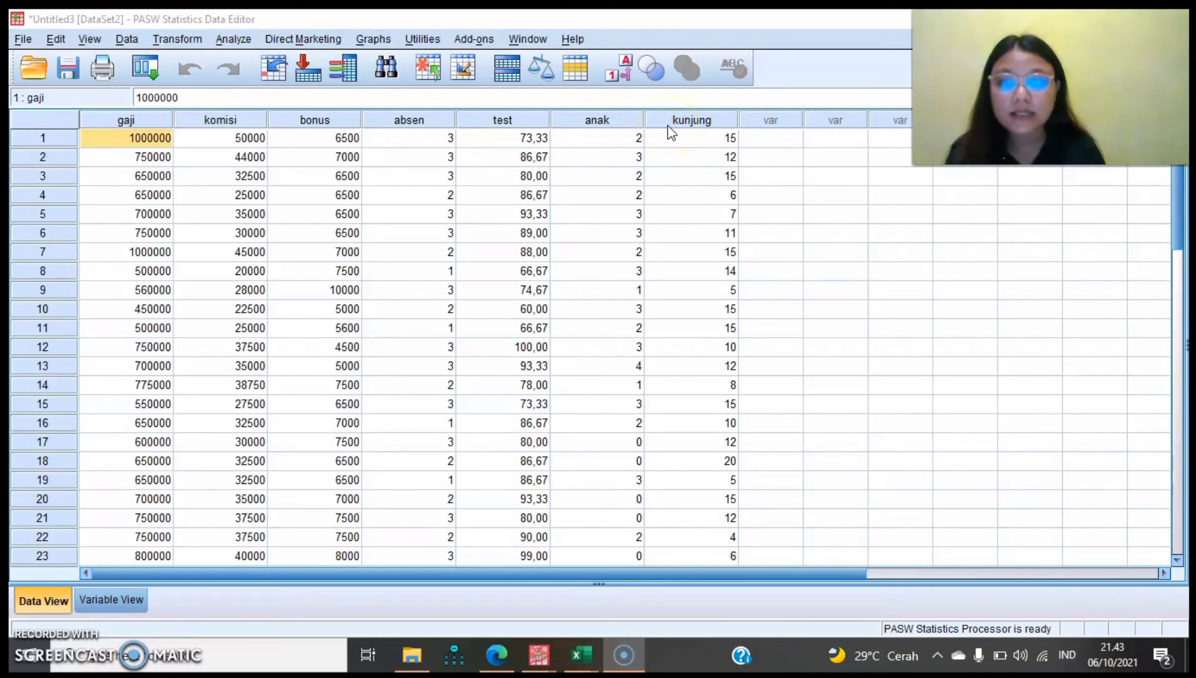
- Set up a Descriptives analysis with all seven variables from gaji to kunjung
left_click(233, 40)
mouse_move(257, 85)
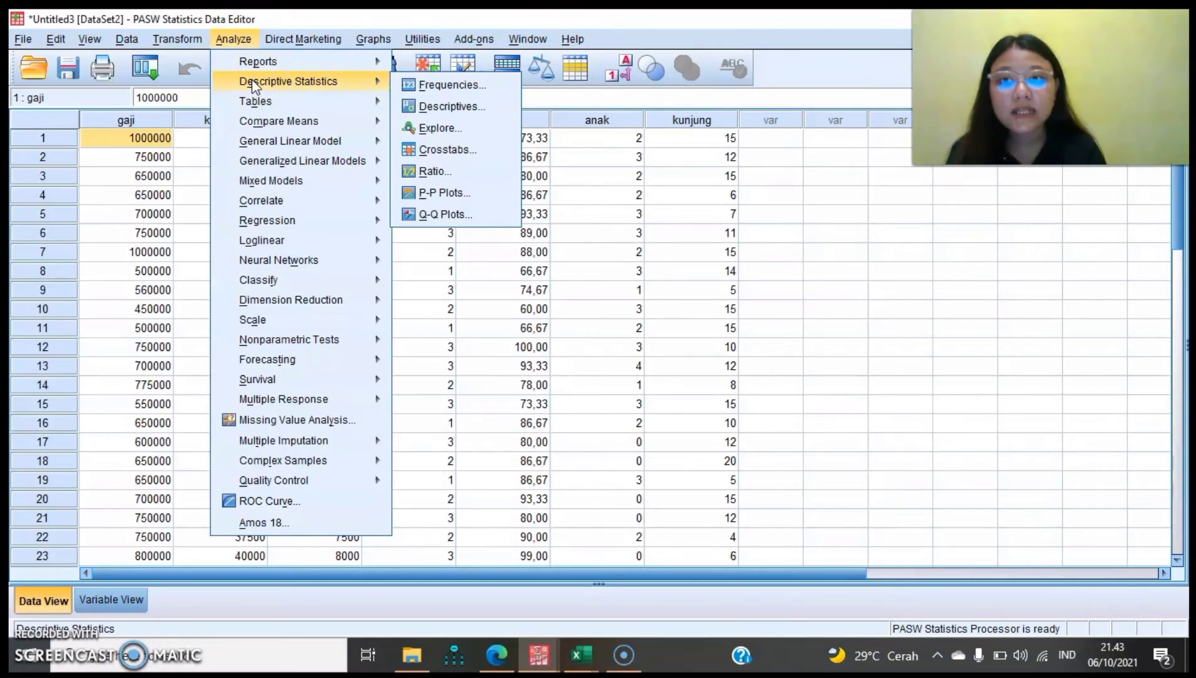
left_click(427, 108)
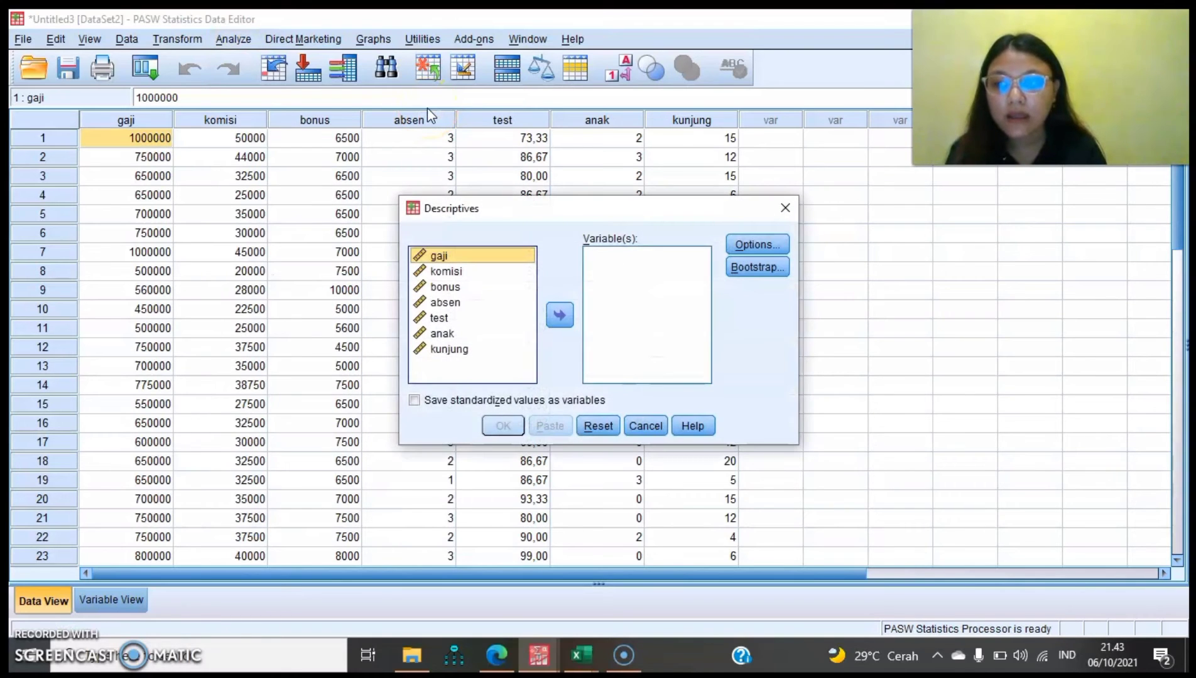
left_click(448, 262)
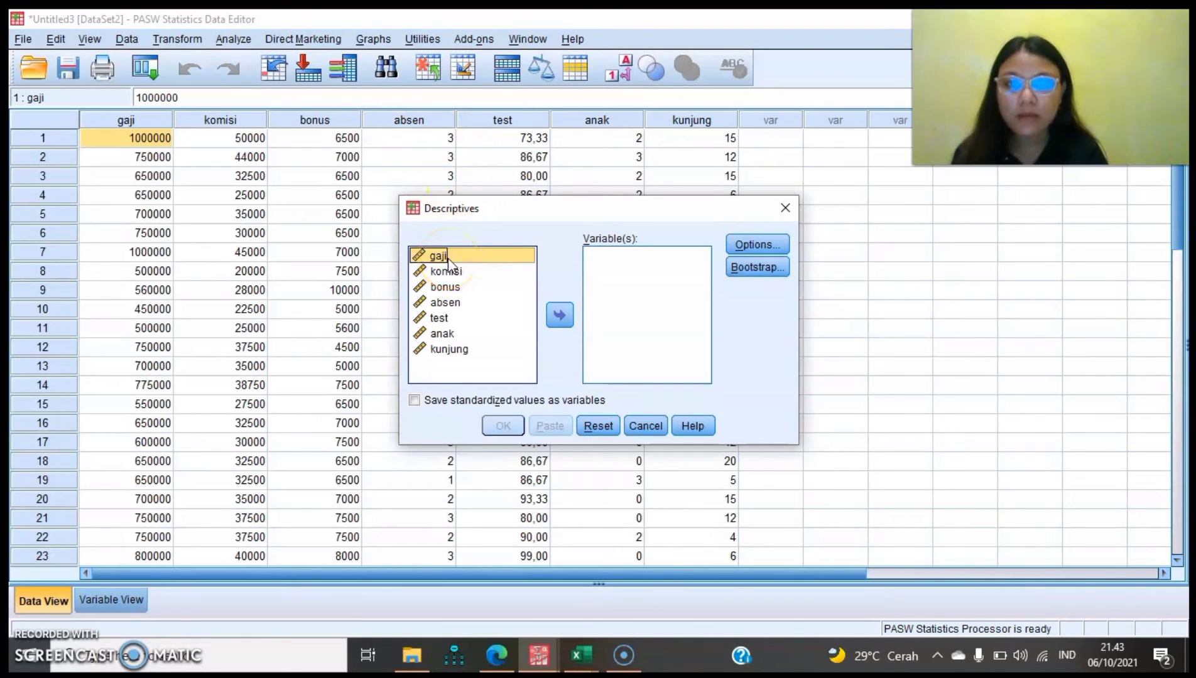
left_click_drag(448, 263, 456, 350)
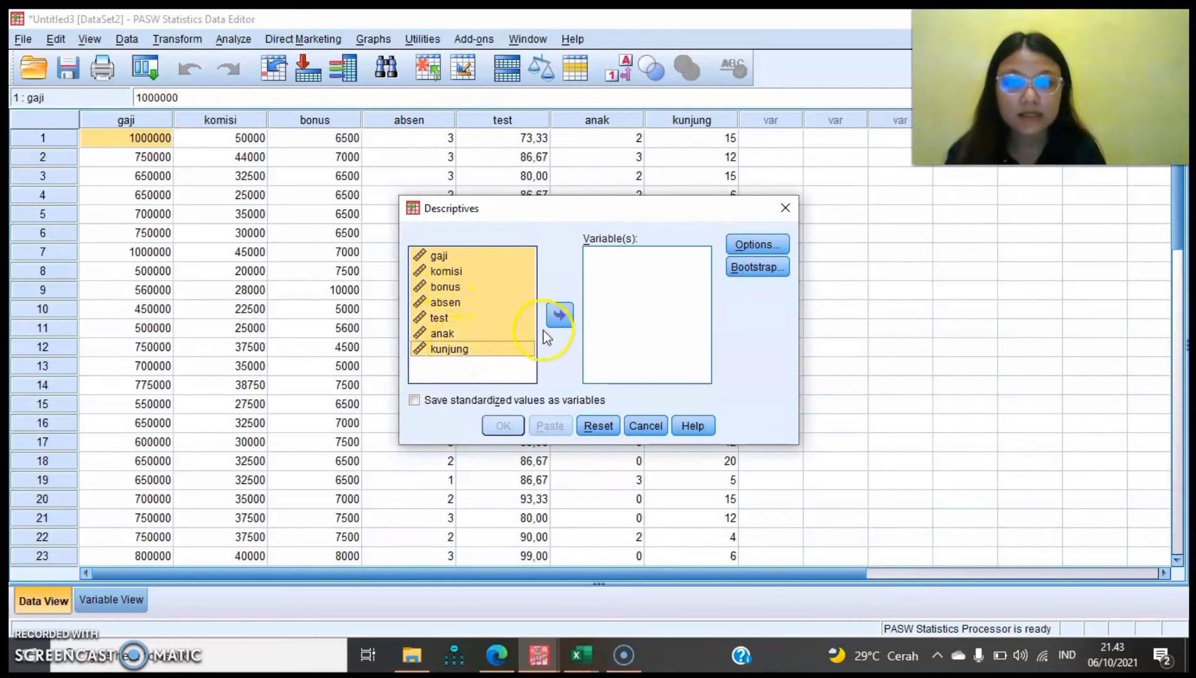
left_click(560, 314)
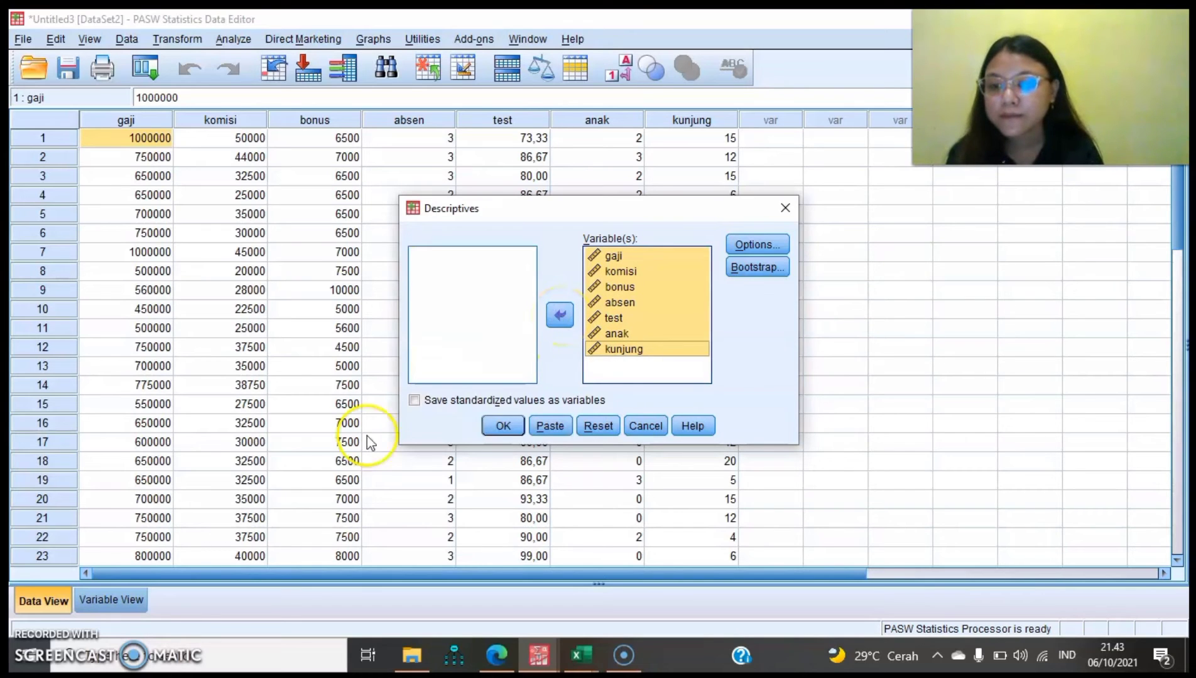
left_click(29, 656)
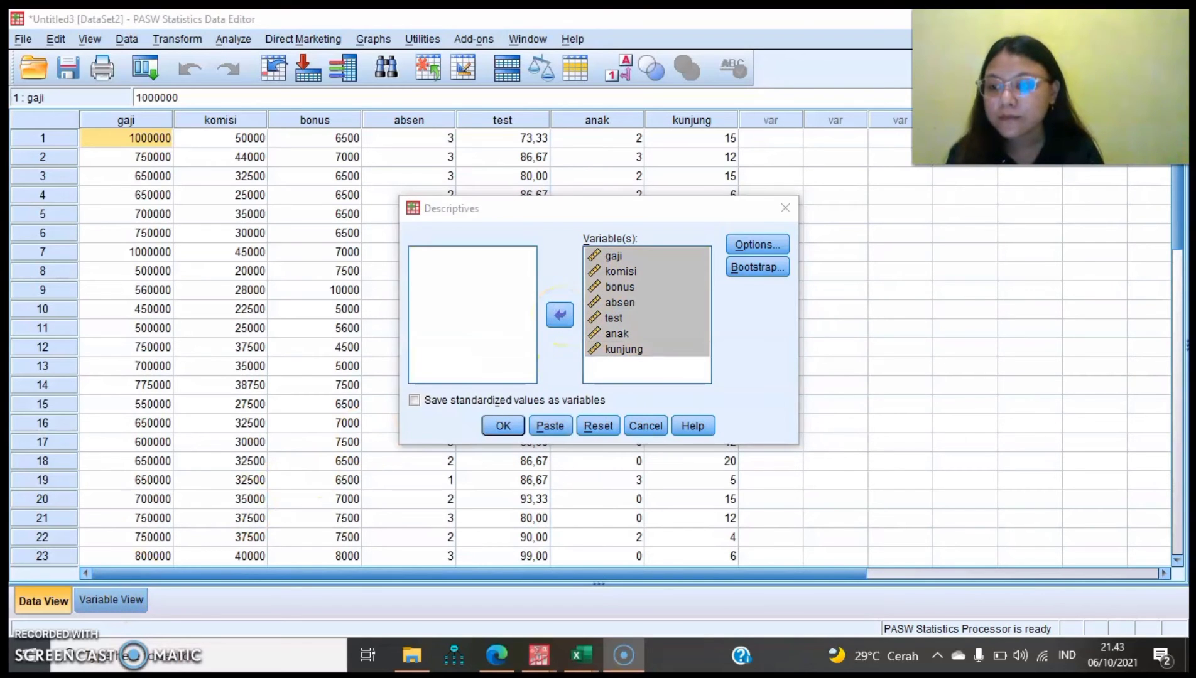
- Run Descriptives with standardized values saved as variables, and view the new Z-score columns in the dataset's Data Editor
left_click(416, 403)
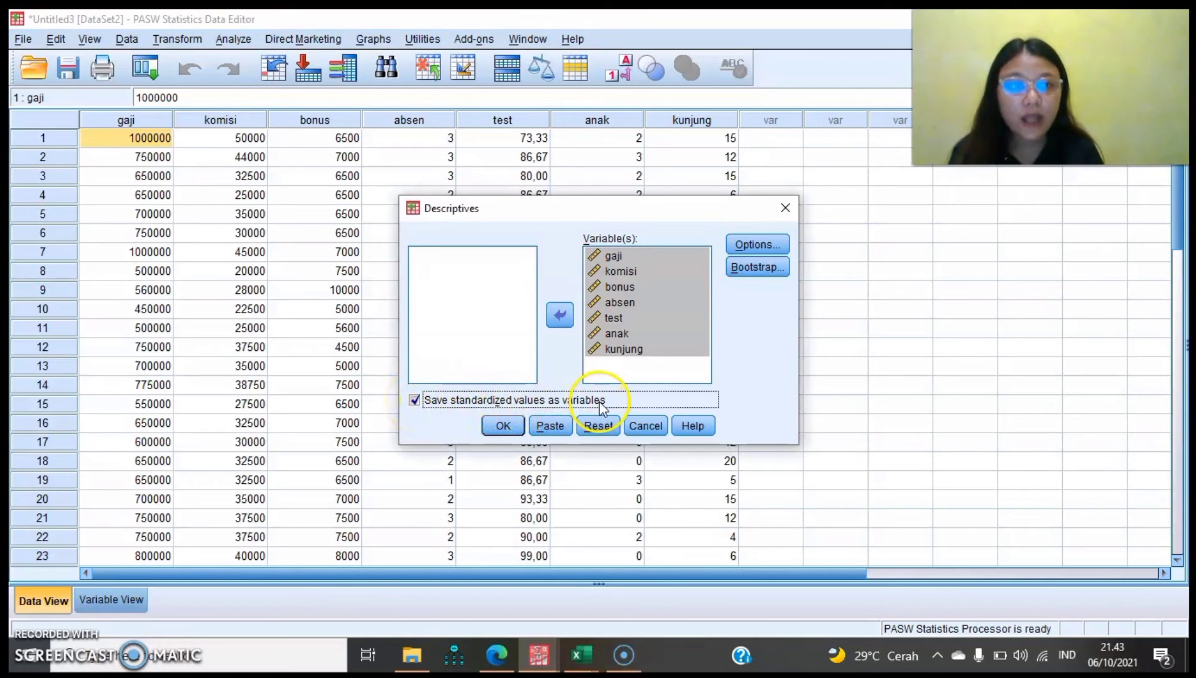
left_click(503, 427)
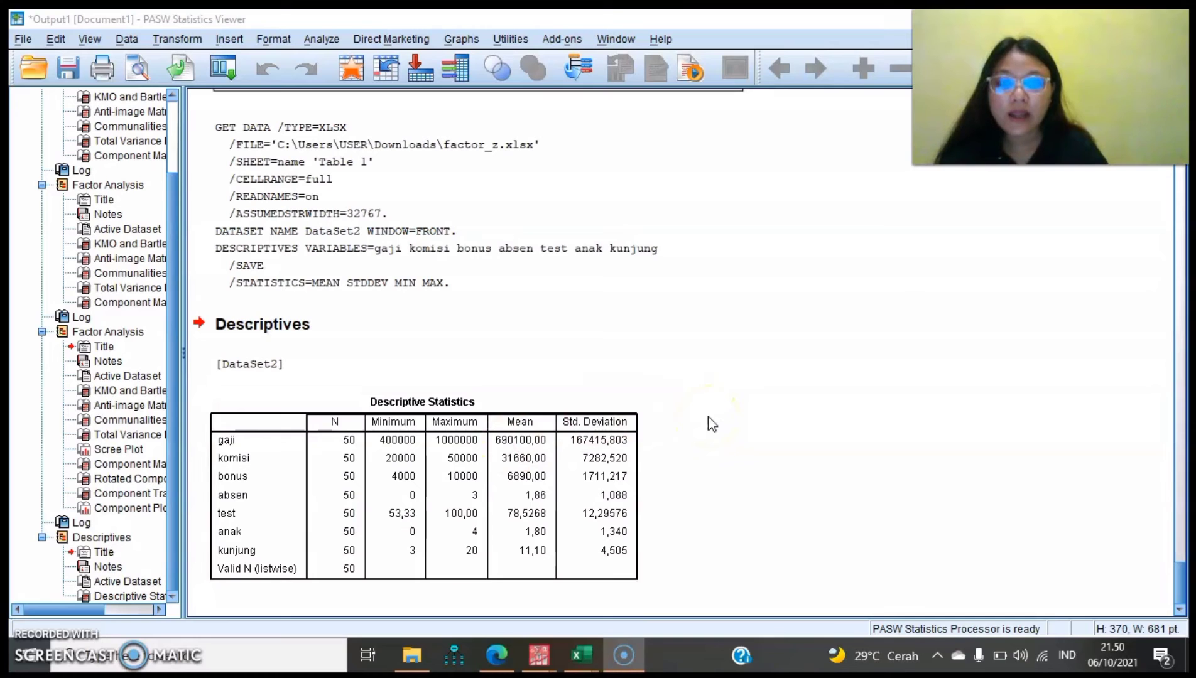
left_click(539, 655)
left_click(710, 521)
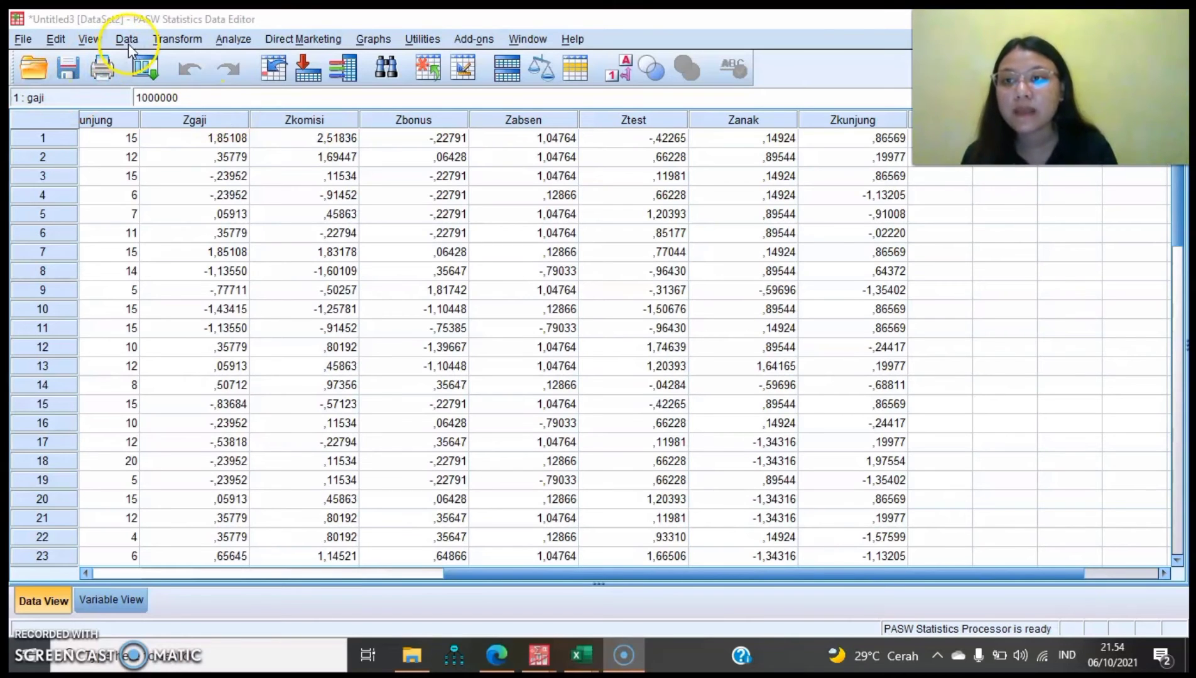
- Open the Excel workbook factor_z_score.xlsx with variable names from the first row, and view its standardized columns Zgaji to Zkunjung
left_click(22, 38)
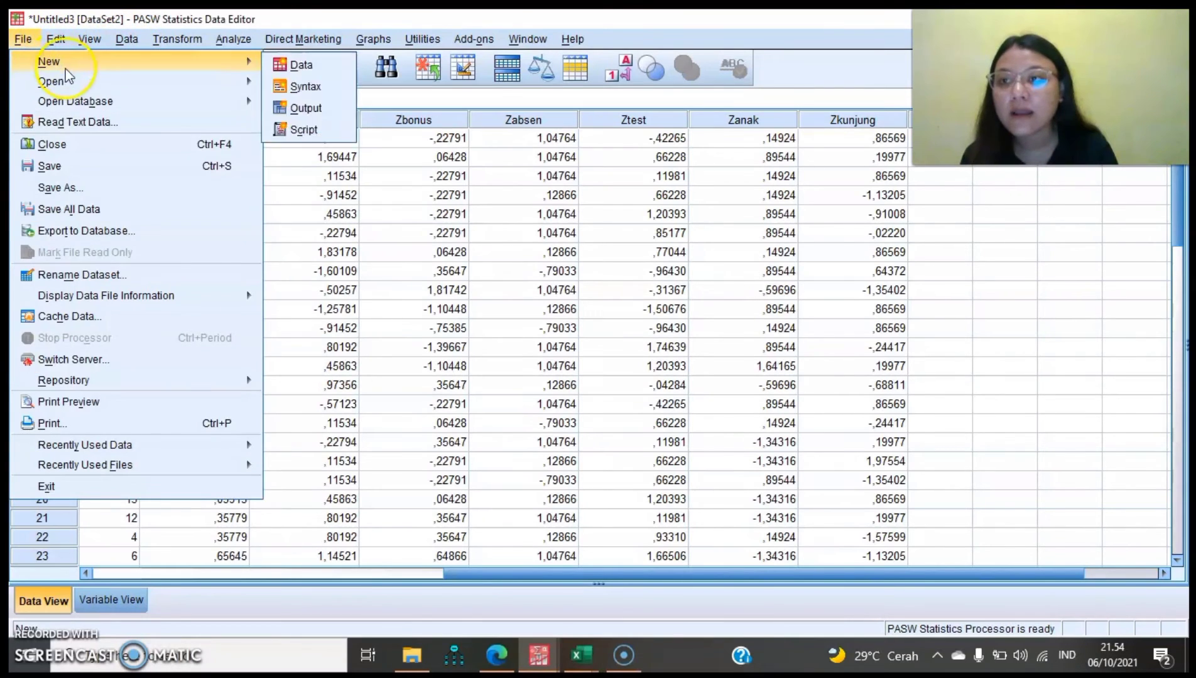
left_click(274, 90)
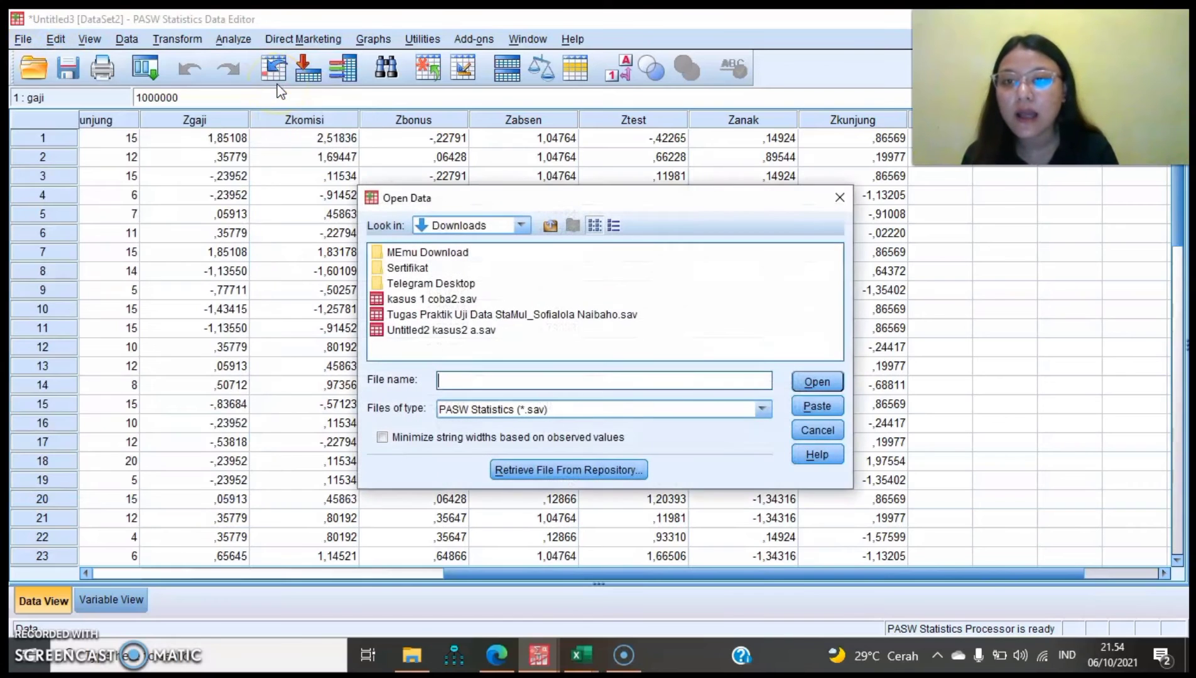
left_click(760, 409)
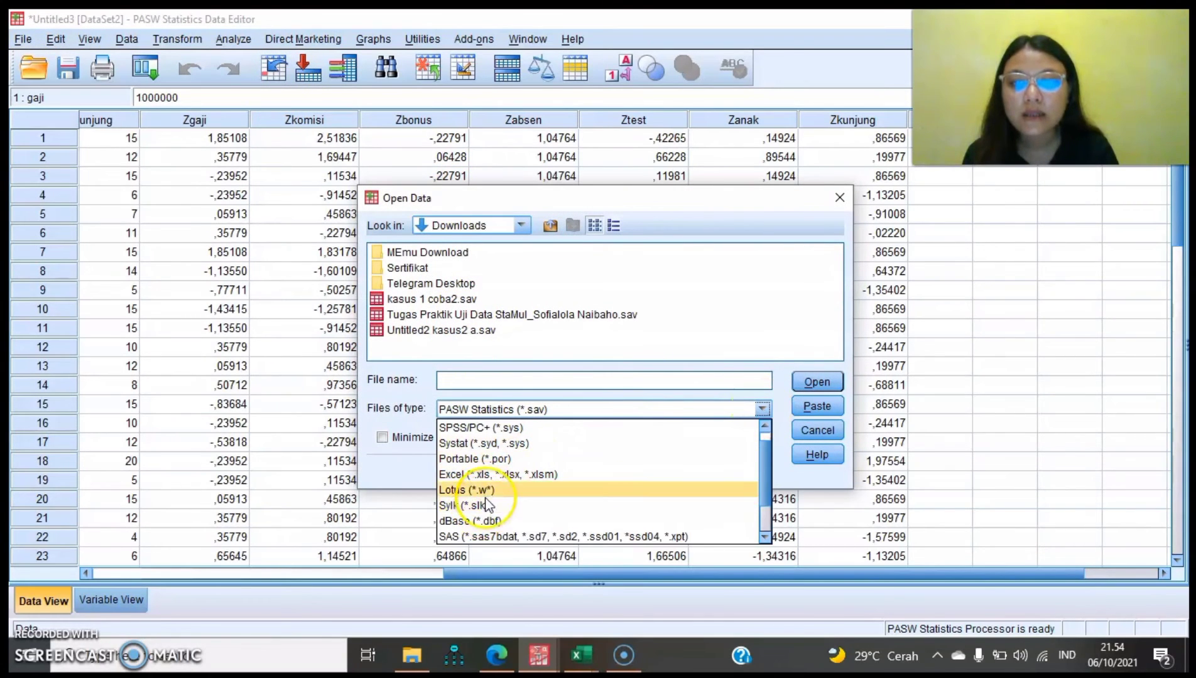
left_click(493, 474)
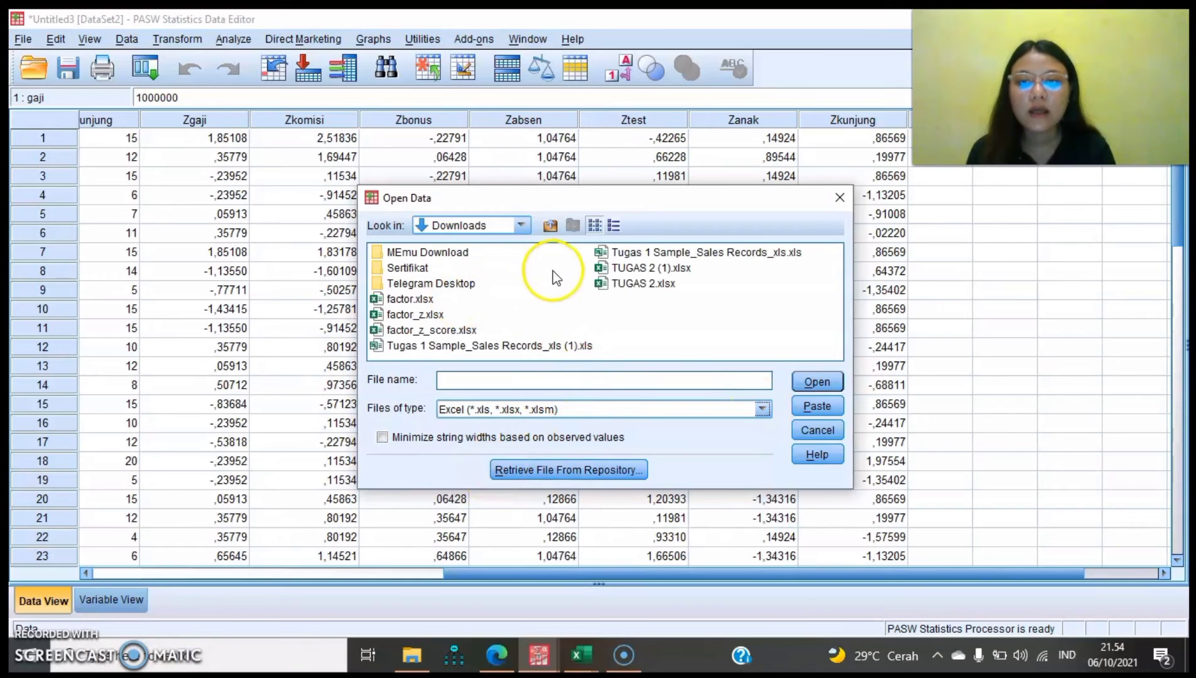
left_click(449, 333)
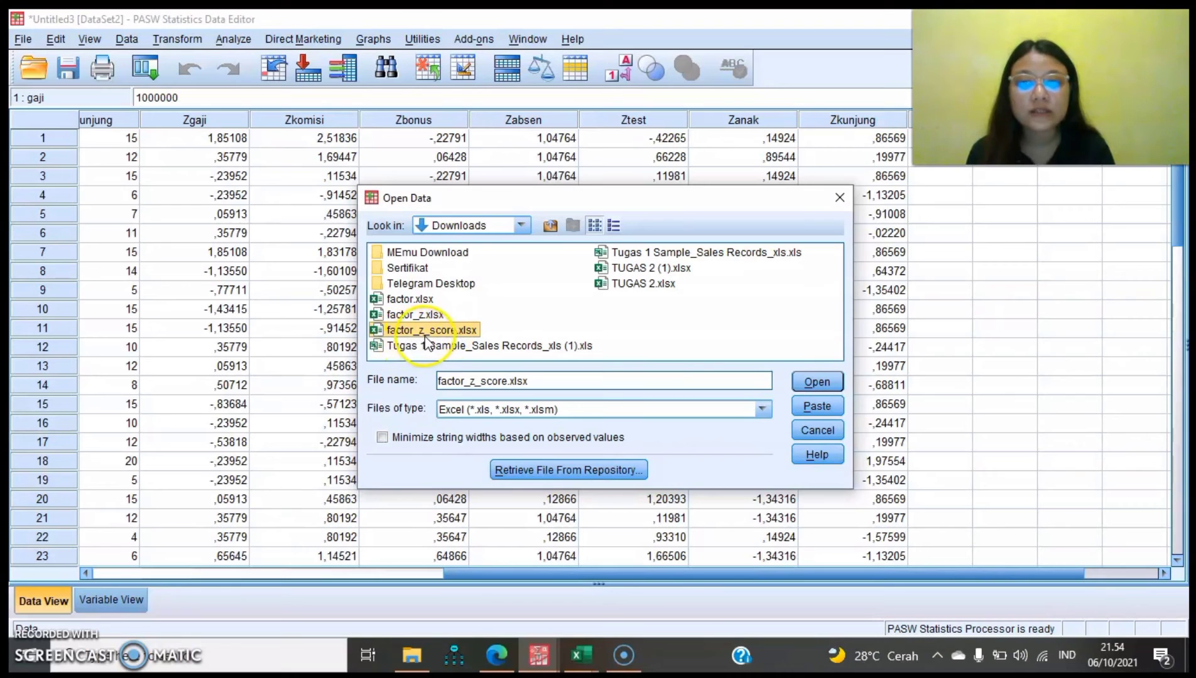
left_click(810, 385)
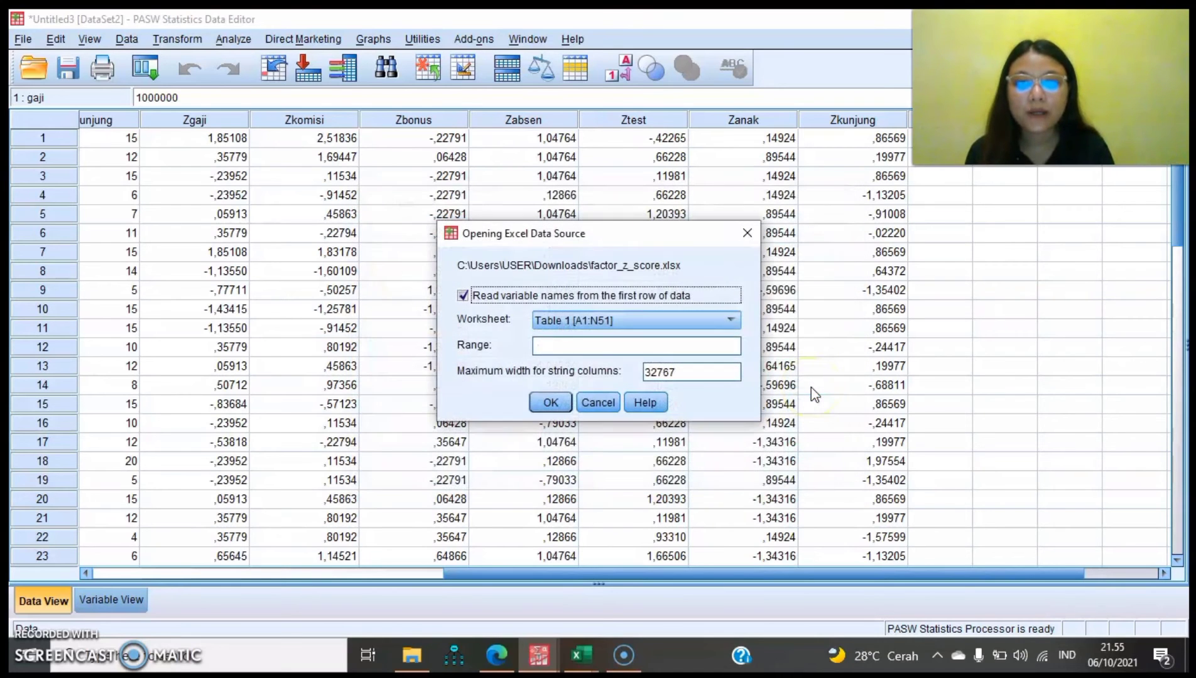
left_click(550, 402)
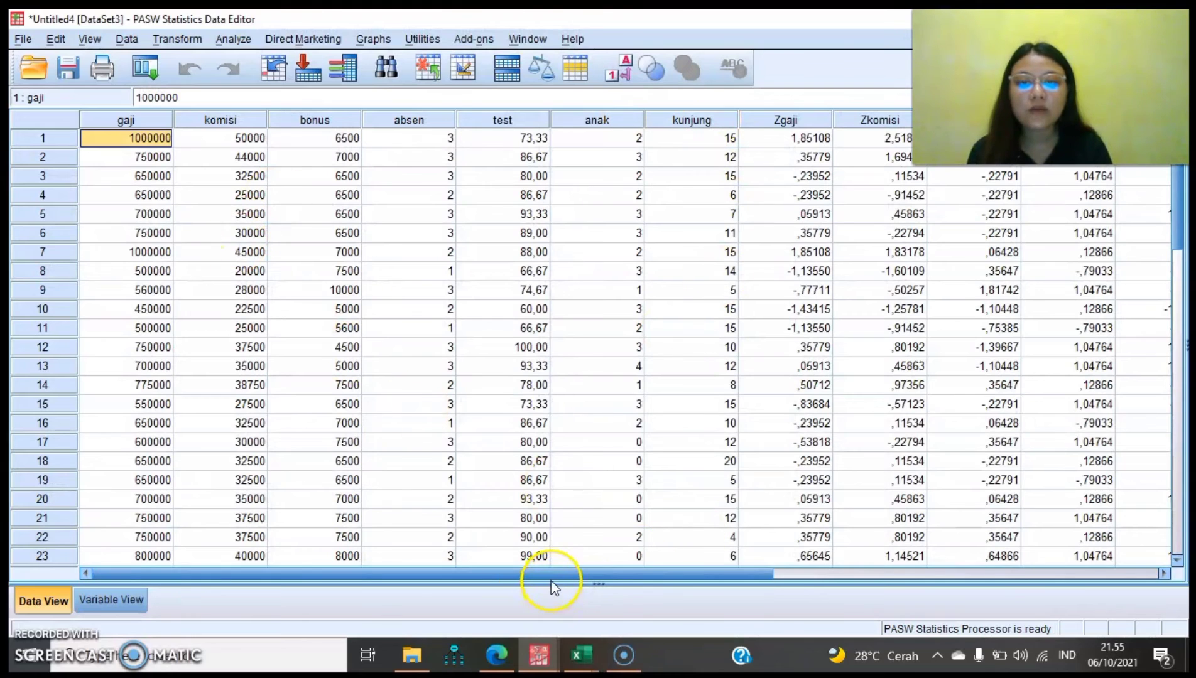
left_click_drag(550, 575, 809, 575)
left_click_drag(358, 574, 551, 562)
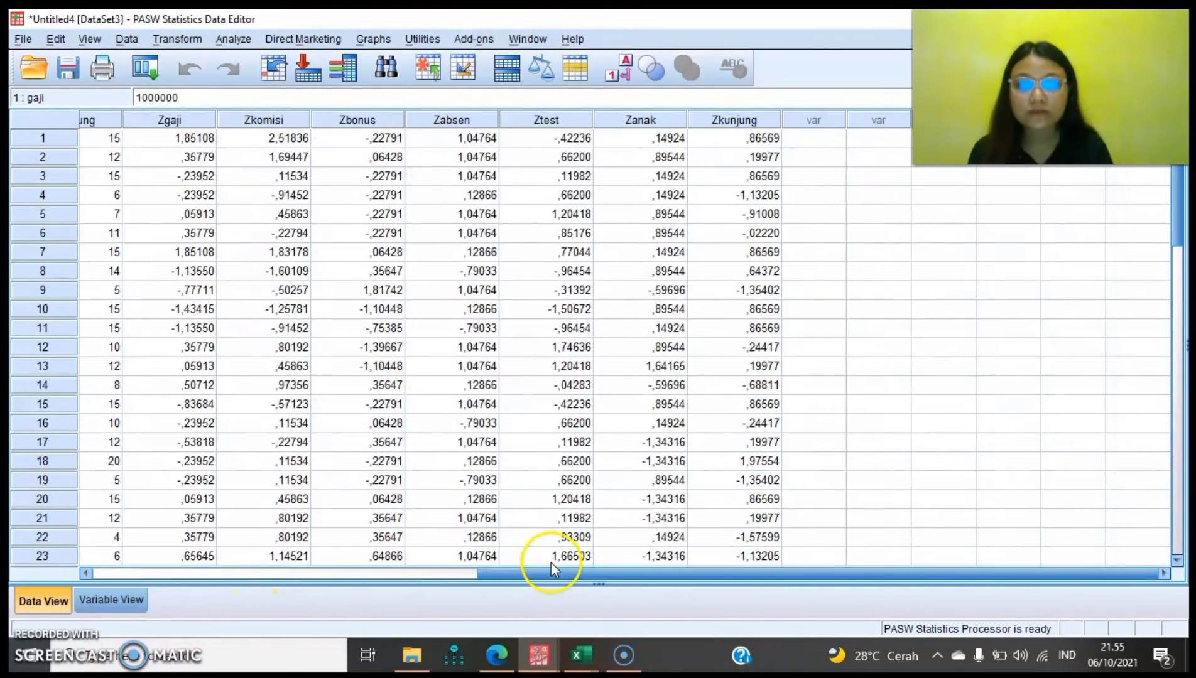
left_click(552, 558)
- Start a Factor Analysis on the new dataset and compare the original data columns with the standardized ones behind the dialog
left_click(233, 39)
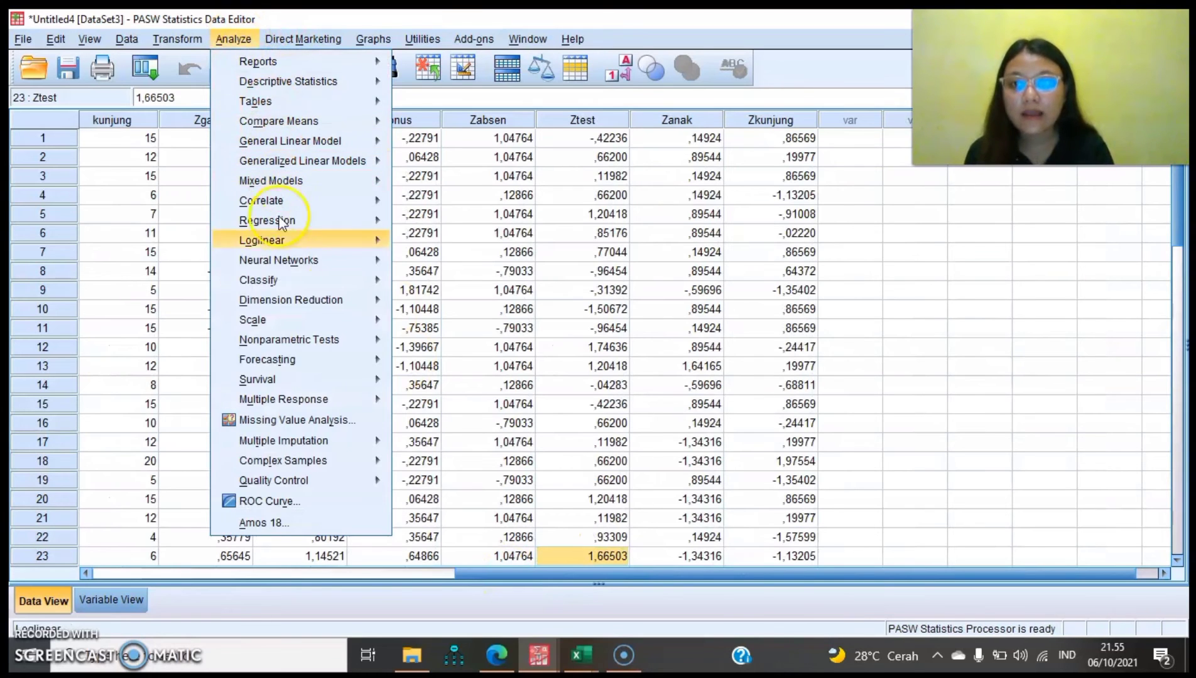
mouse_move(317, 300)
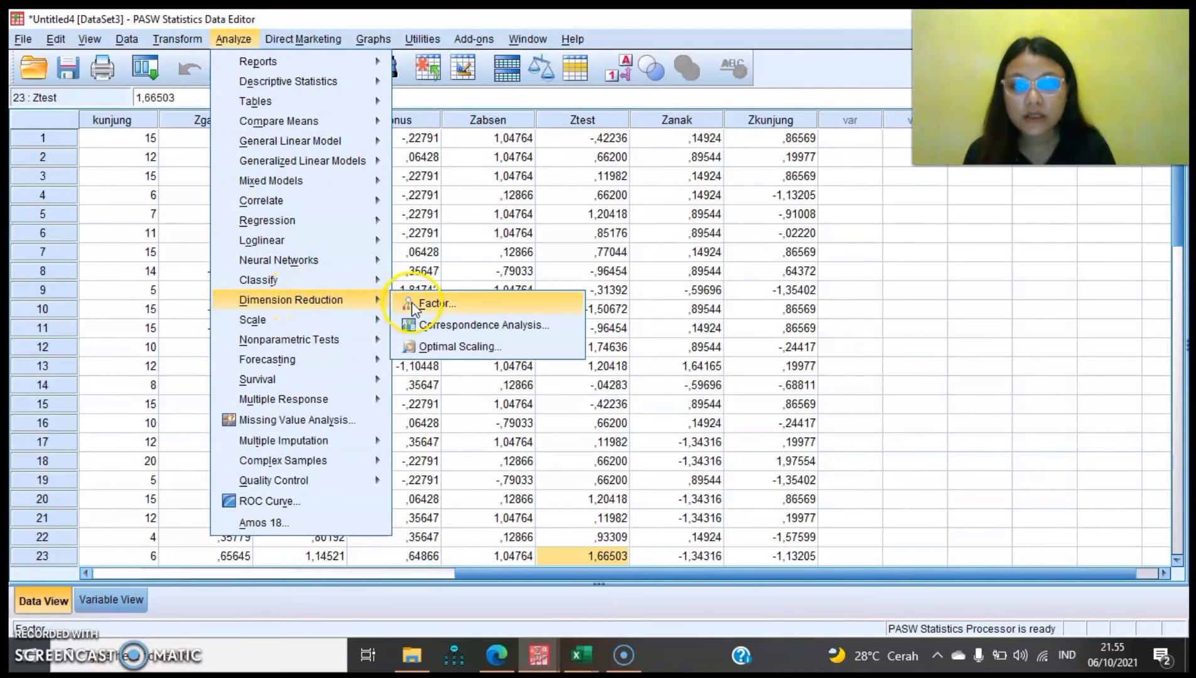
left_click(434, 304)
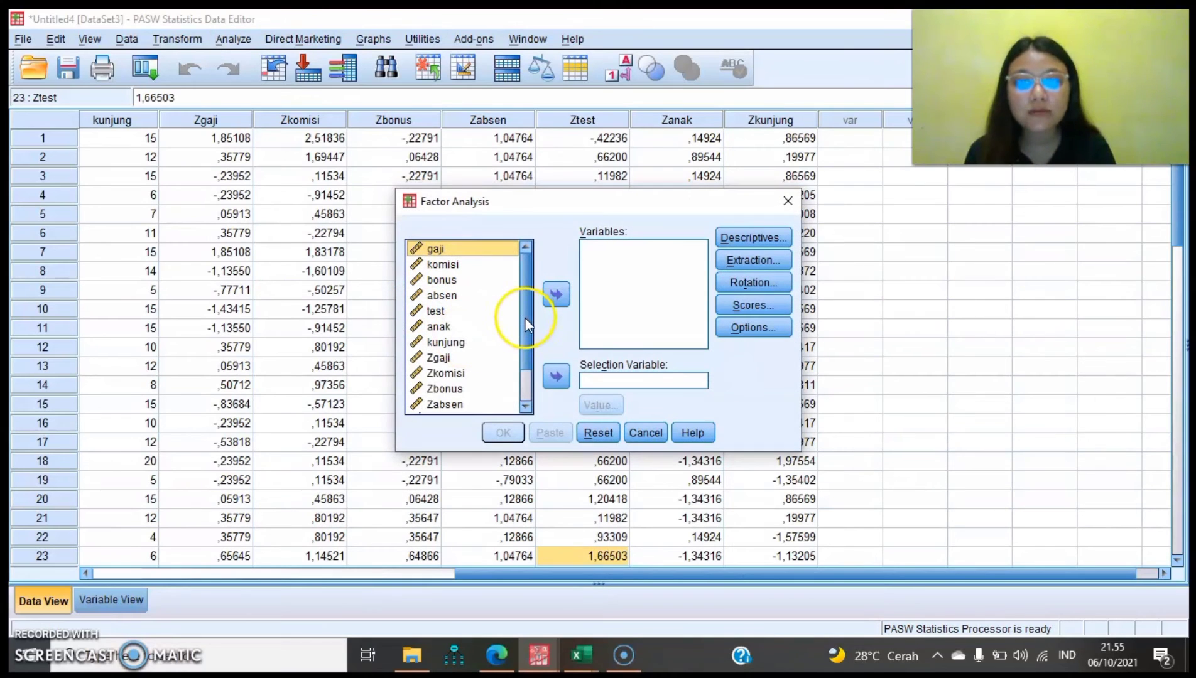
left_click_drag(525, 324, 525, 352)
left_click(446, 318)
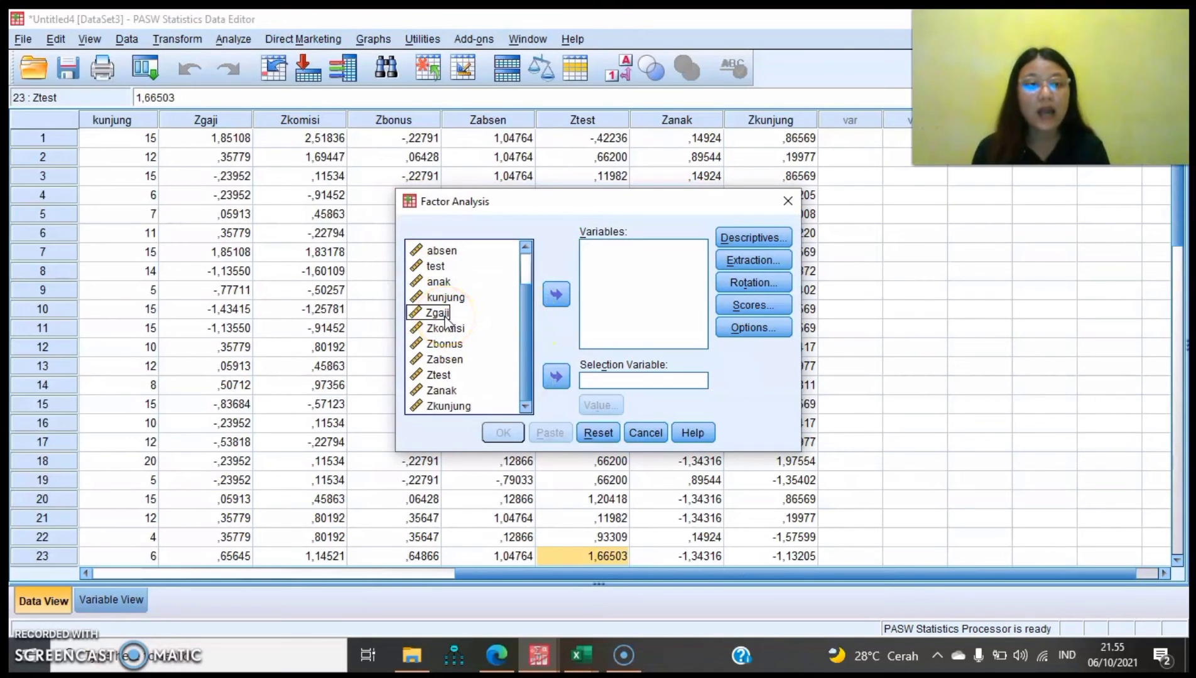
left_click_drag(577, 198, 733, 246)
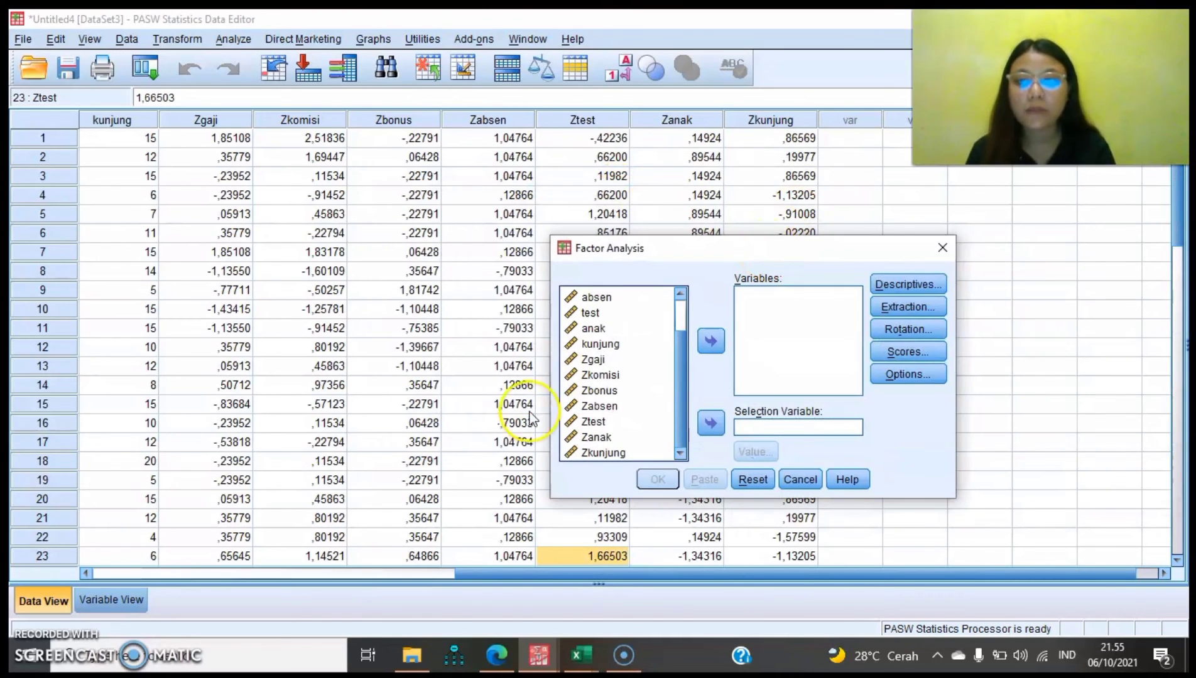
left_click_drag(487, 574, 213, 181)
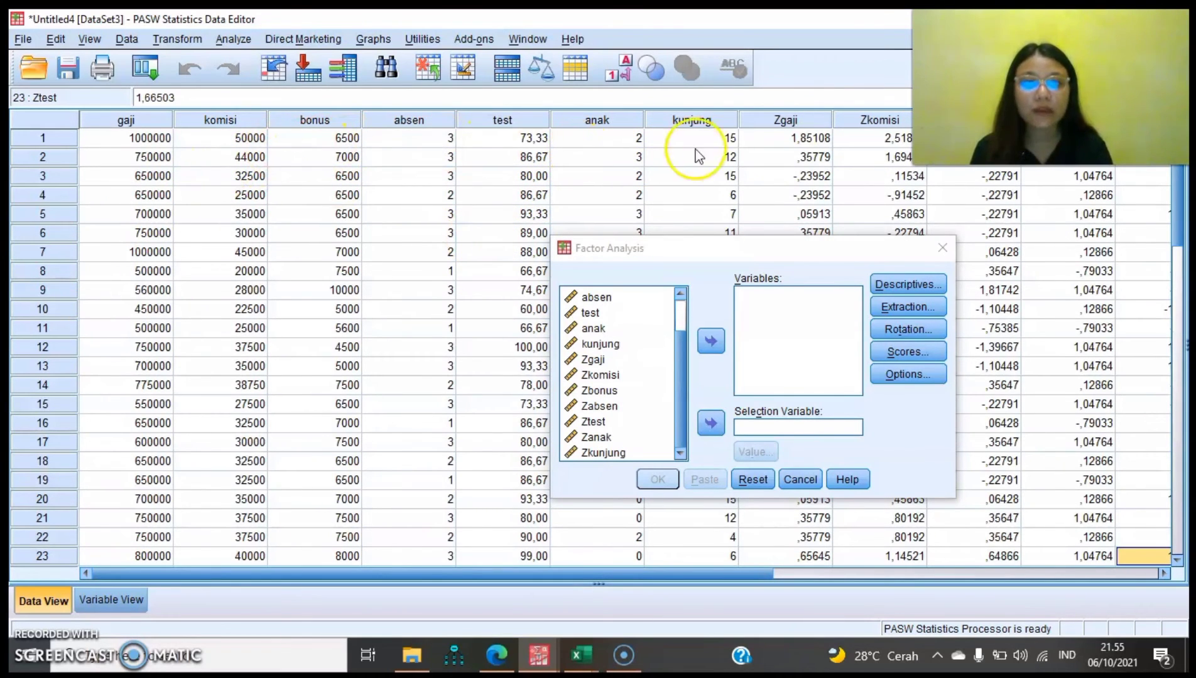
left_click_drag(356, 574, 744, 571)
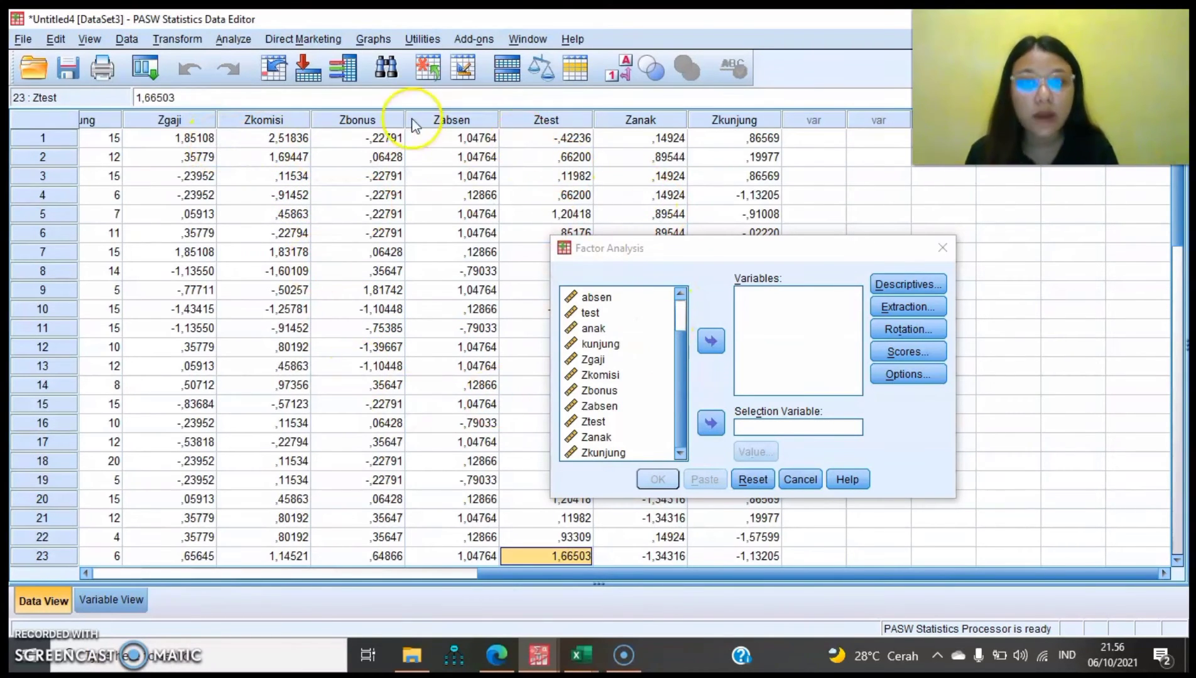
scroll(415, 125, "left", 2)
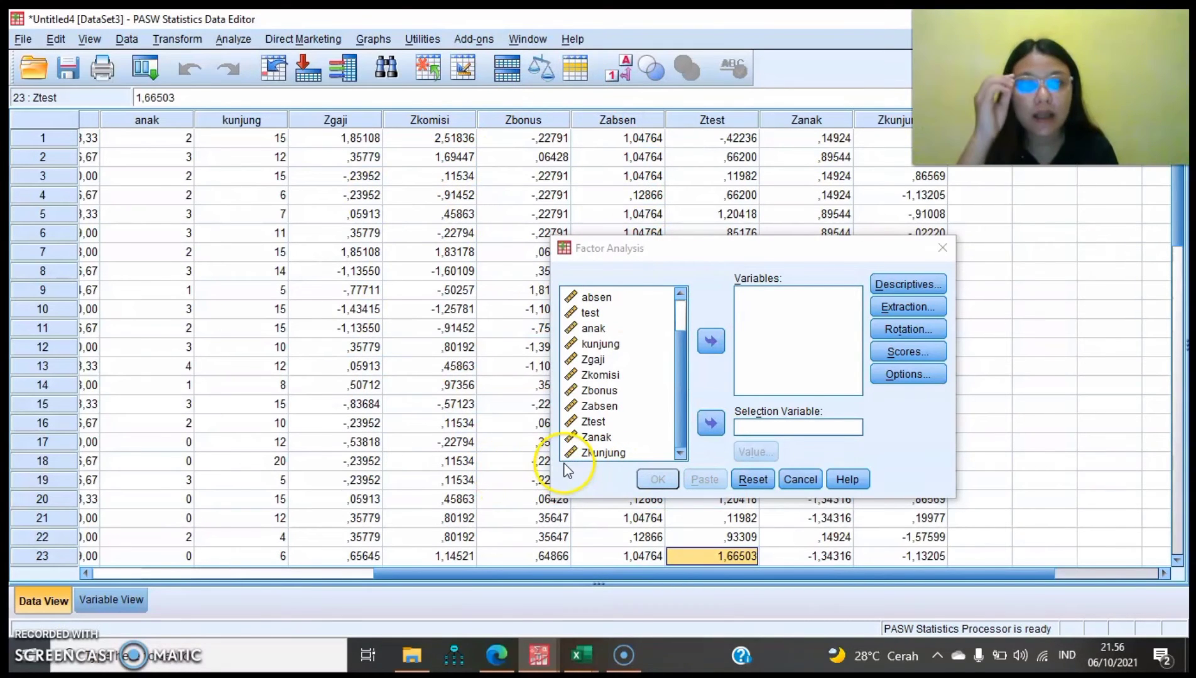
- Add the seven standardized variables from Zgaji to Zkunjung to the factor analysis
left_click(602, 359)
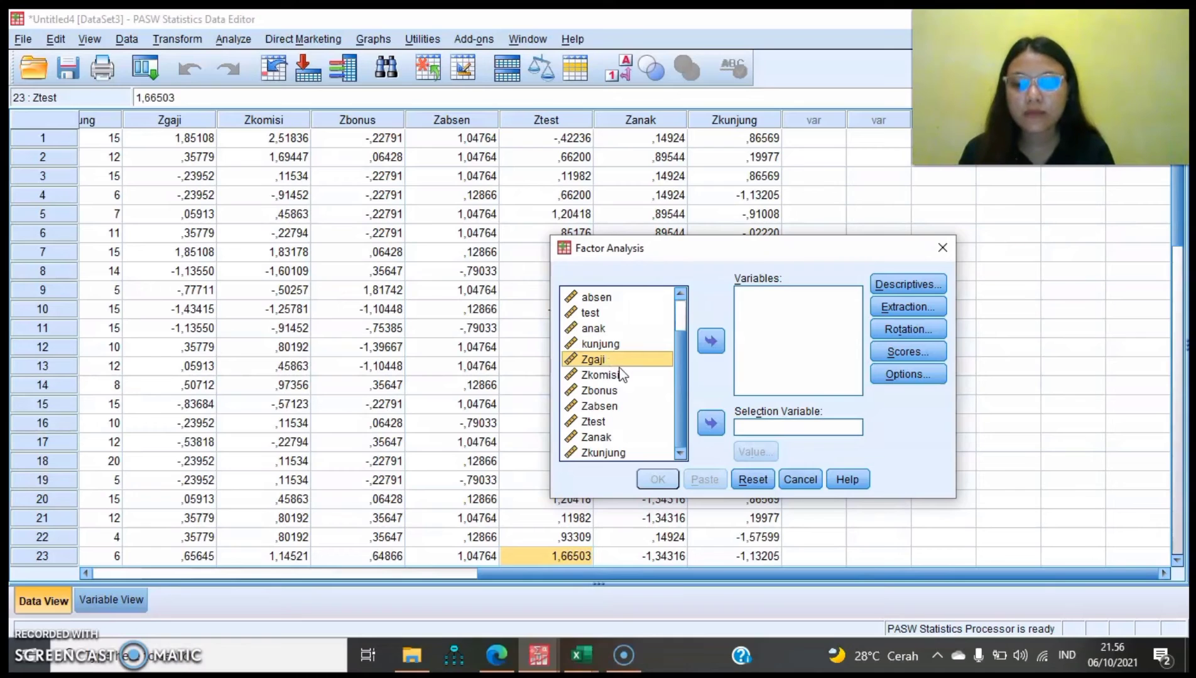
left_click(600, 375, "ctrl")
left_click(600, 390, "ctrl")
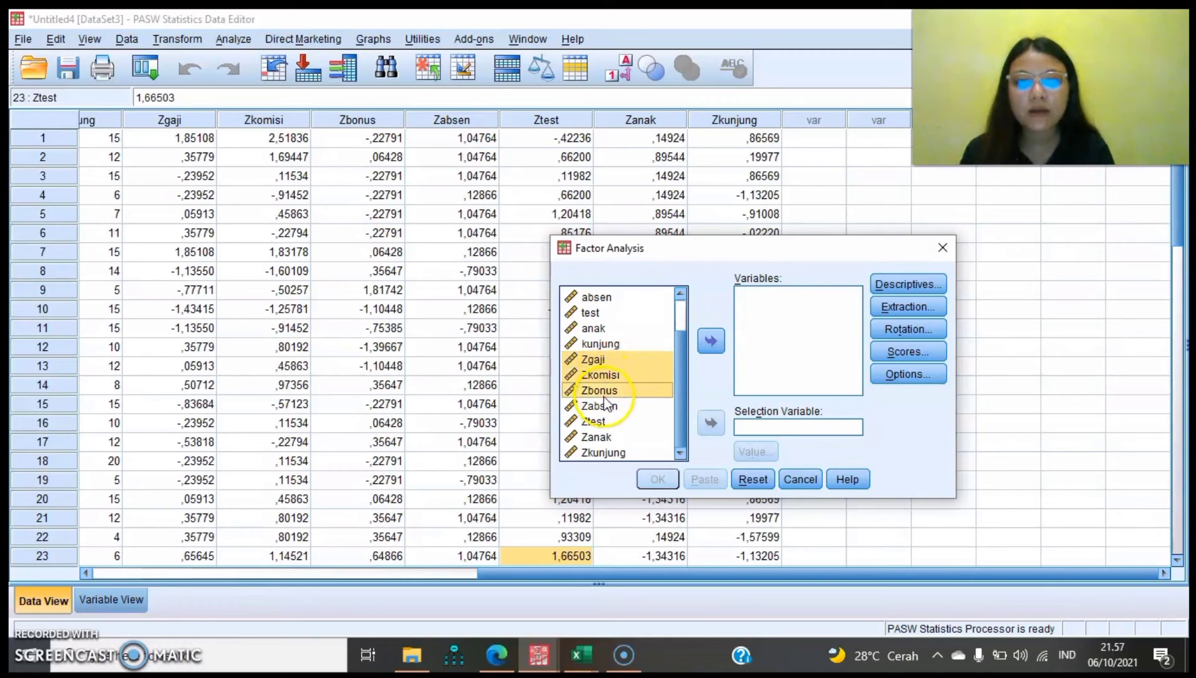
left_click(600, 405, "ctrl")
left_click(596, 422, "ctrl")
left_click(596, 437, "ctrl")
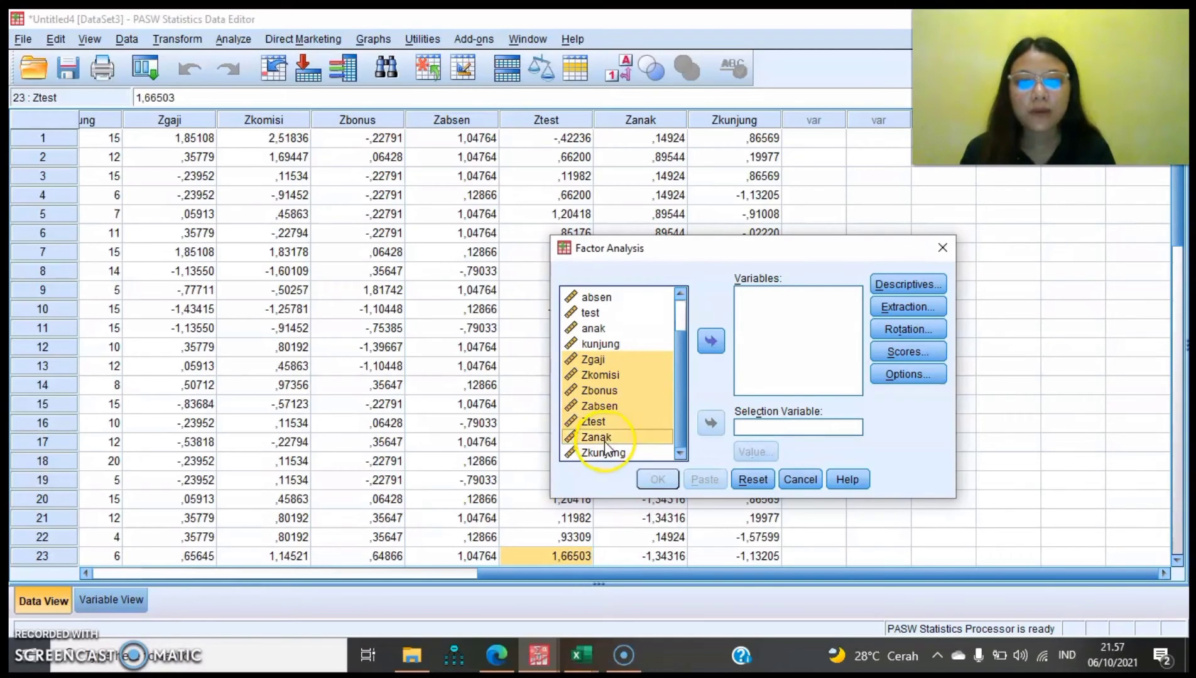
left_click(603, 452, "ctrl")
left_click(711, 341)
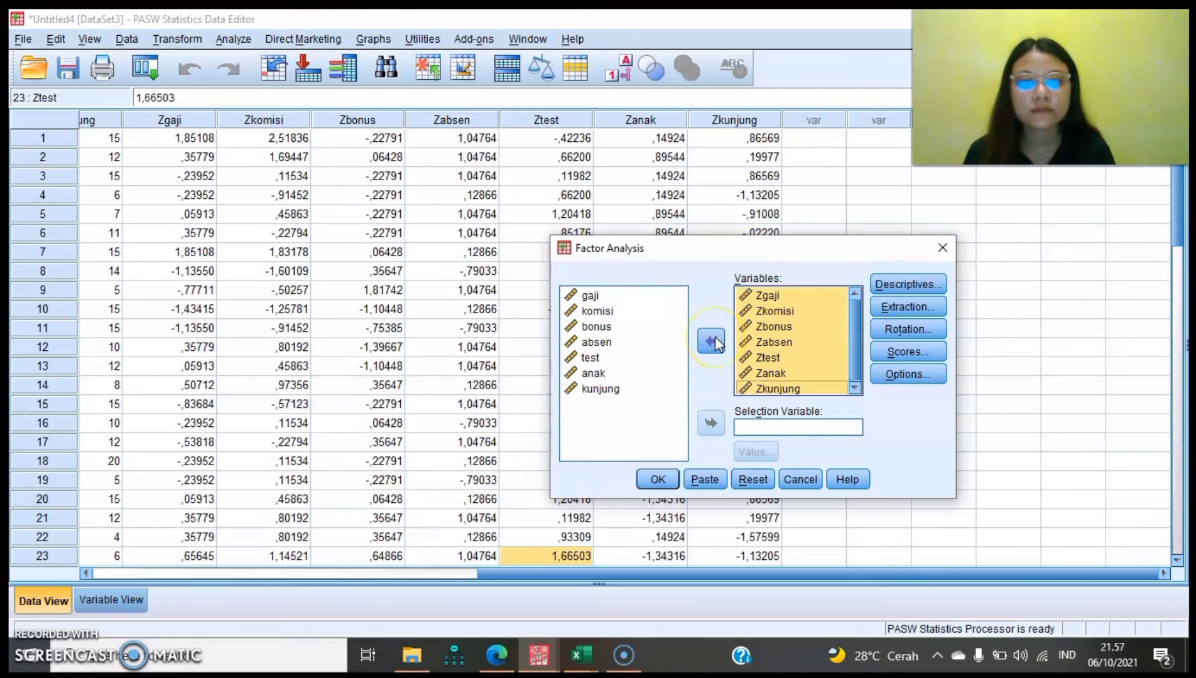
- Run the factor analysis with KMO and Bartlett's test of sphericity and the anti-image matrix, and review both result tables
left_click(885, 287)
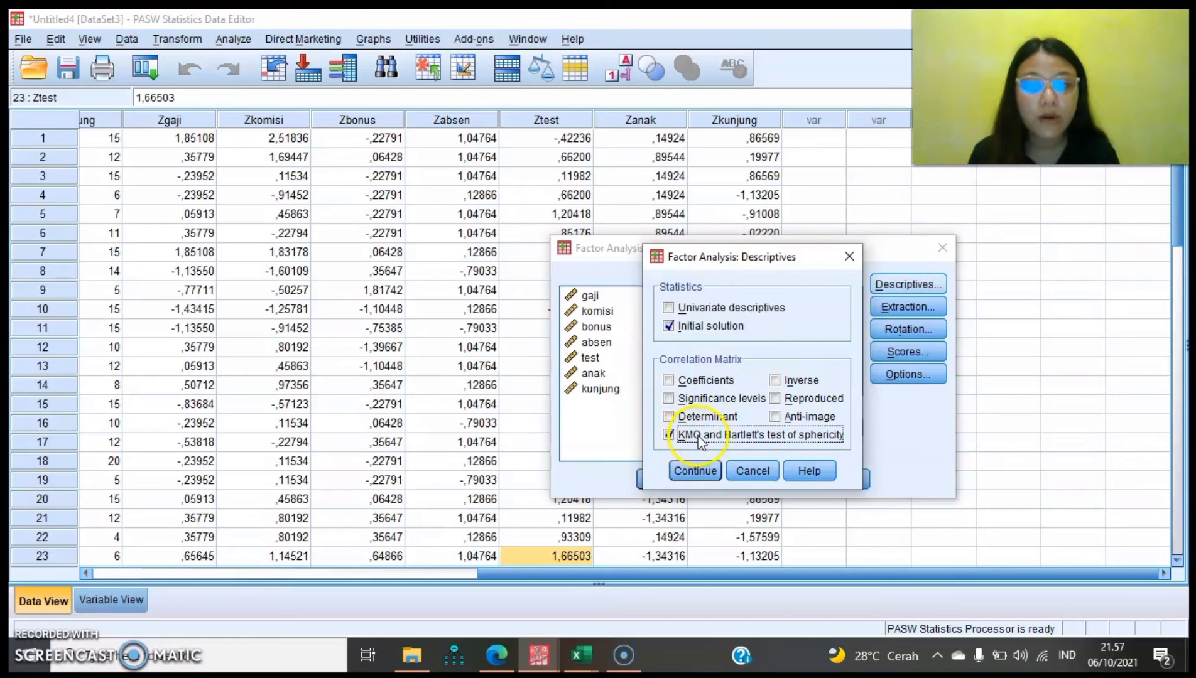
left_click(776, 417)
left_click(688, 472)
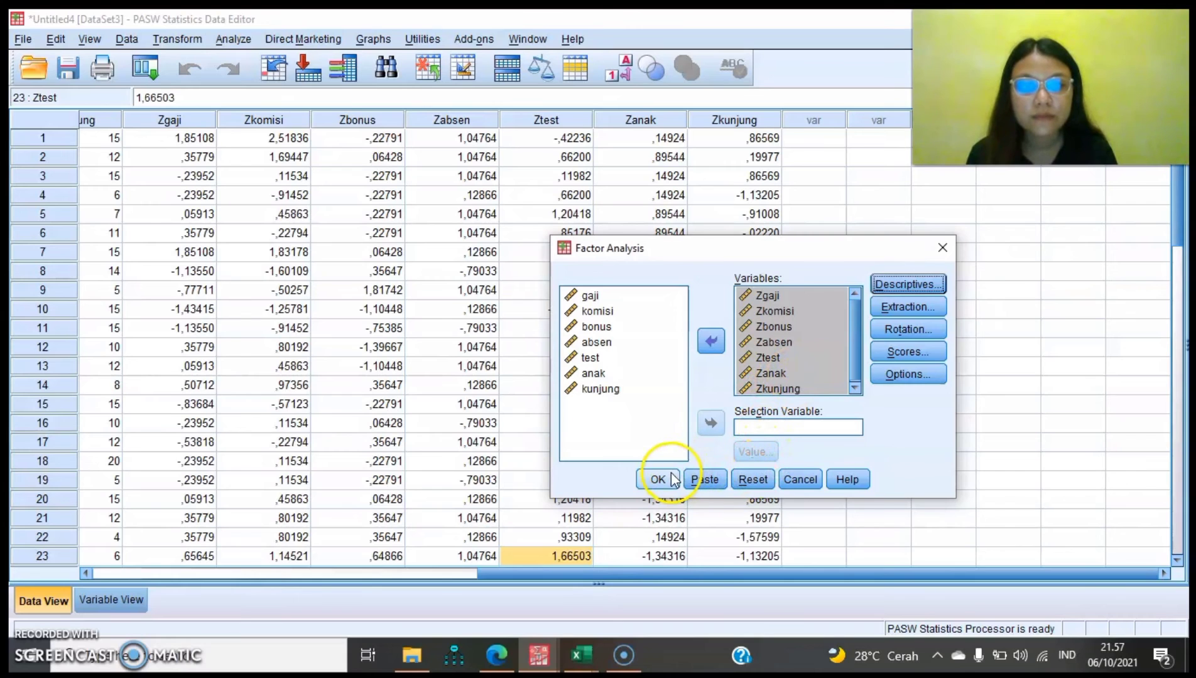
left_click(657, 480)
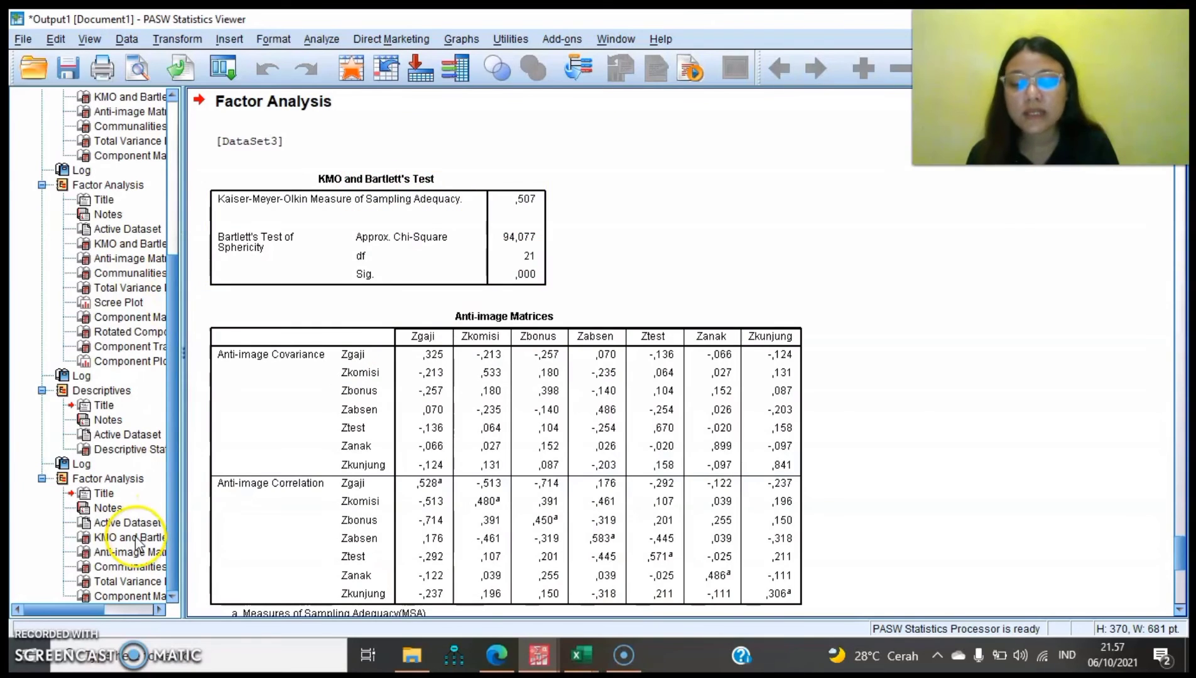
left_click(108, 537)
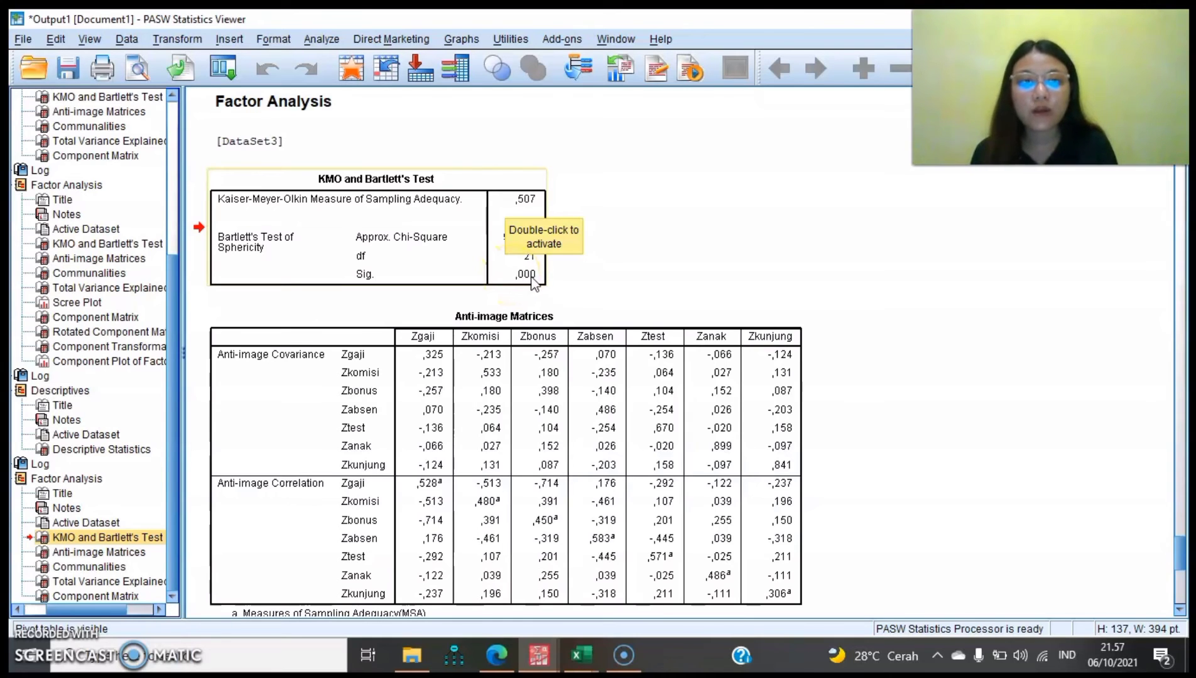
left_click_drag(1180, 562, 1182, 583)
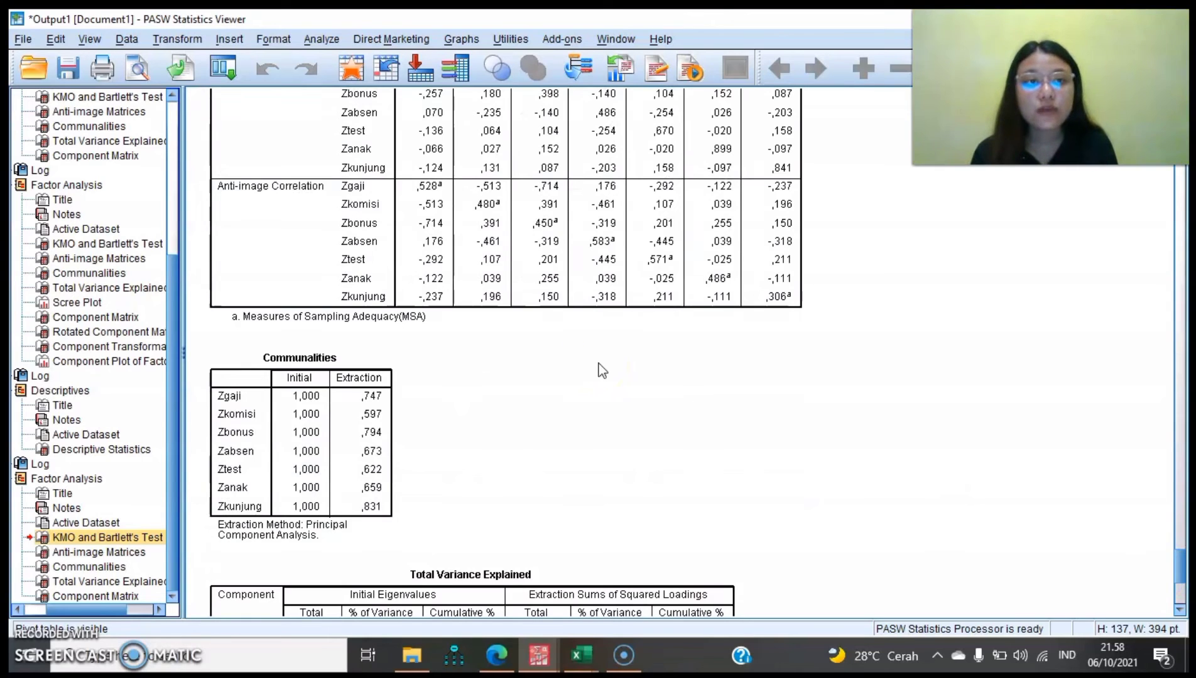
left_click(241, 162)
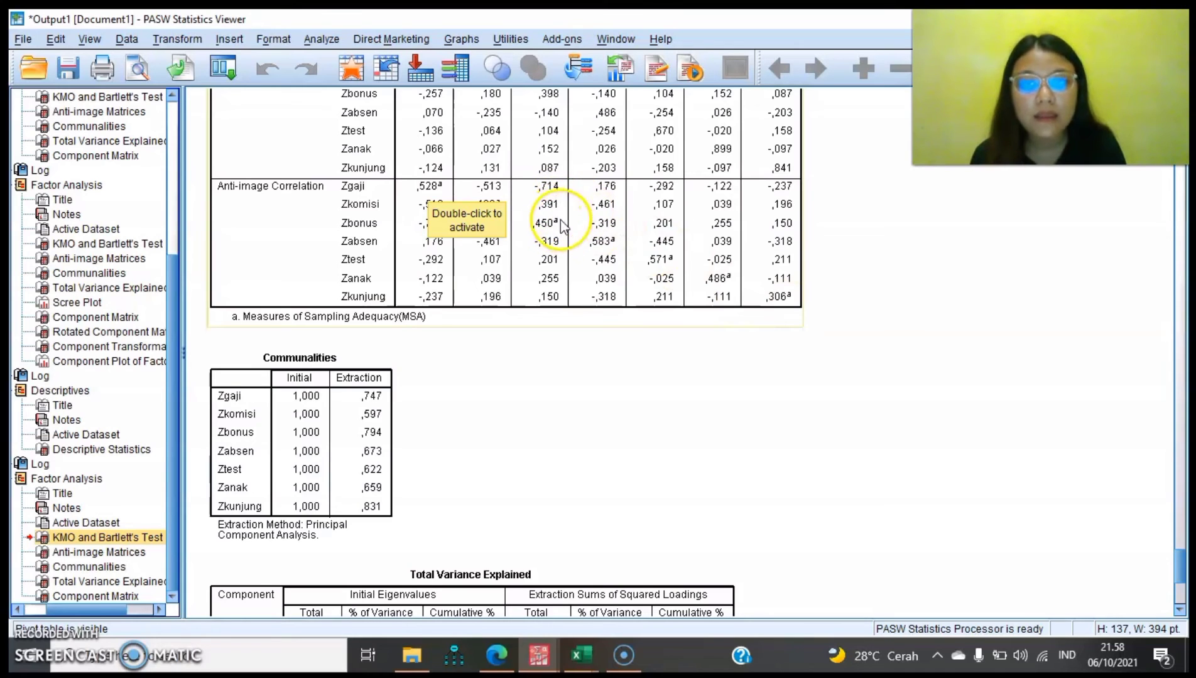
left_click(405, 185)
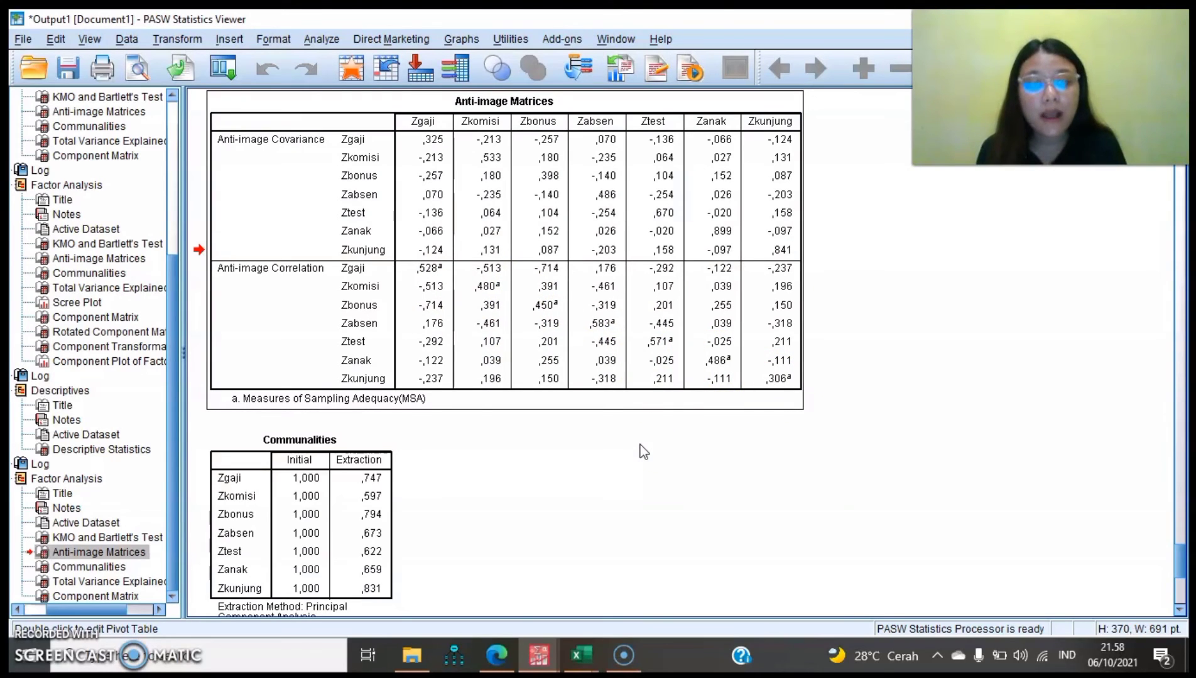
left_click(780, 401)
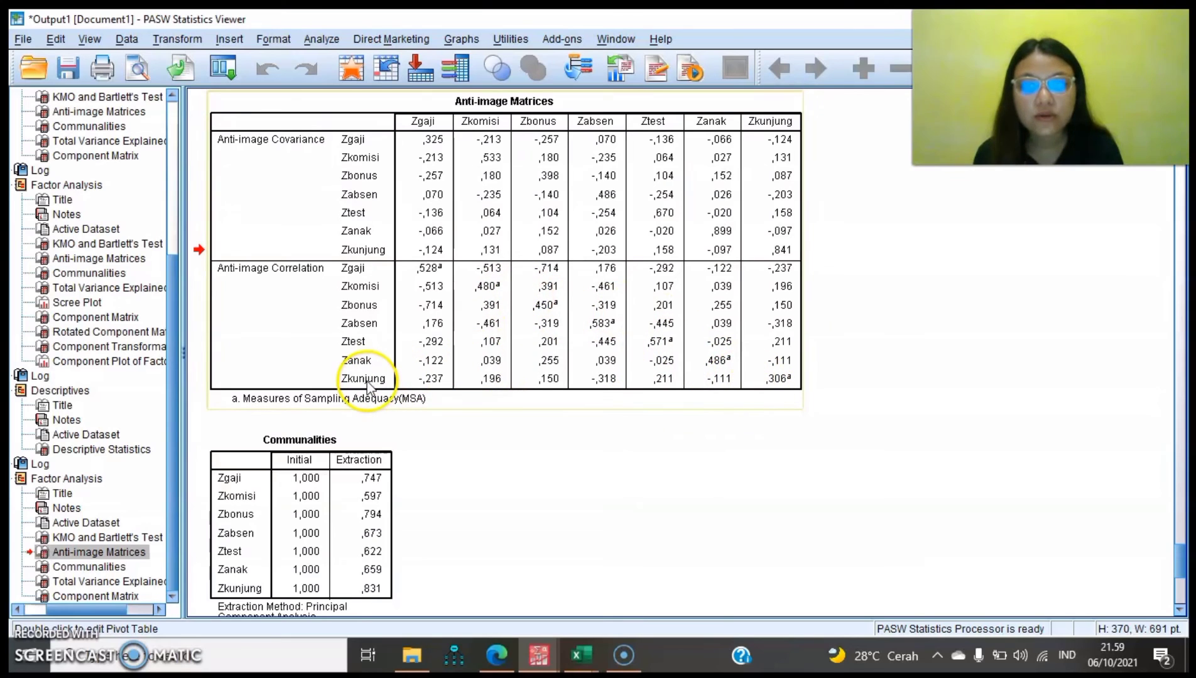
- Rerun the factor analysis without Zkunjung and review its KMO and Bartlett's test and anti-image correlations
left_click(323, 42)
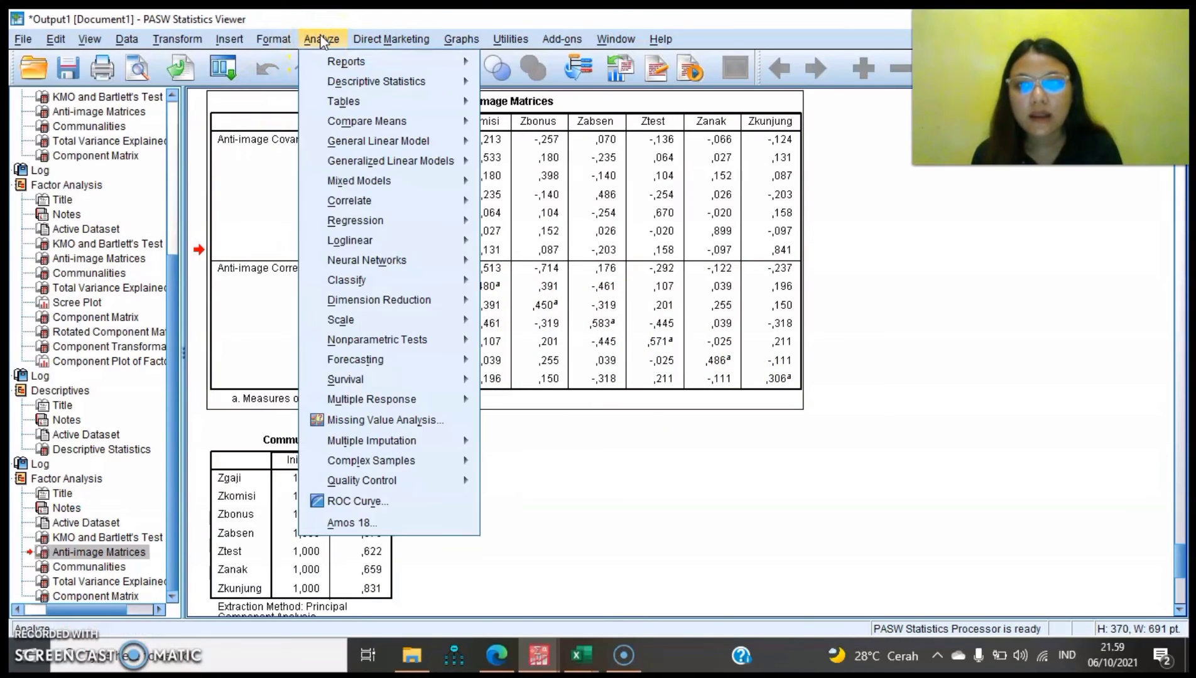
mouse_move(369, 304)
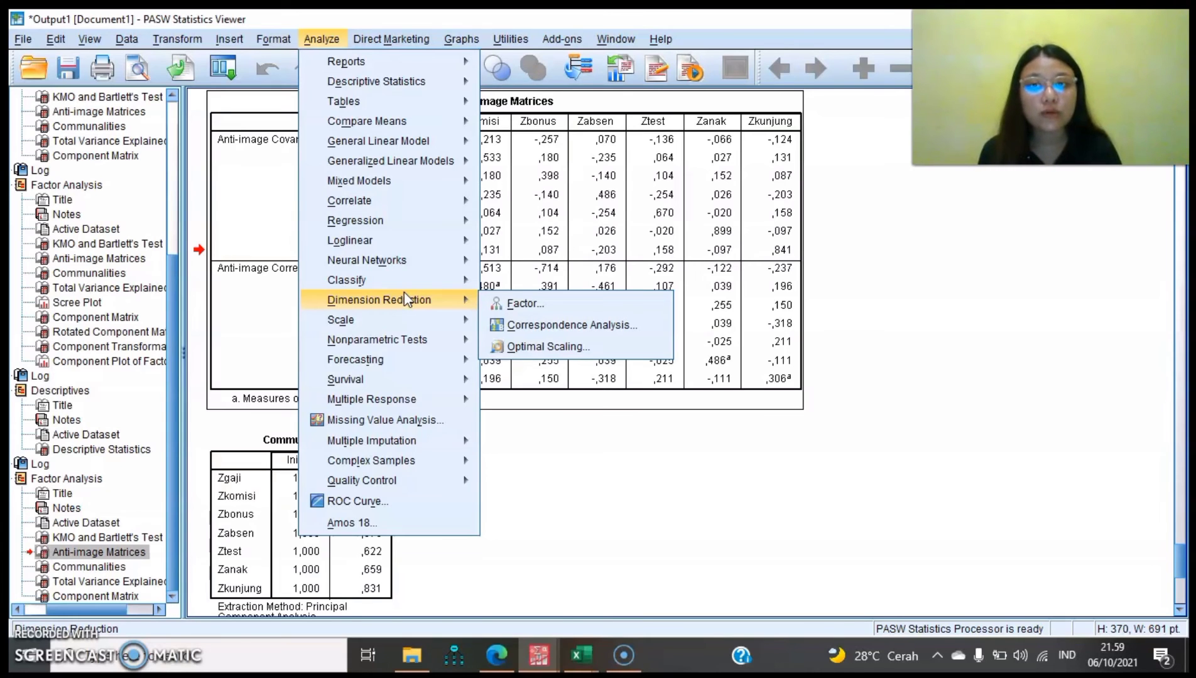
left_click(490, 304)
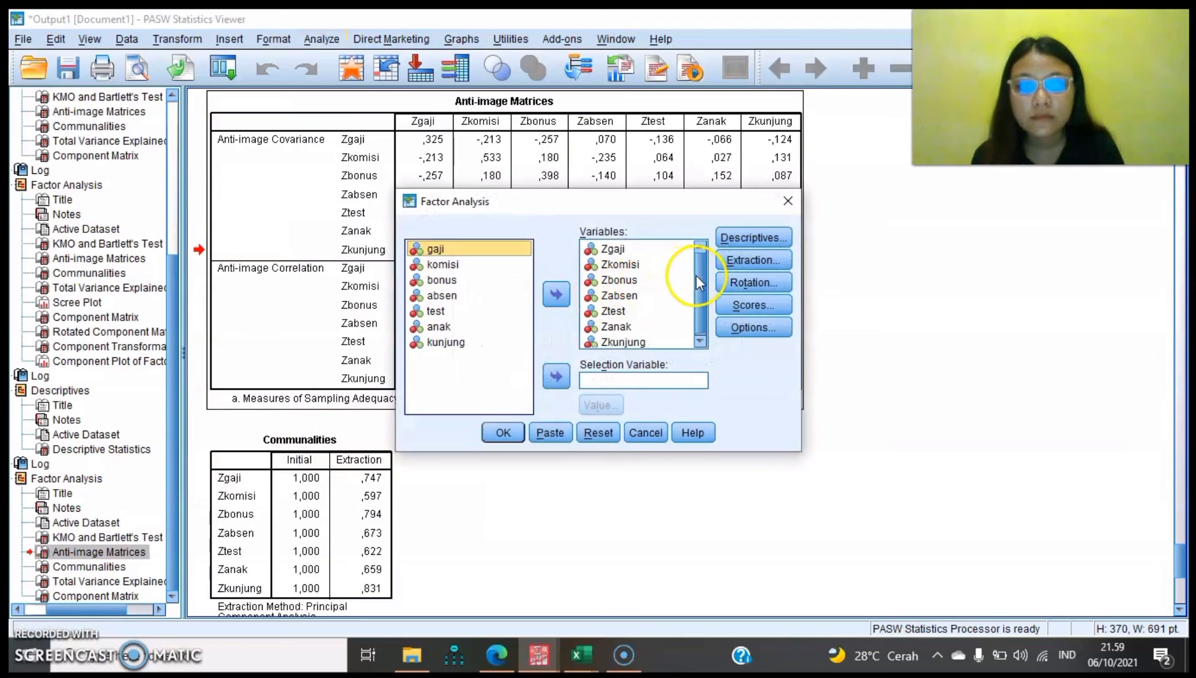
left_click(632, 340)
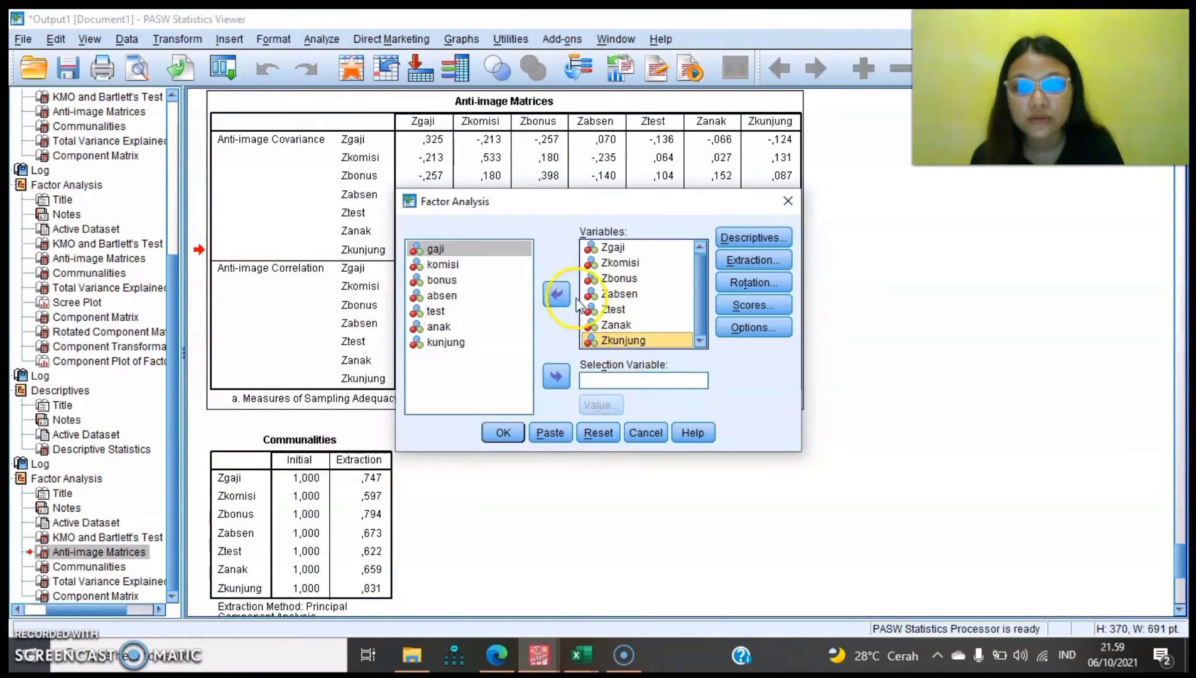
left_click(557, 295)
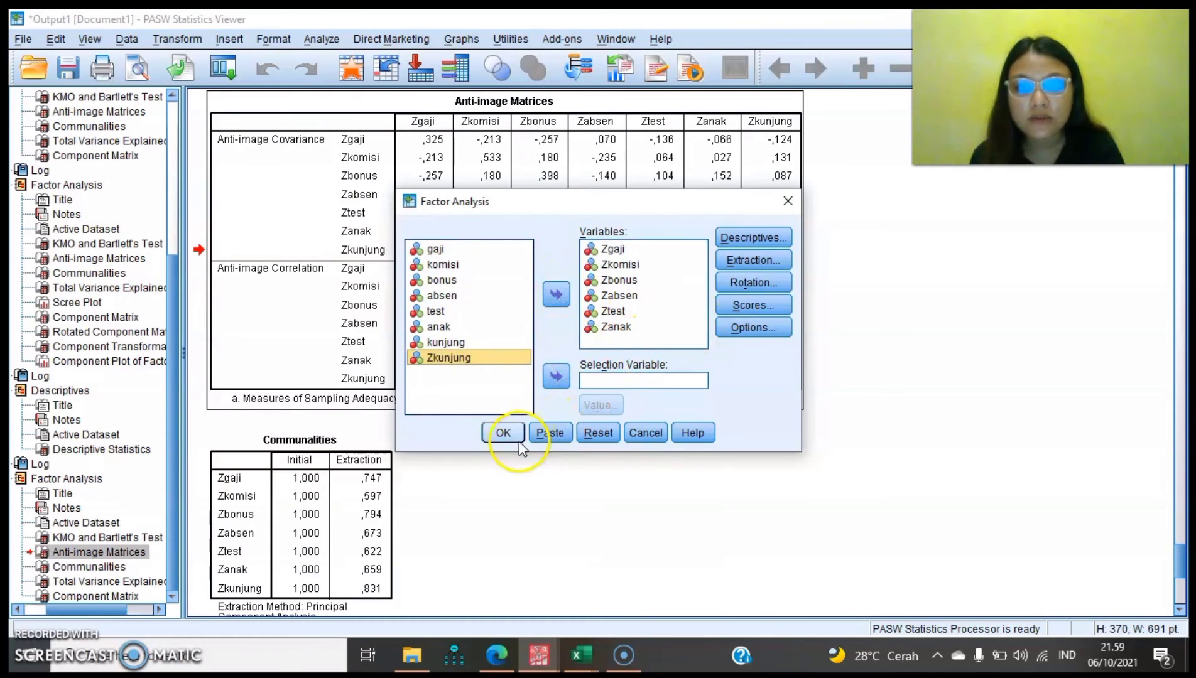
left_click(505, 433)
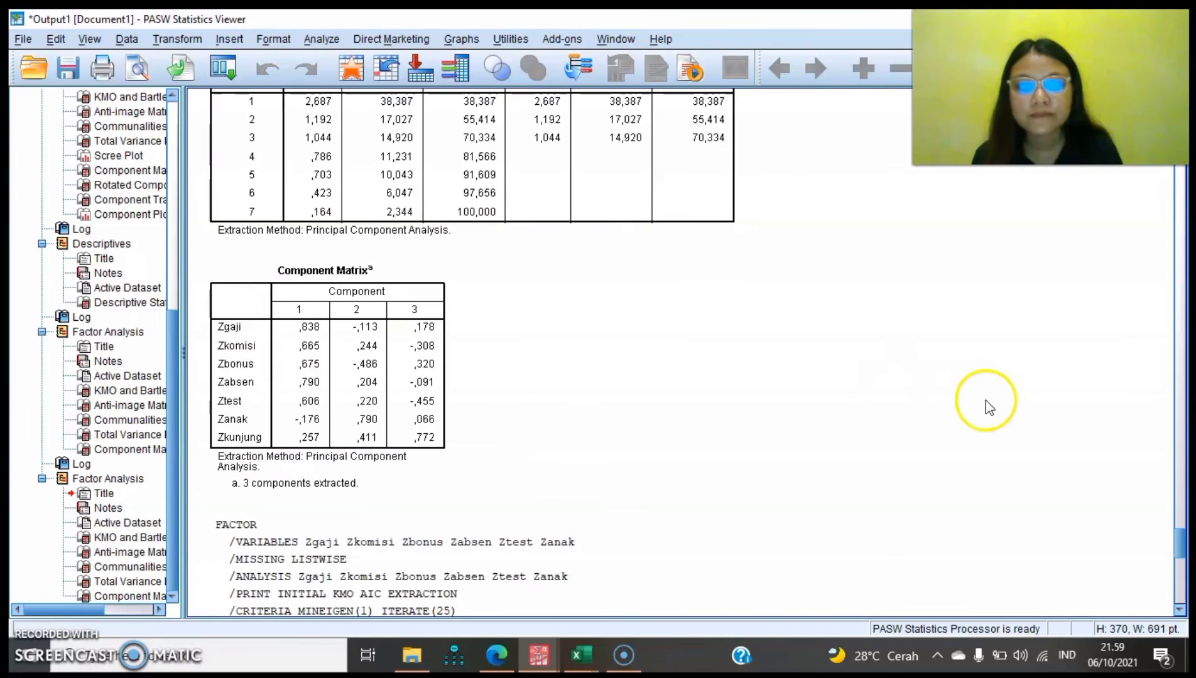
left_click_drag(1185, 548, 1185, 568)
left_click(515, 185)
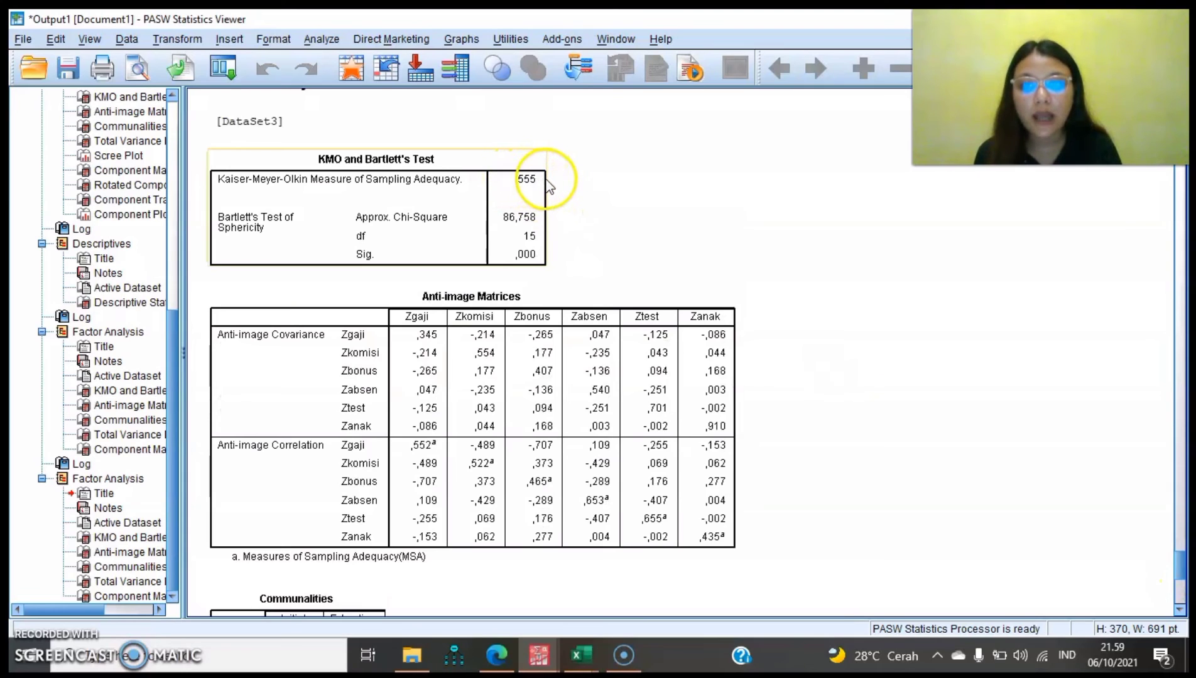
left_click(950, 411)
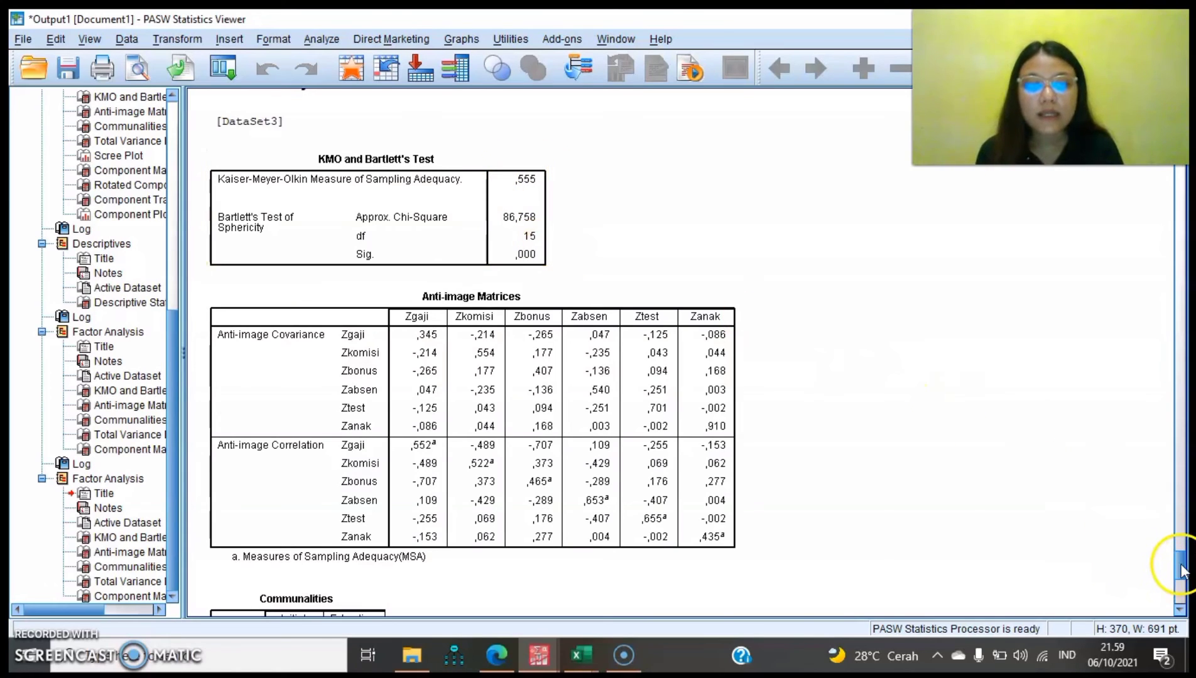
scroll(1180, 570, "down", 2)
left_click(387, 422)
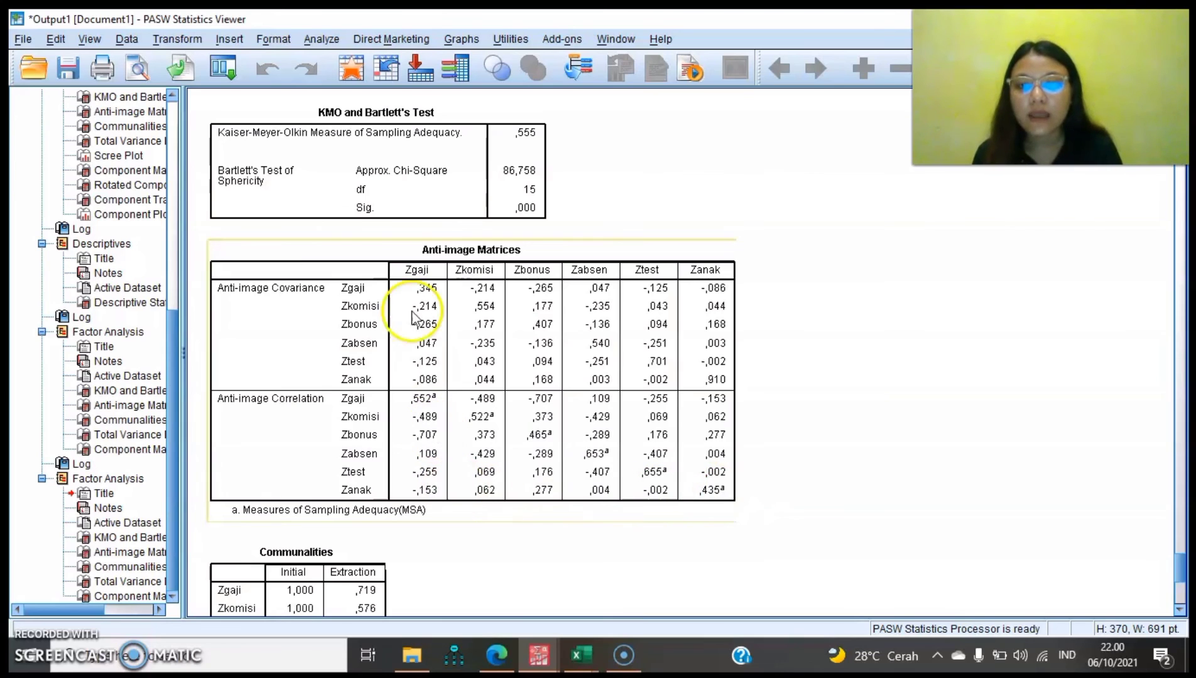
- Rerun the factor analysis with Zanak also removed and examine the new anti-image matrices
left_click(313, 45)
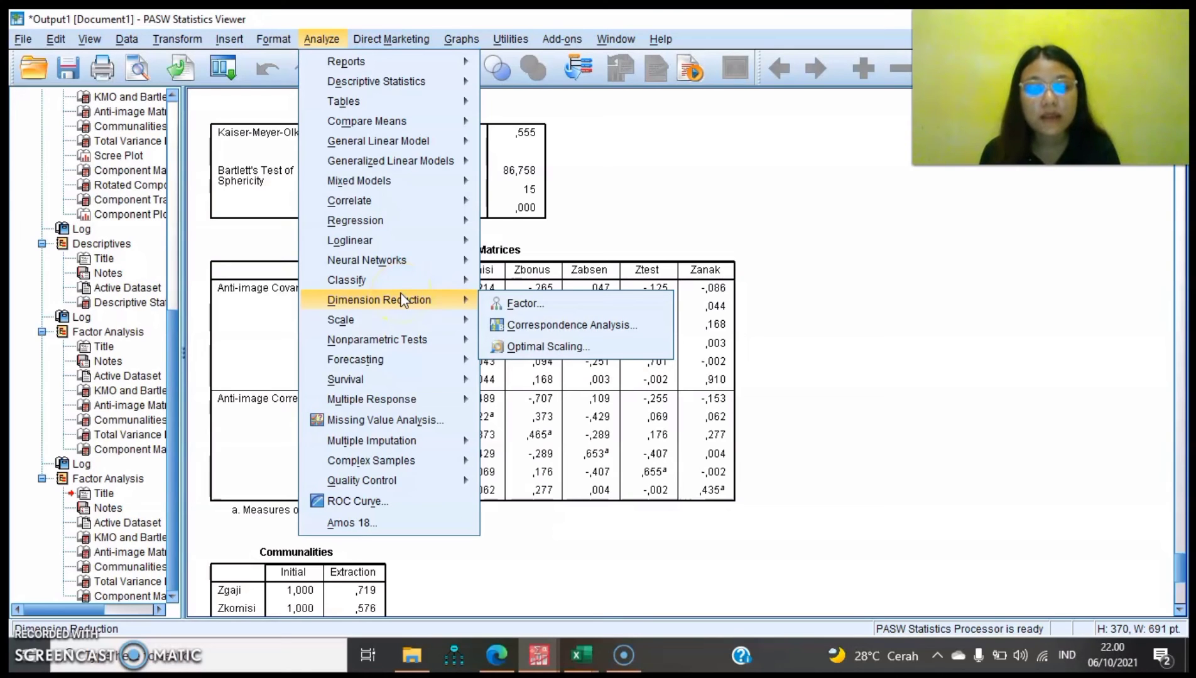
left_click(515, 303)
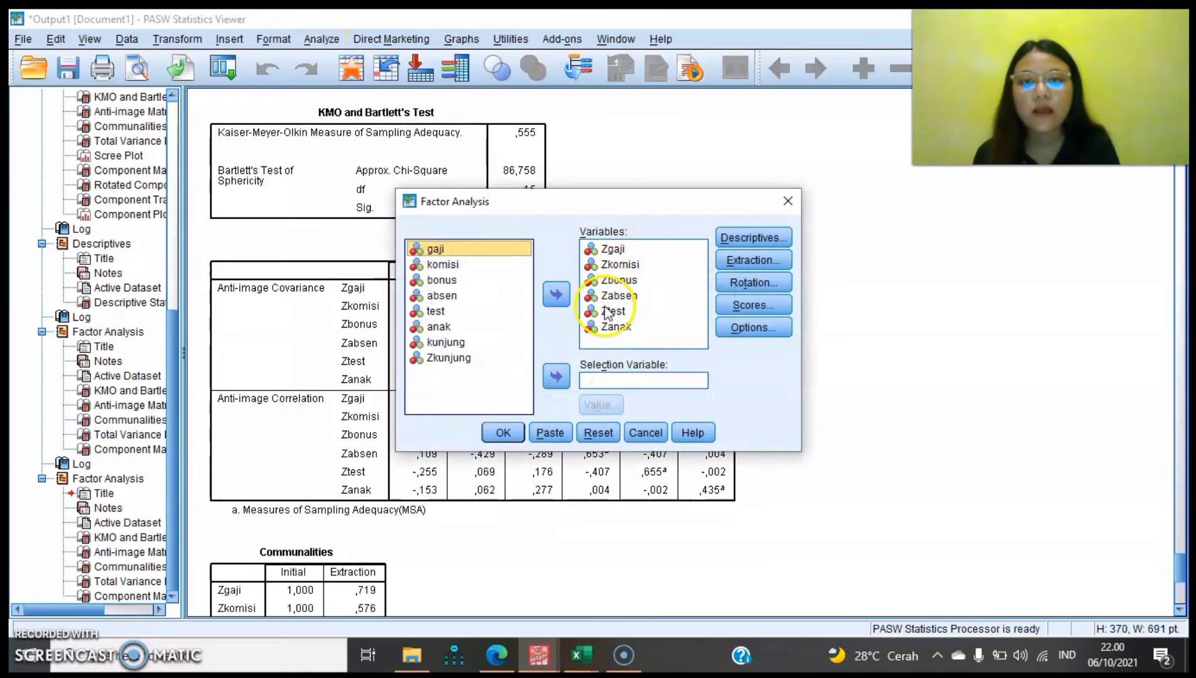
left_click(607, 329)
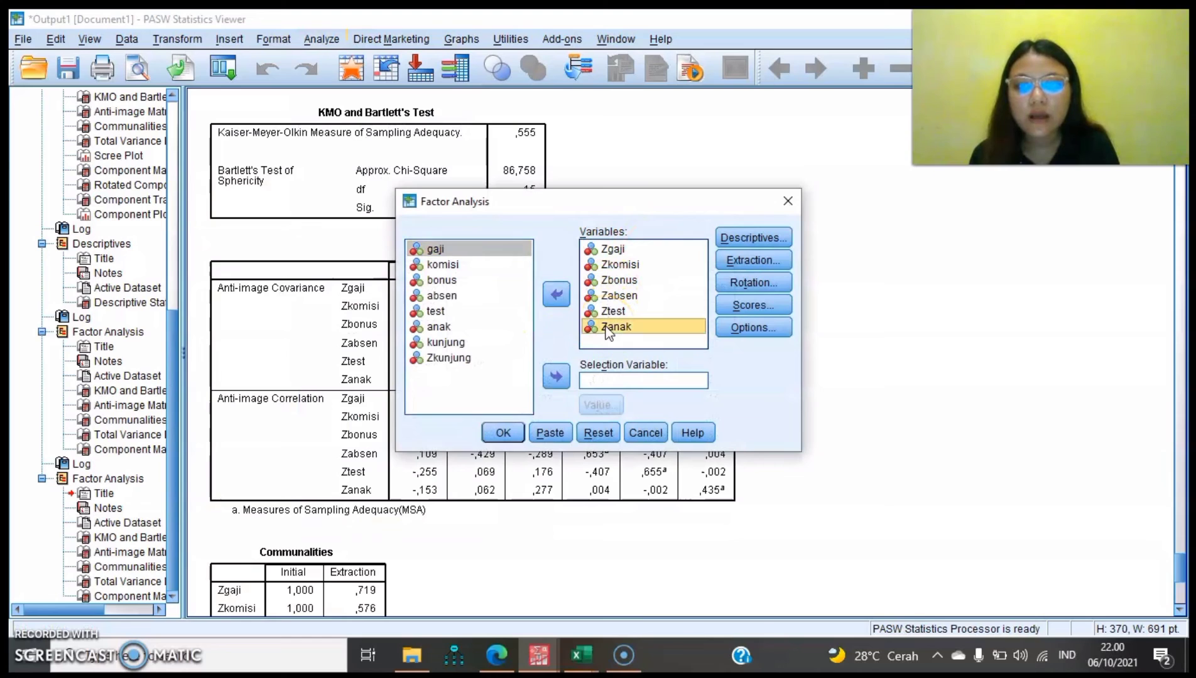
left_click(556, 294)
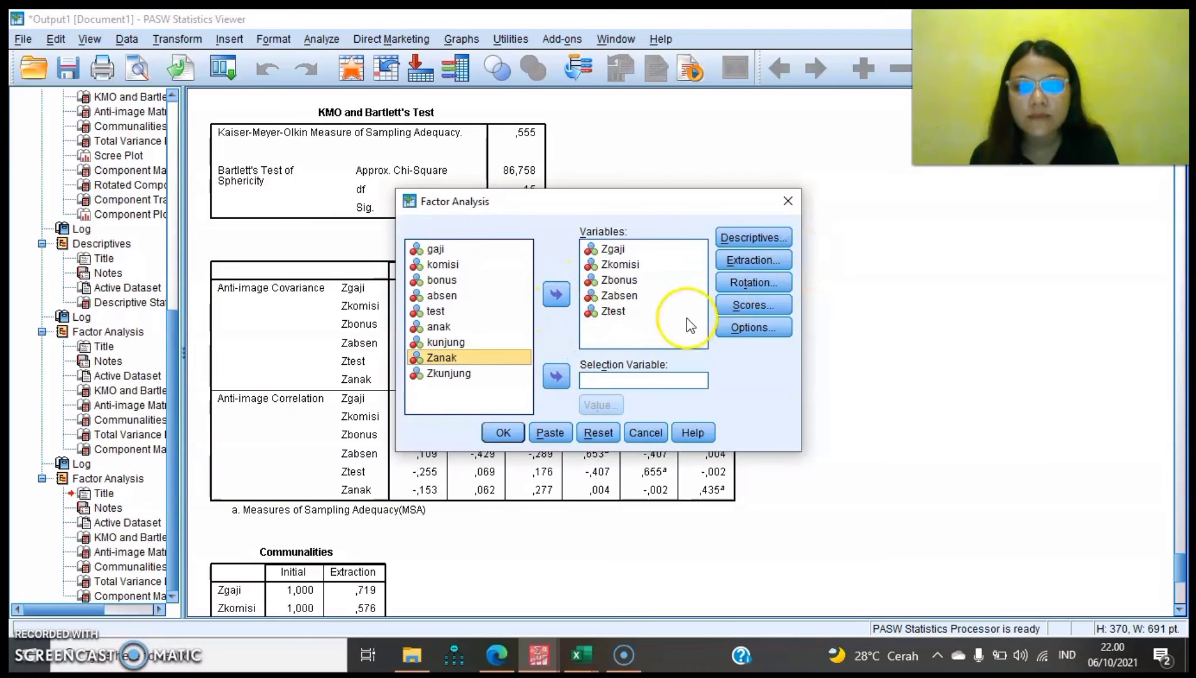
left_click(503, 433)
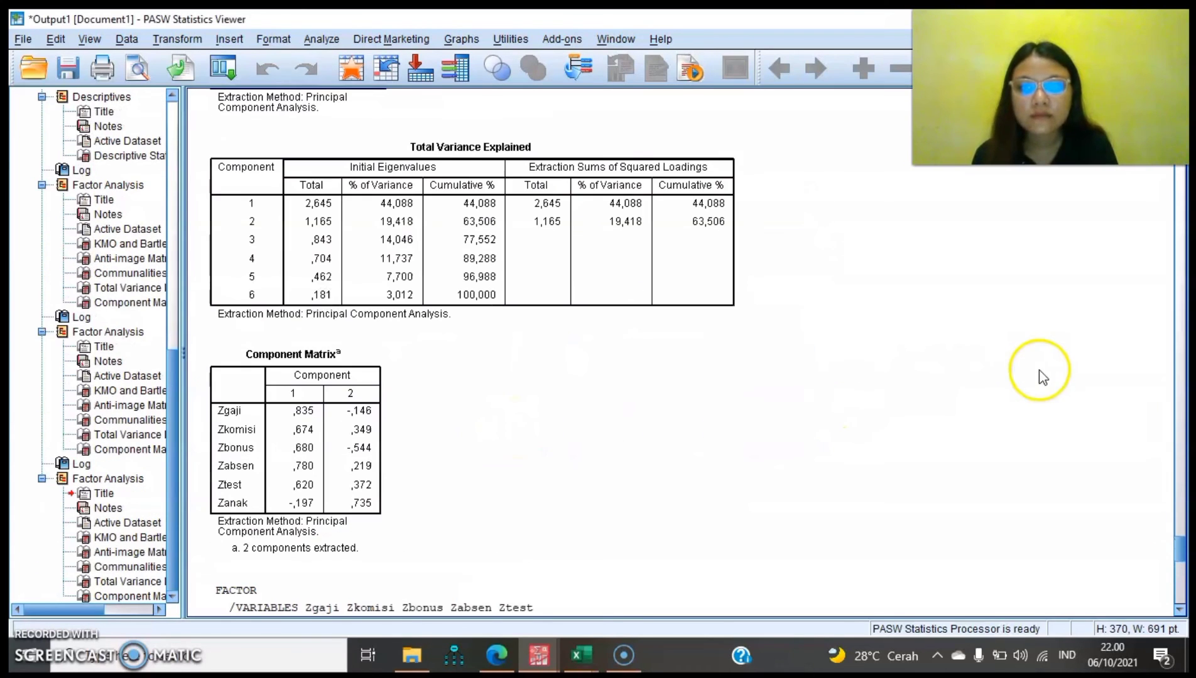
left_click_drag(1178, 552, 1180, 578)
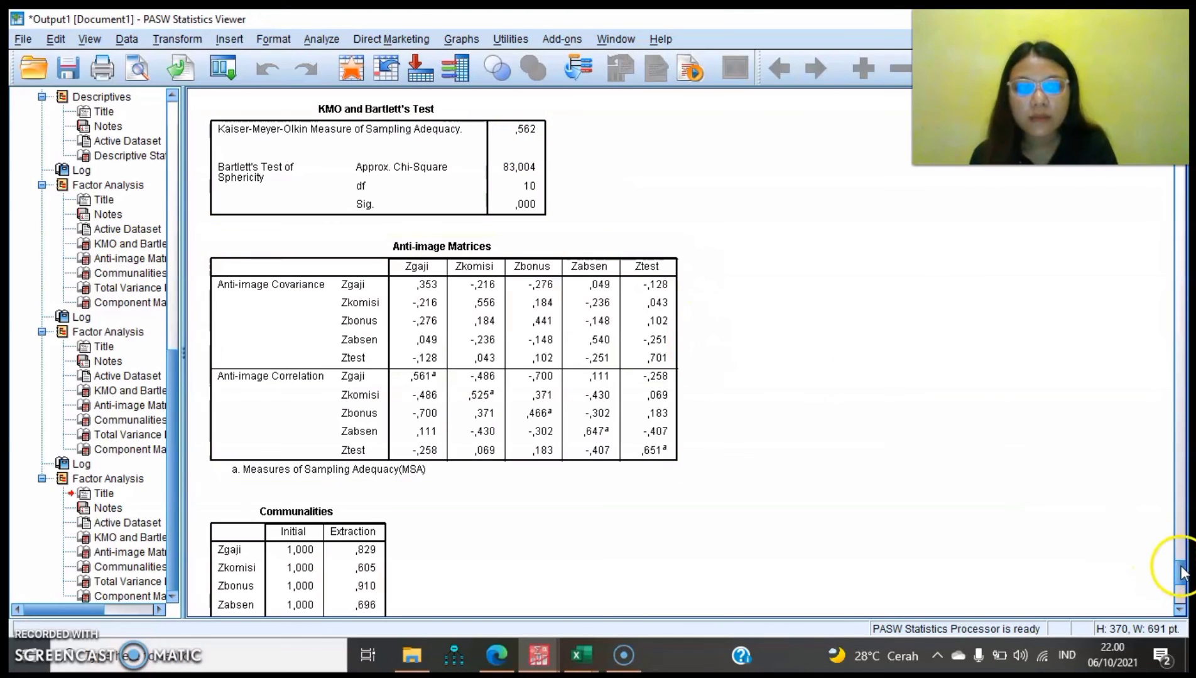
scroll(1180, 573, "down", 6)
scroll(1180, 569, "up", 4)
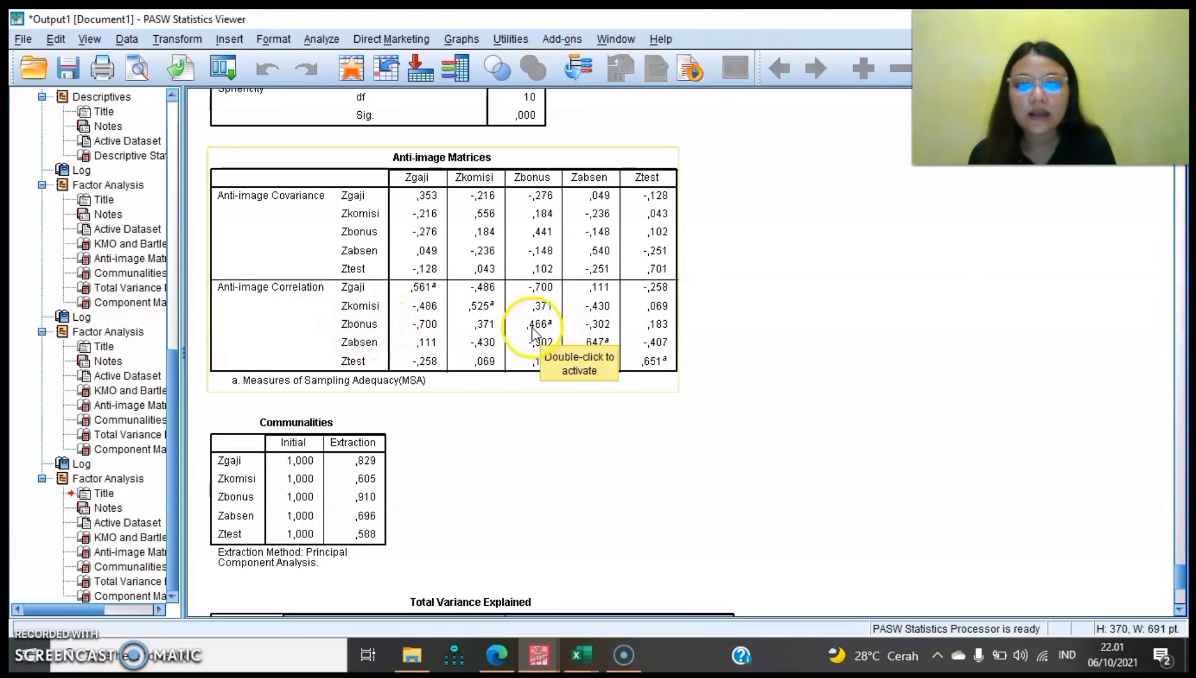
- Remove Zbonus from the factor analysis, rerun it, and review the KMO, anti-image and communalities tables
left_click(317, 39)
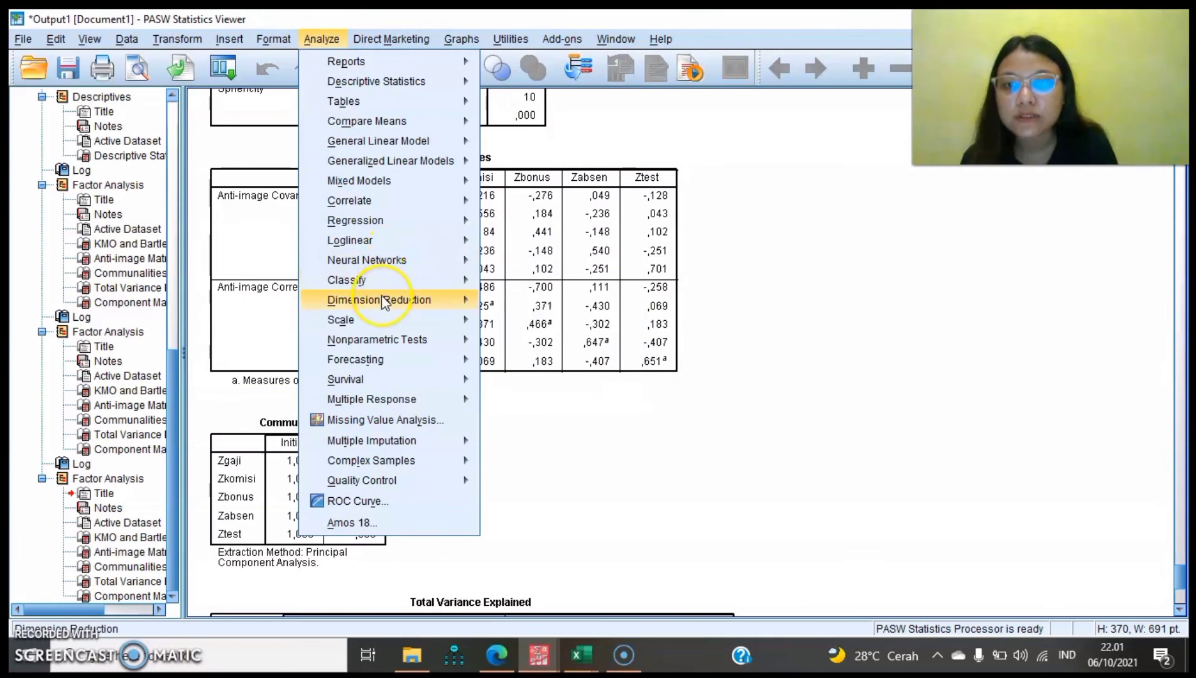
mouse_move(455, 300)
left_click(505, 302)
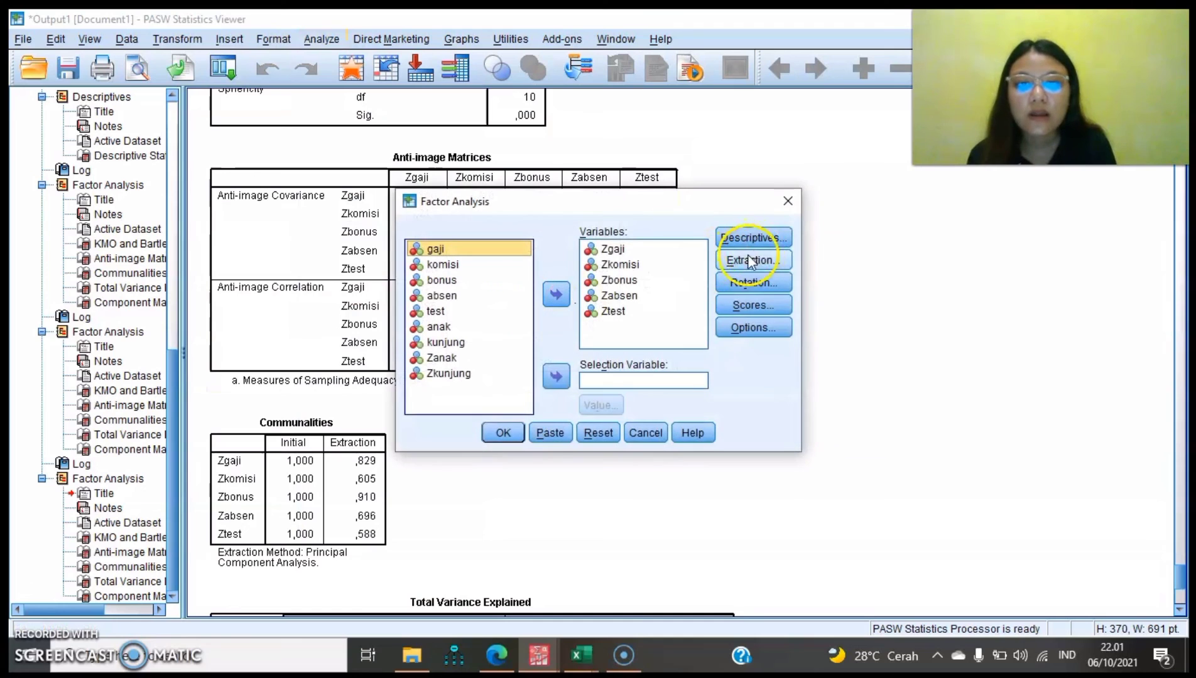
left_click(613, 281)
left_click(555, 294)
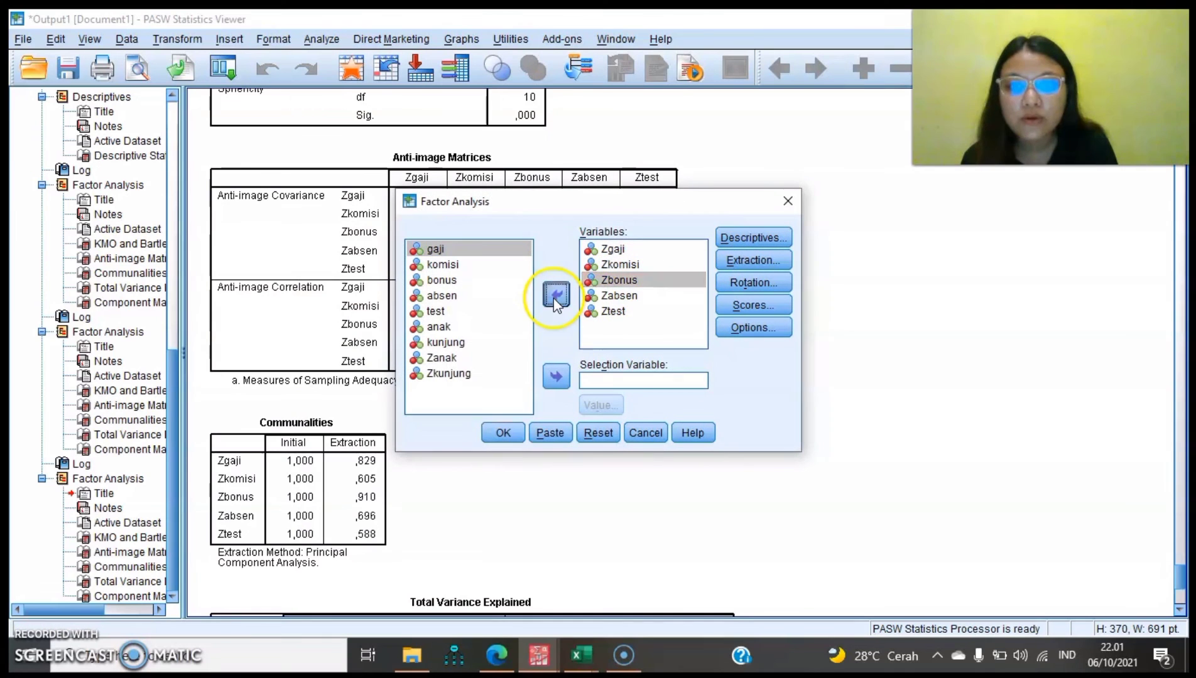
left_click(506, 434)
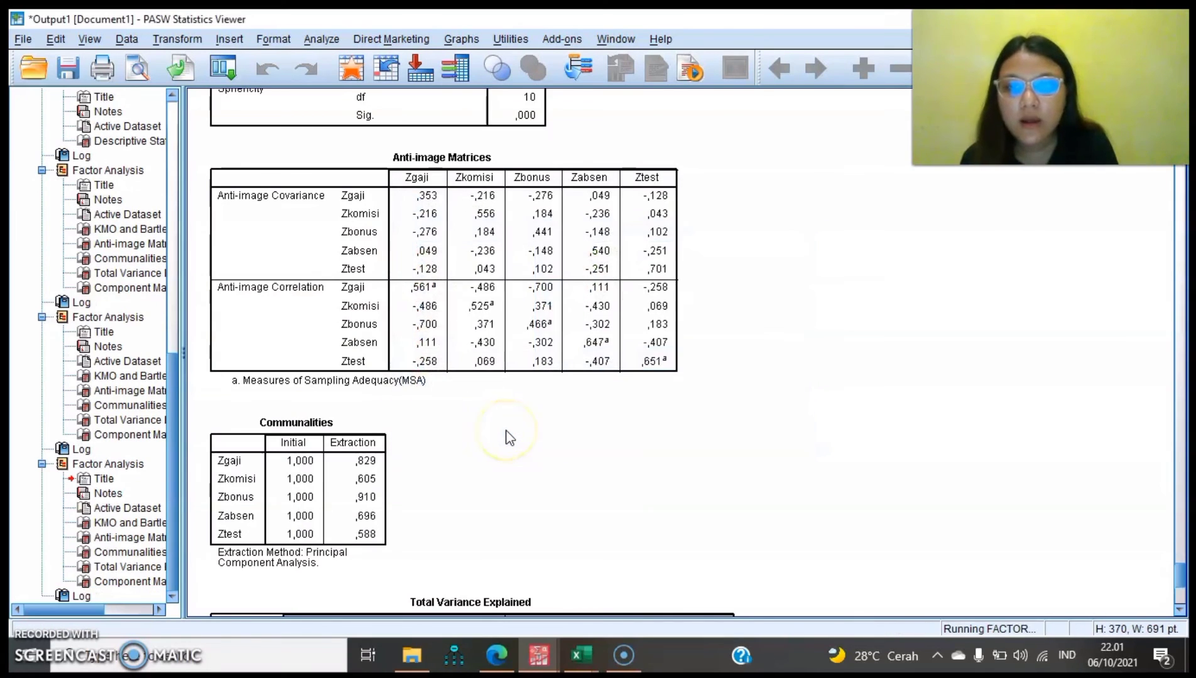
left_click_drag(1181, 574, 1181, 581)
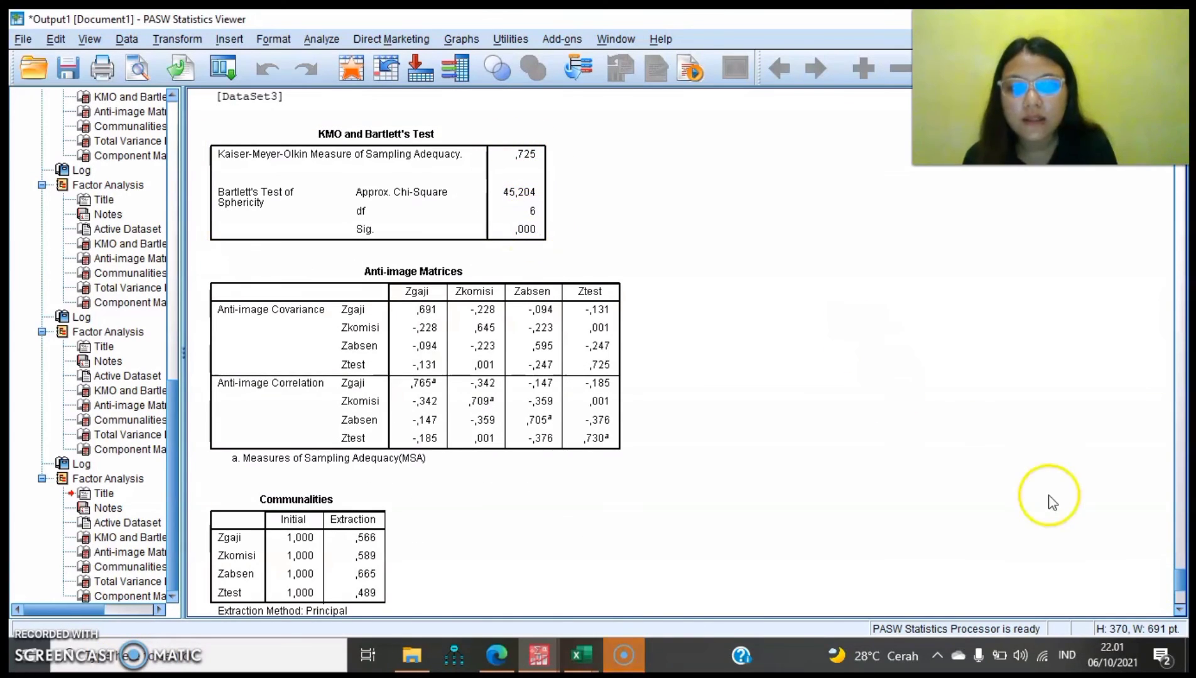
scroll(1181, 593, "down", 2)
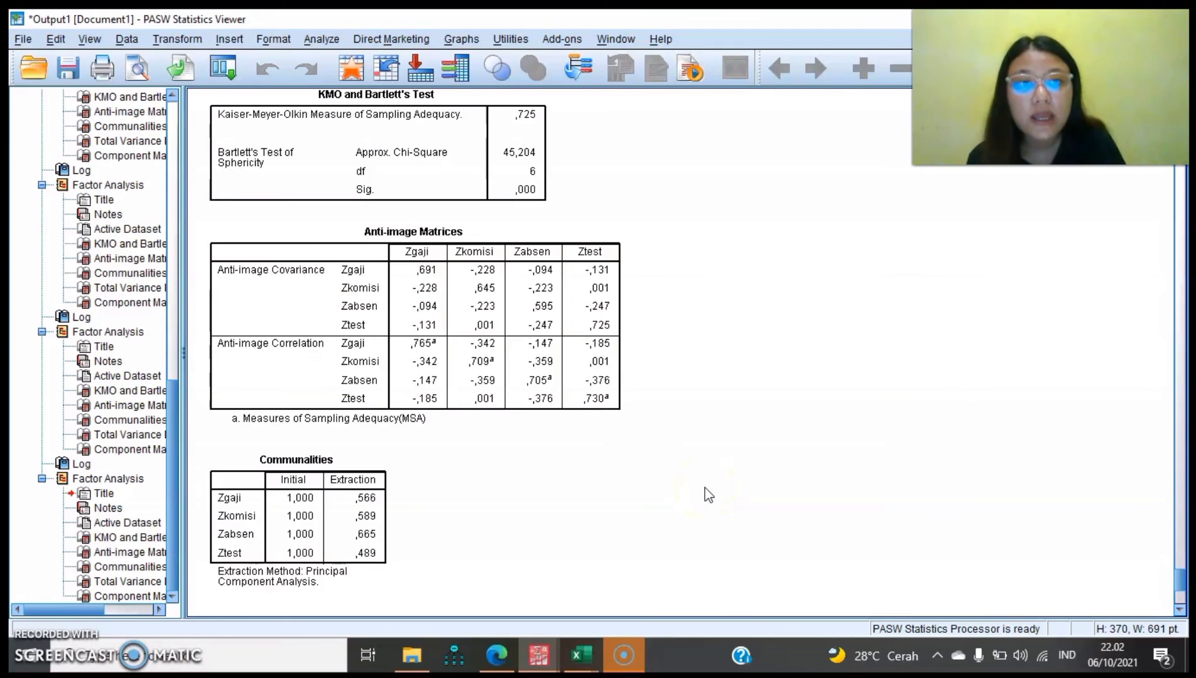
scroll(791, 339, "up", 2)
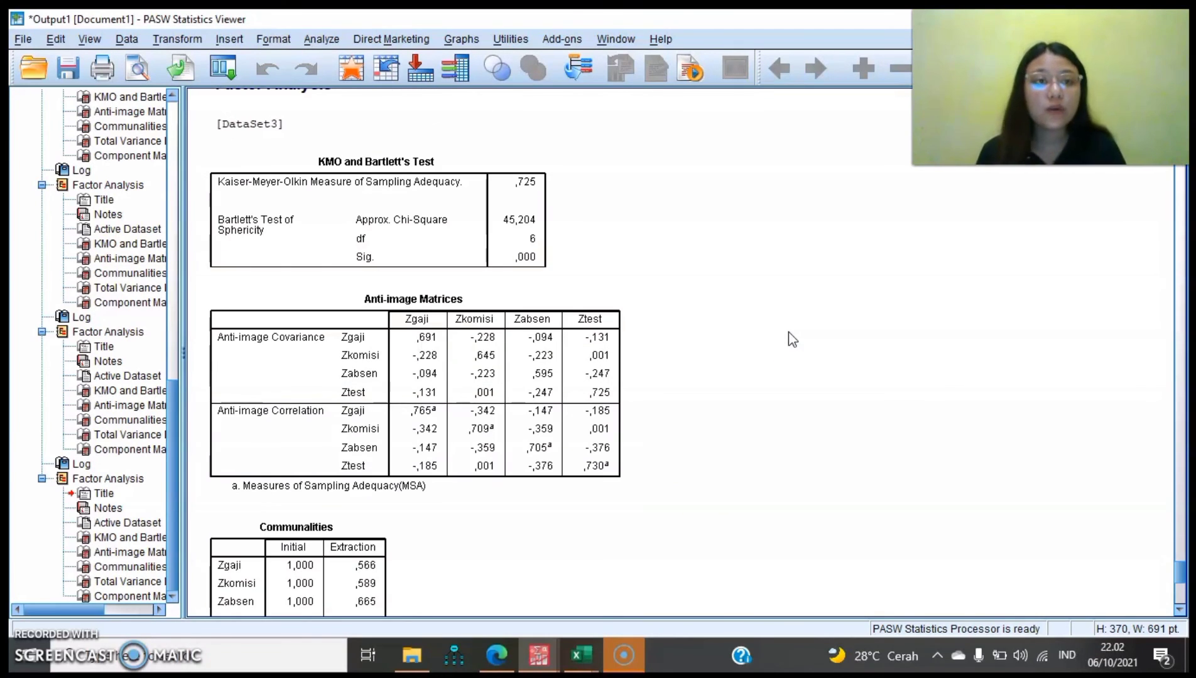